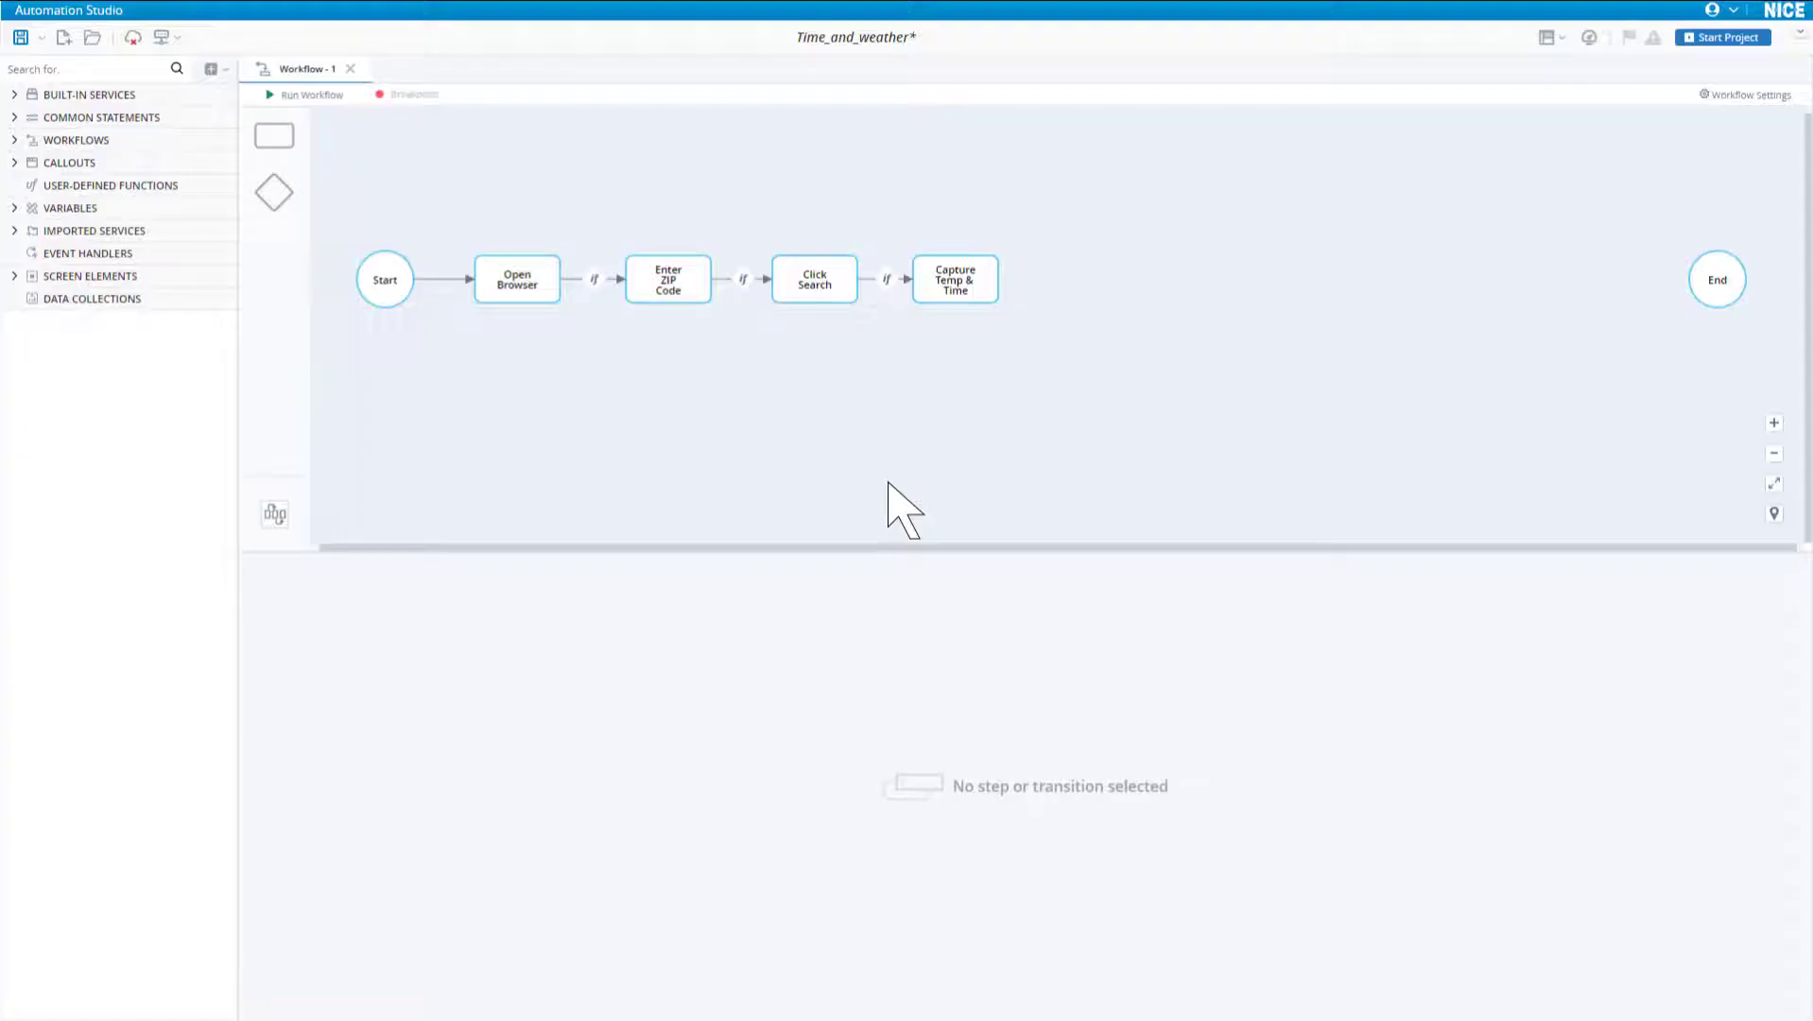
# Step: Add a text input parameter named ZIP Code to the Workflow - 1 settings and save them
pyautogui.click(1716, 94)
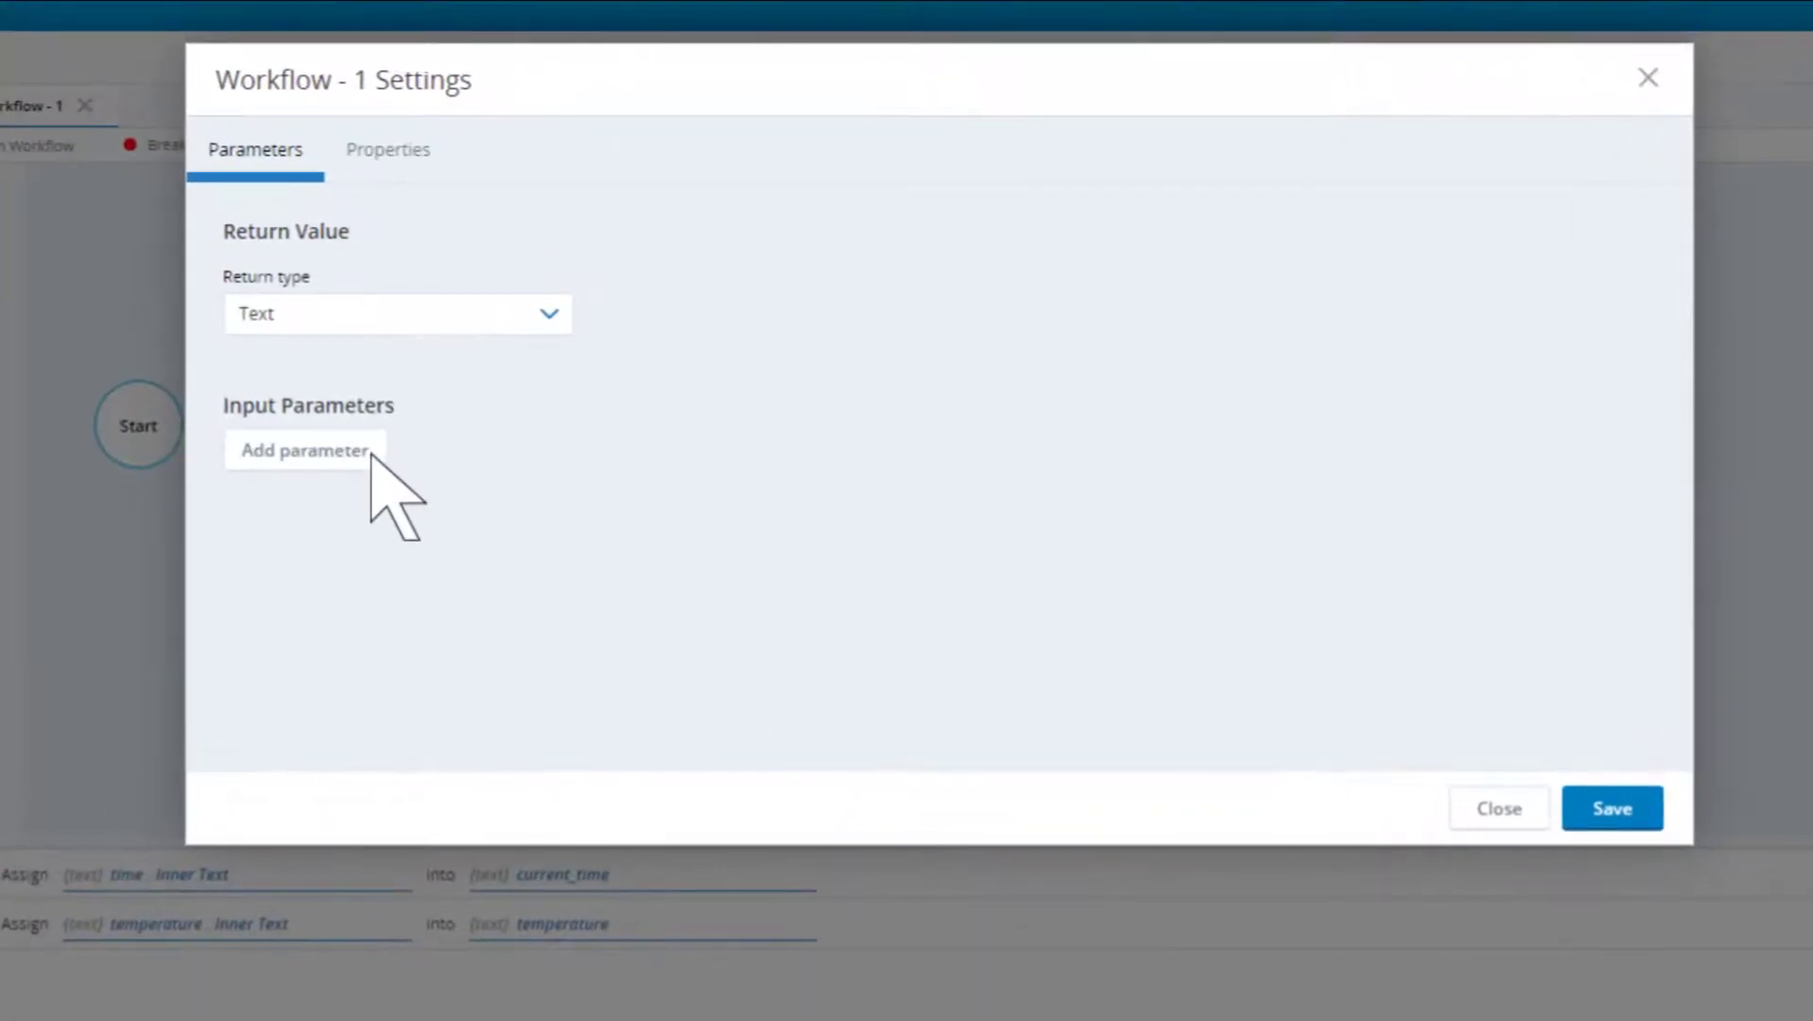
pyautogui.click(535, 294)
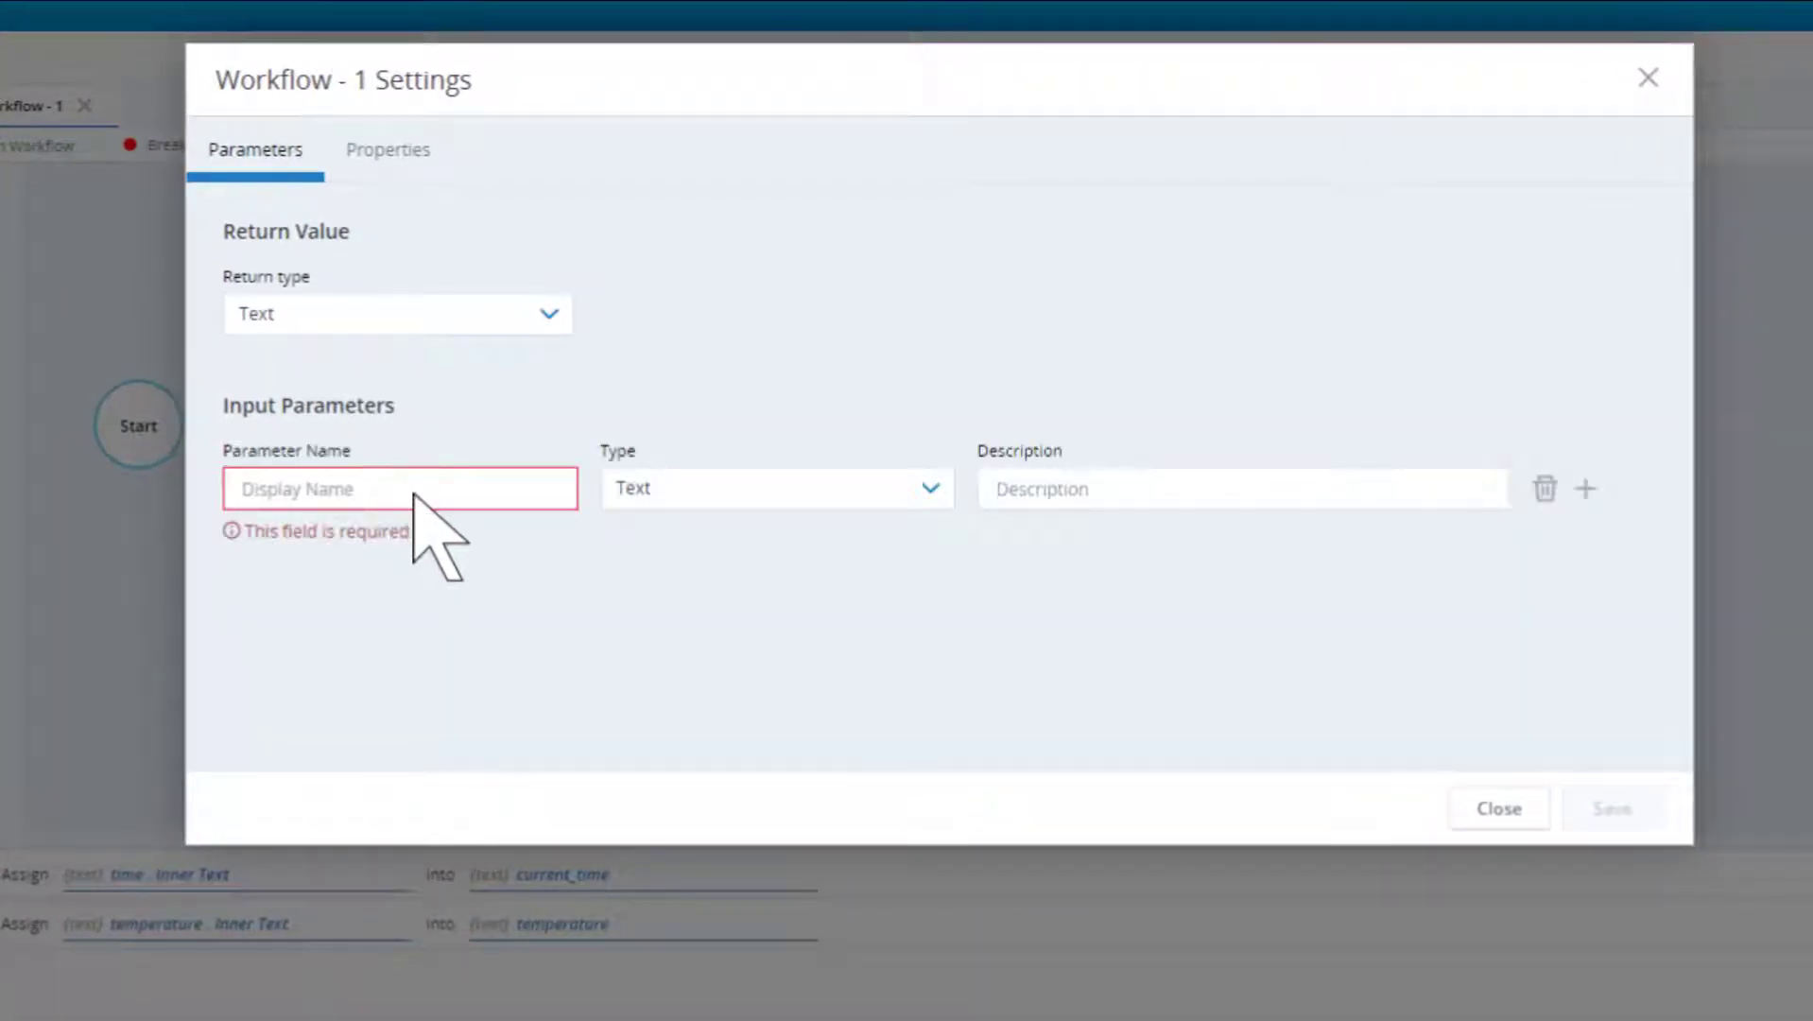
pyautogui.click(413, 494)
pyautogui.write('ZIP Code')
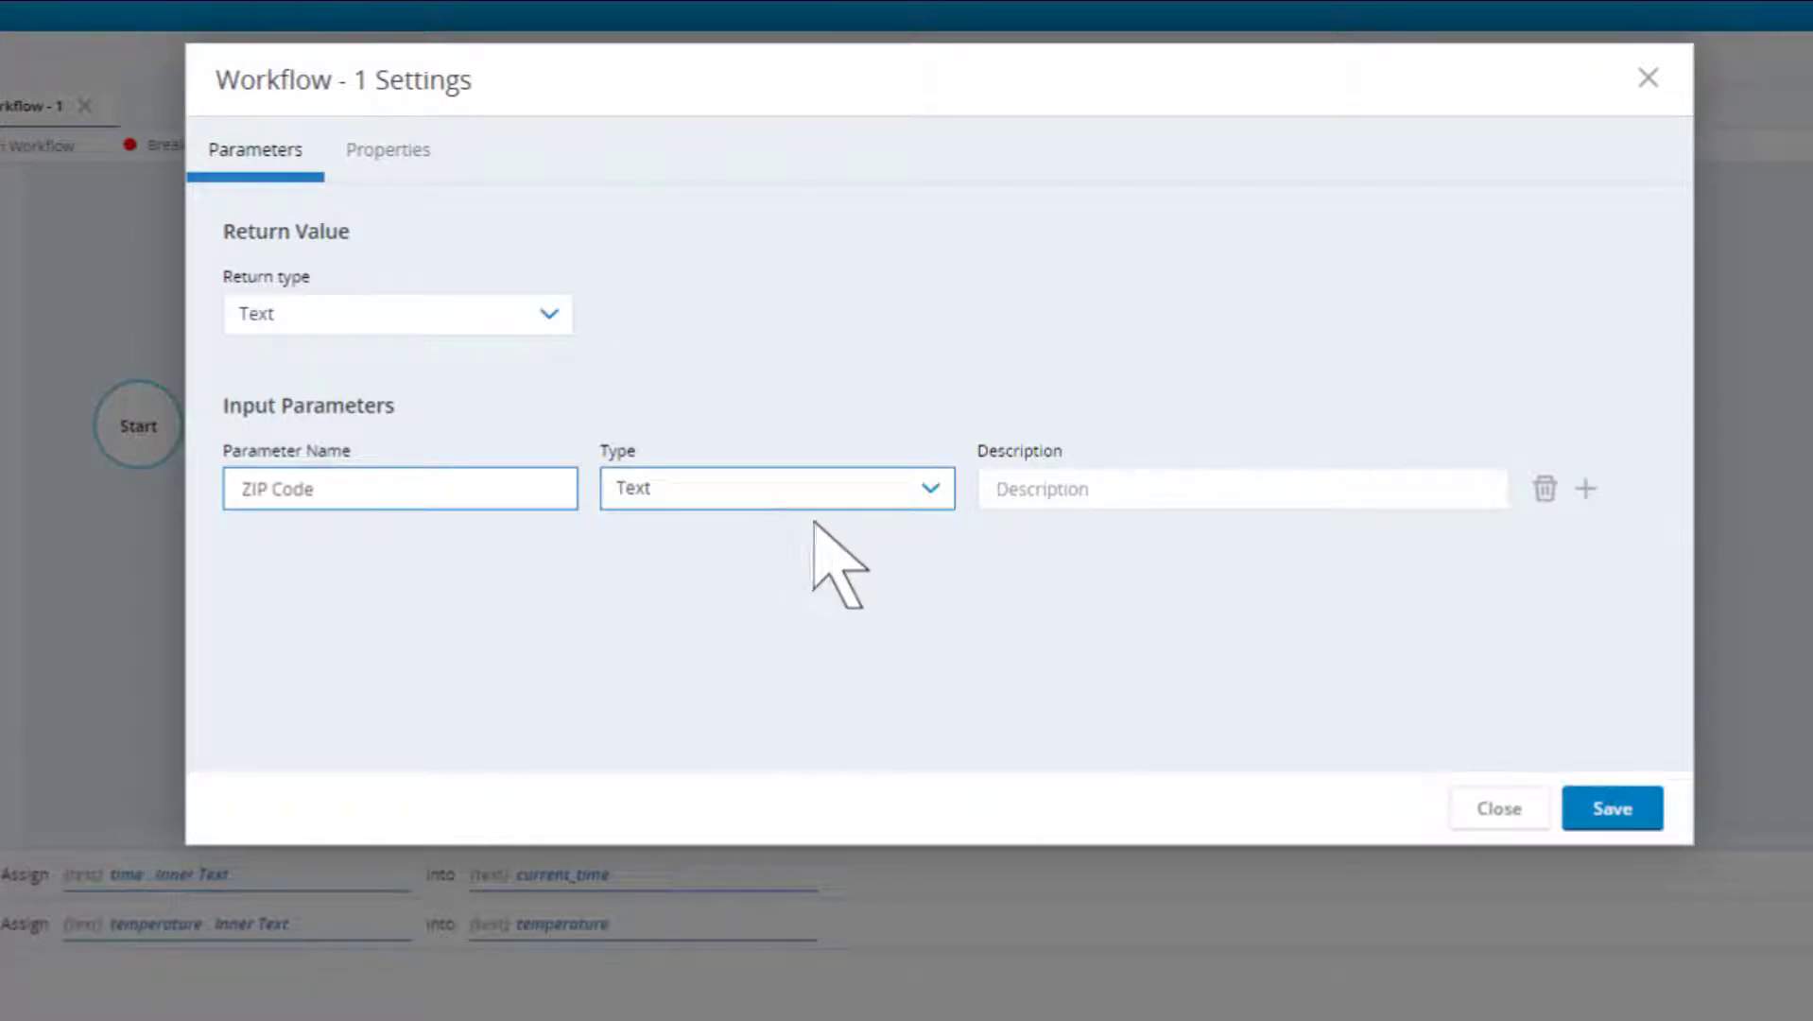
pyautogui.click(1615, 827)
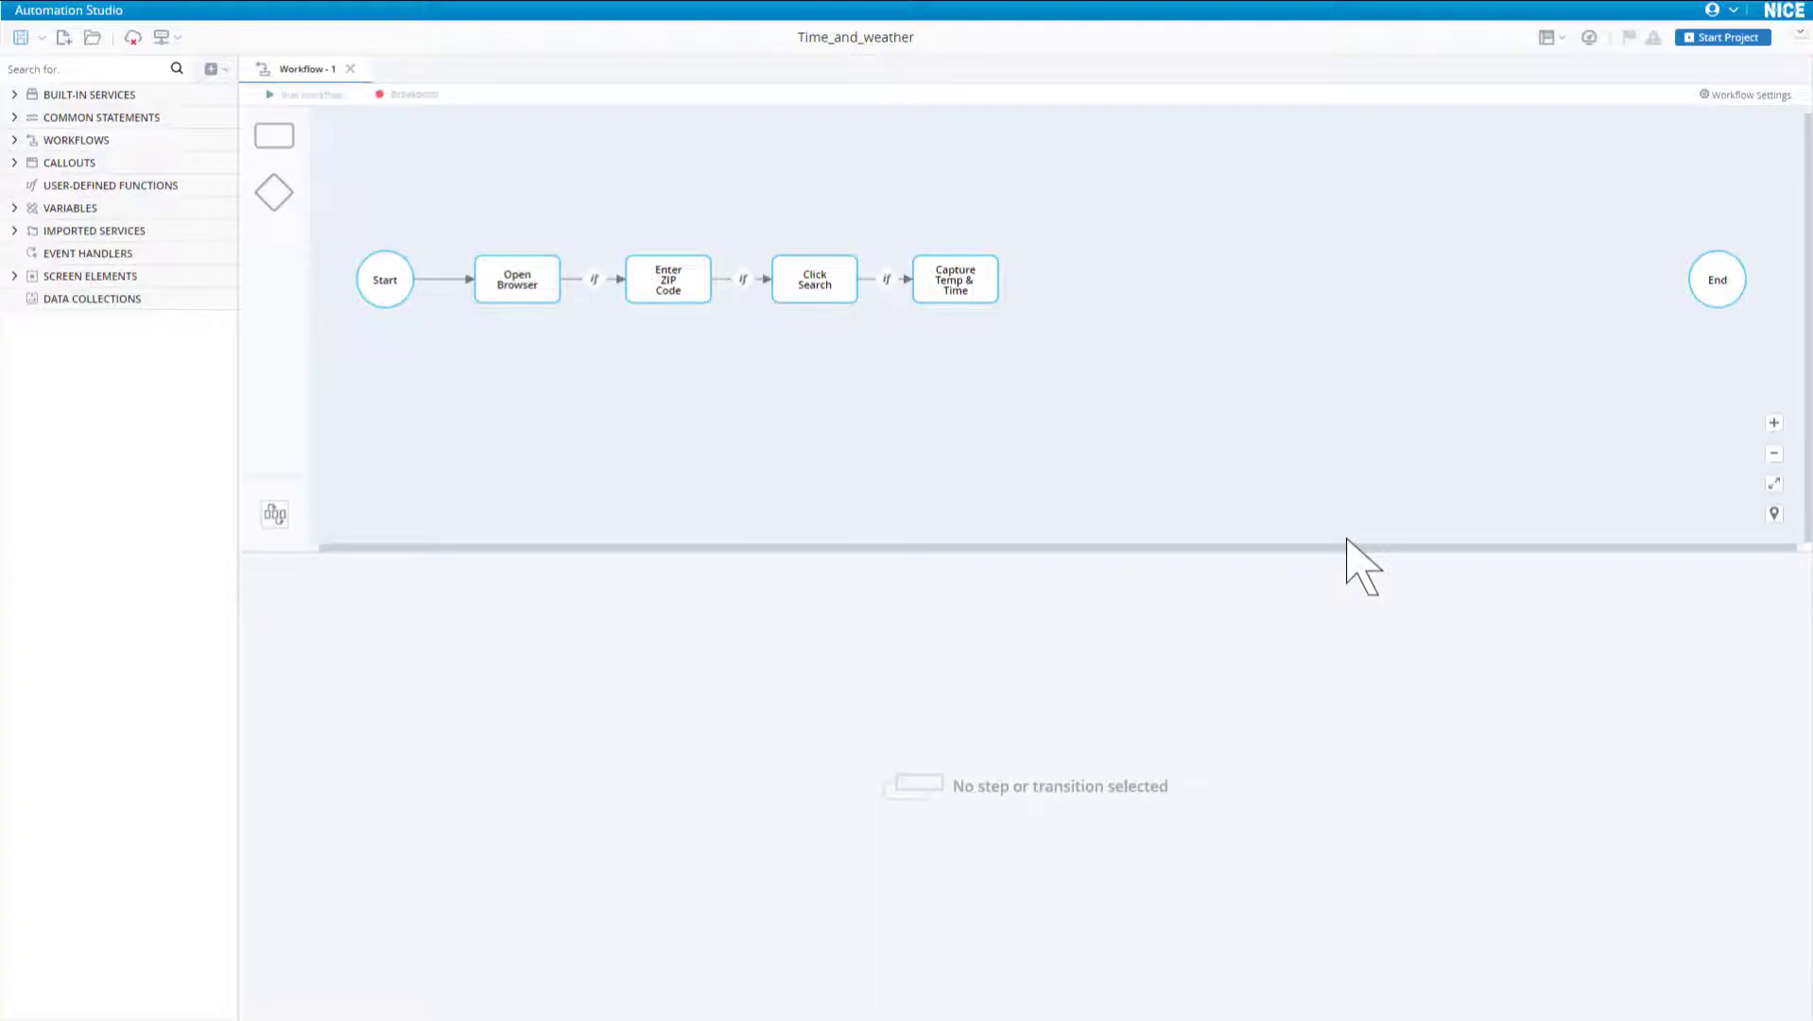
# Step: In the Enter ZIP Code step, replace the fixed value assigned to Search_Field_Home with the workflow's ZIP Code parameter
pyautogui.click(687, 293)
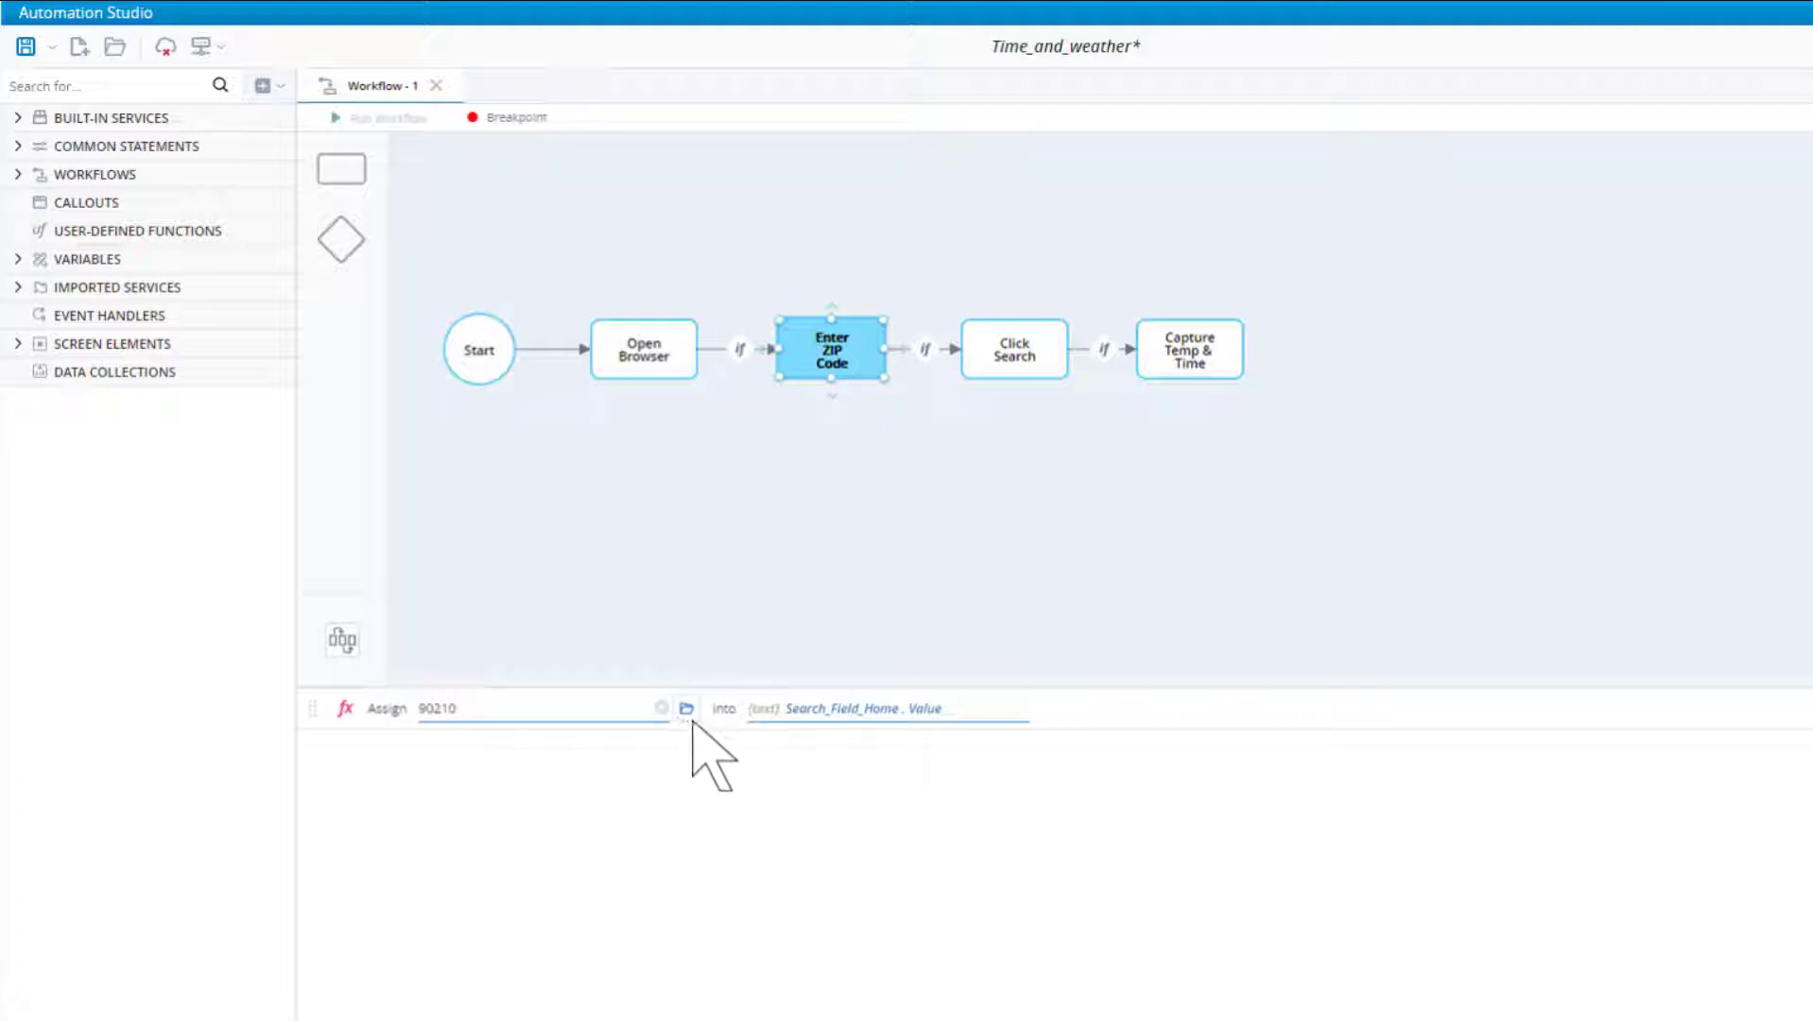
pyautogui.click(686, 708)
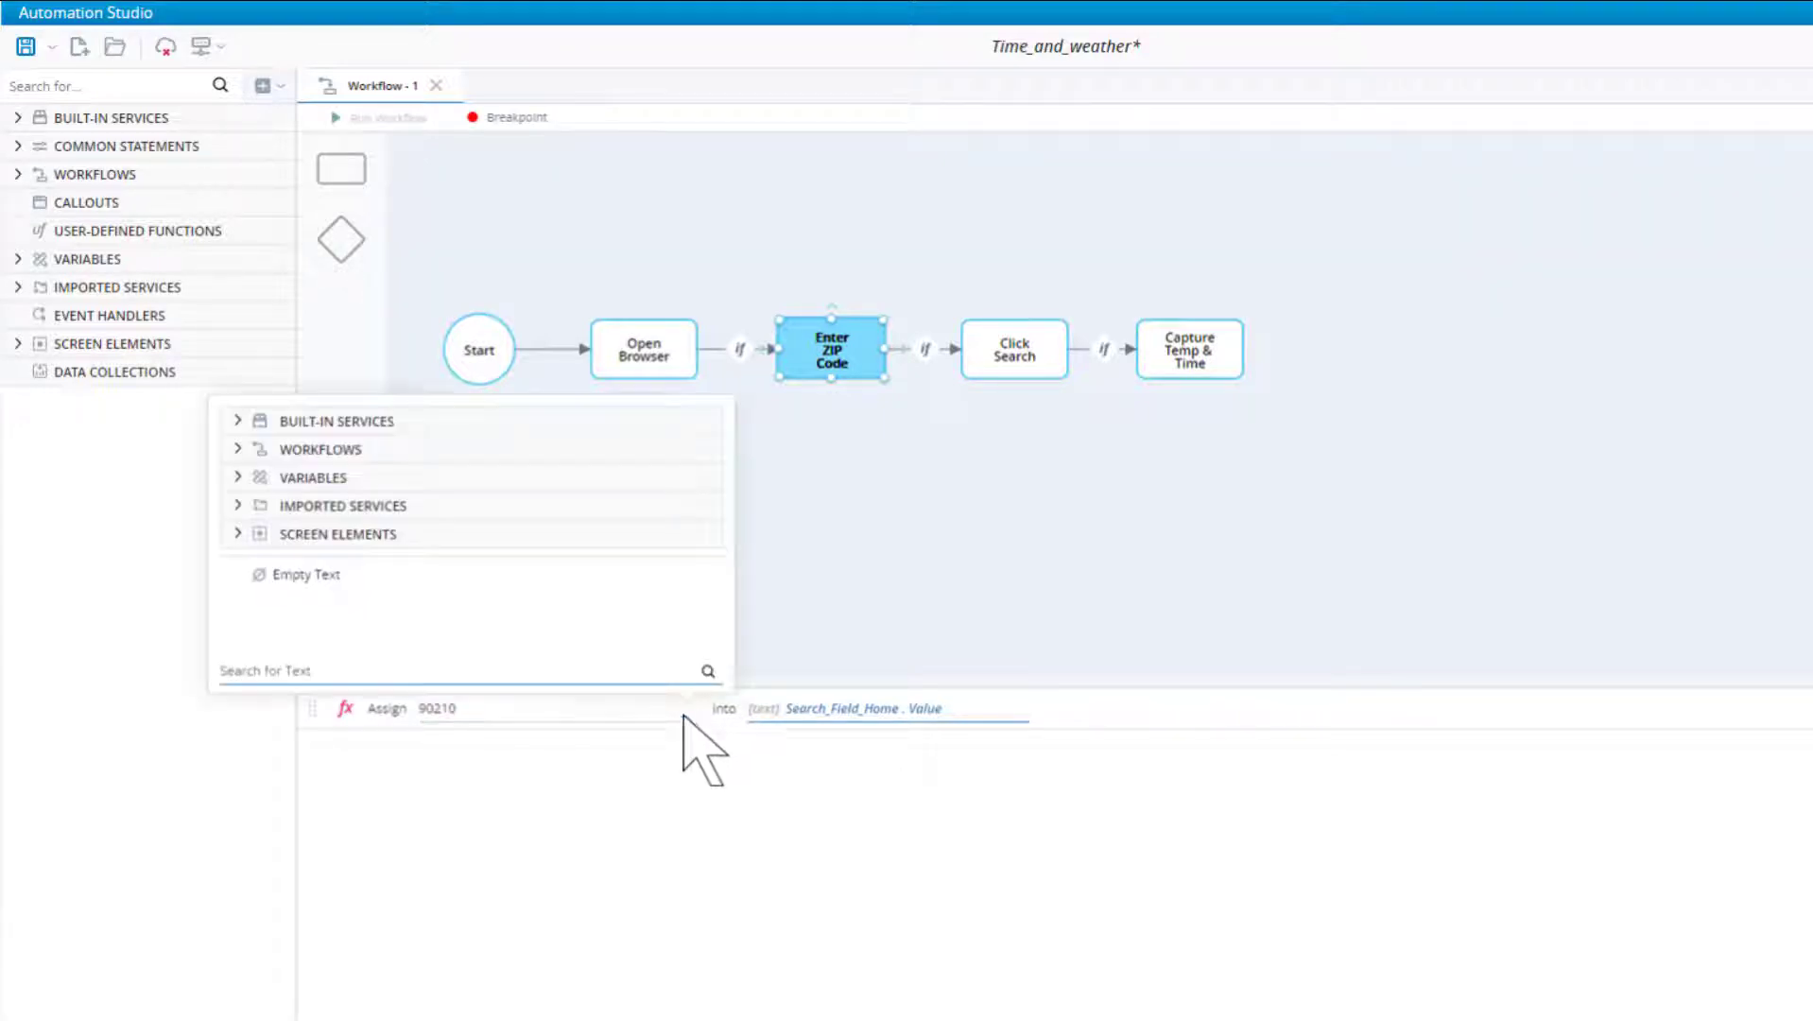
pyautogui.click(241, 450)
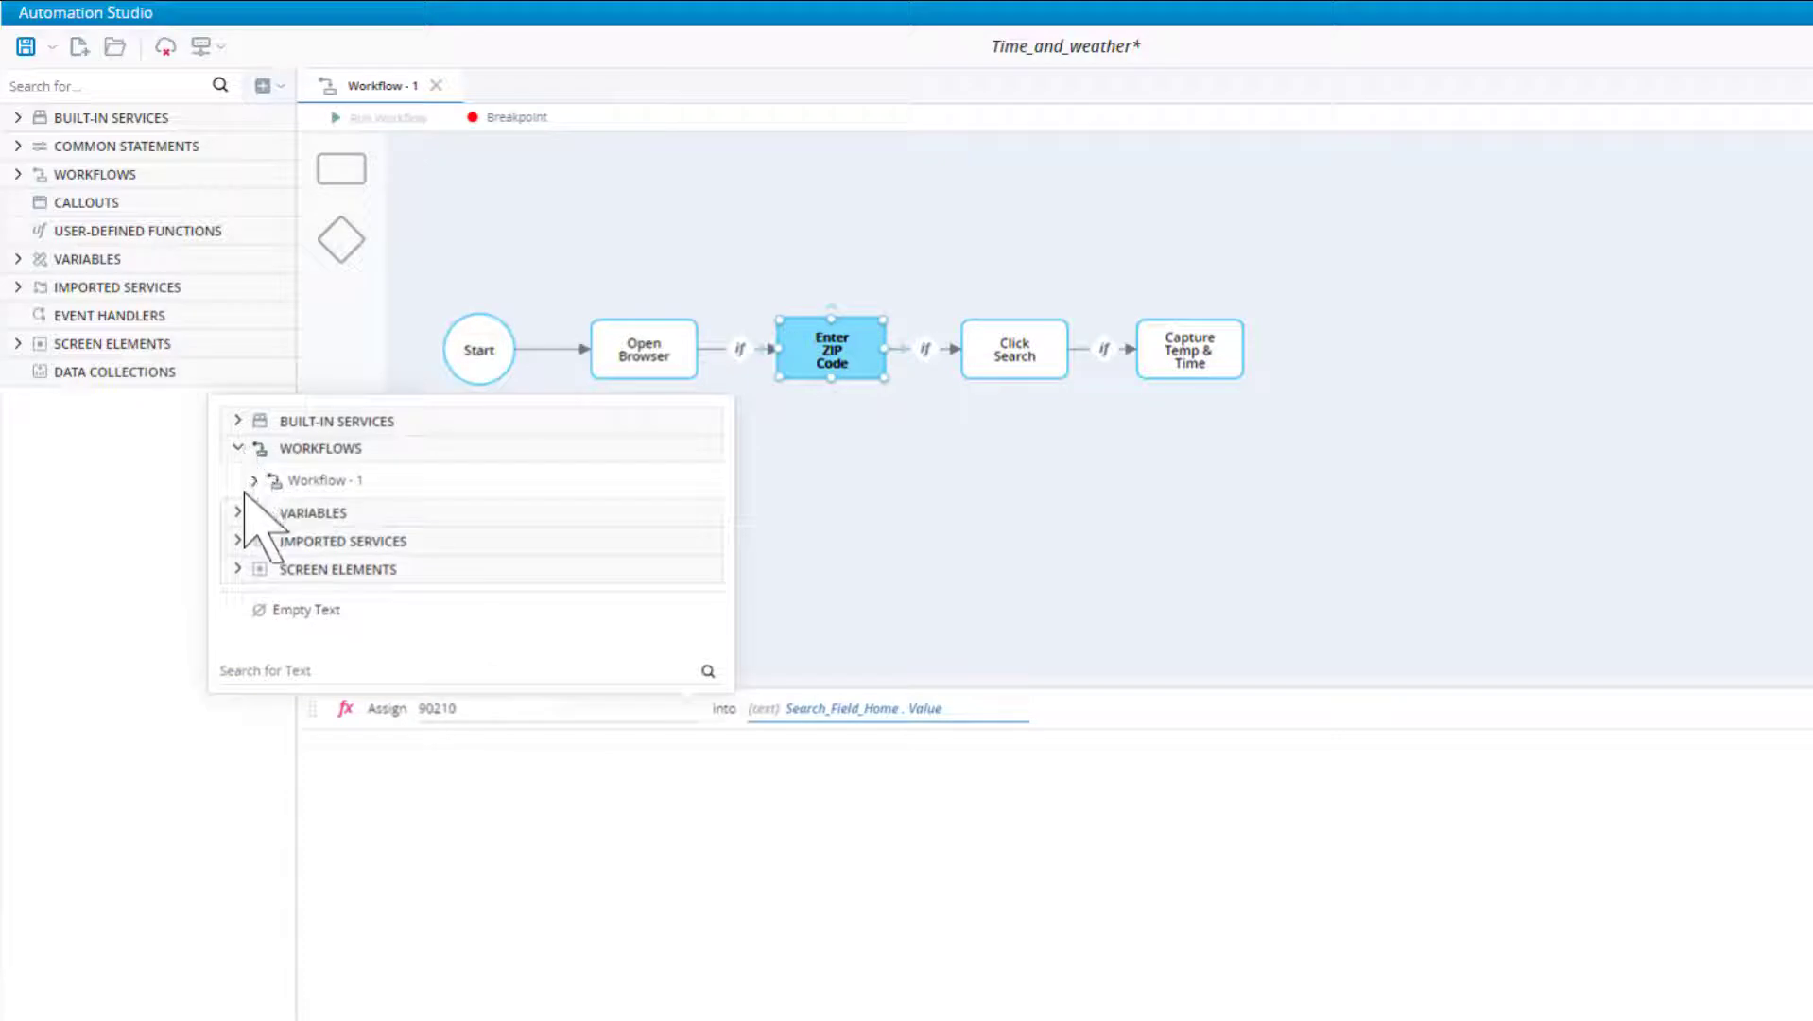
pyautogui.click(246, 488)
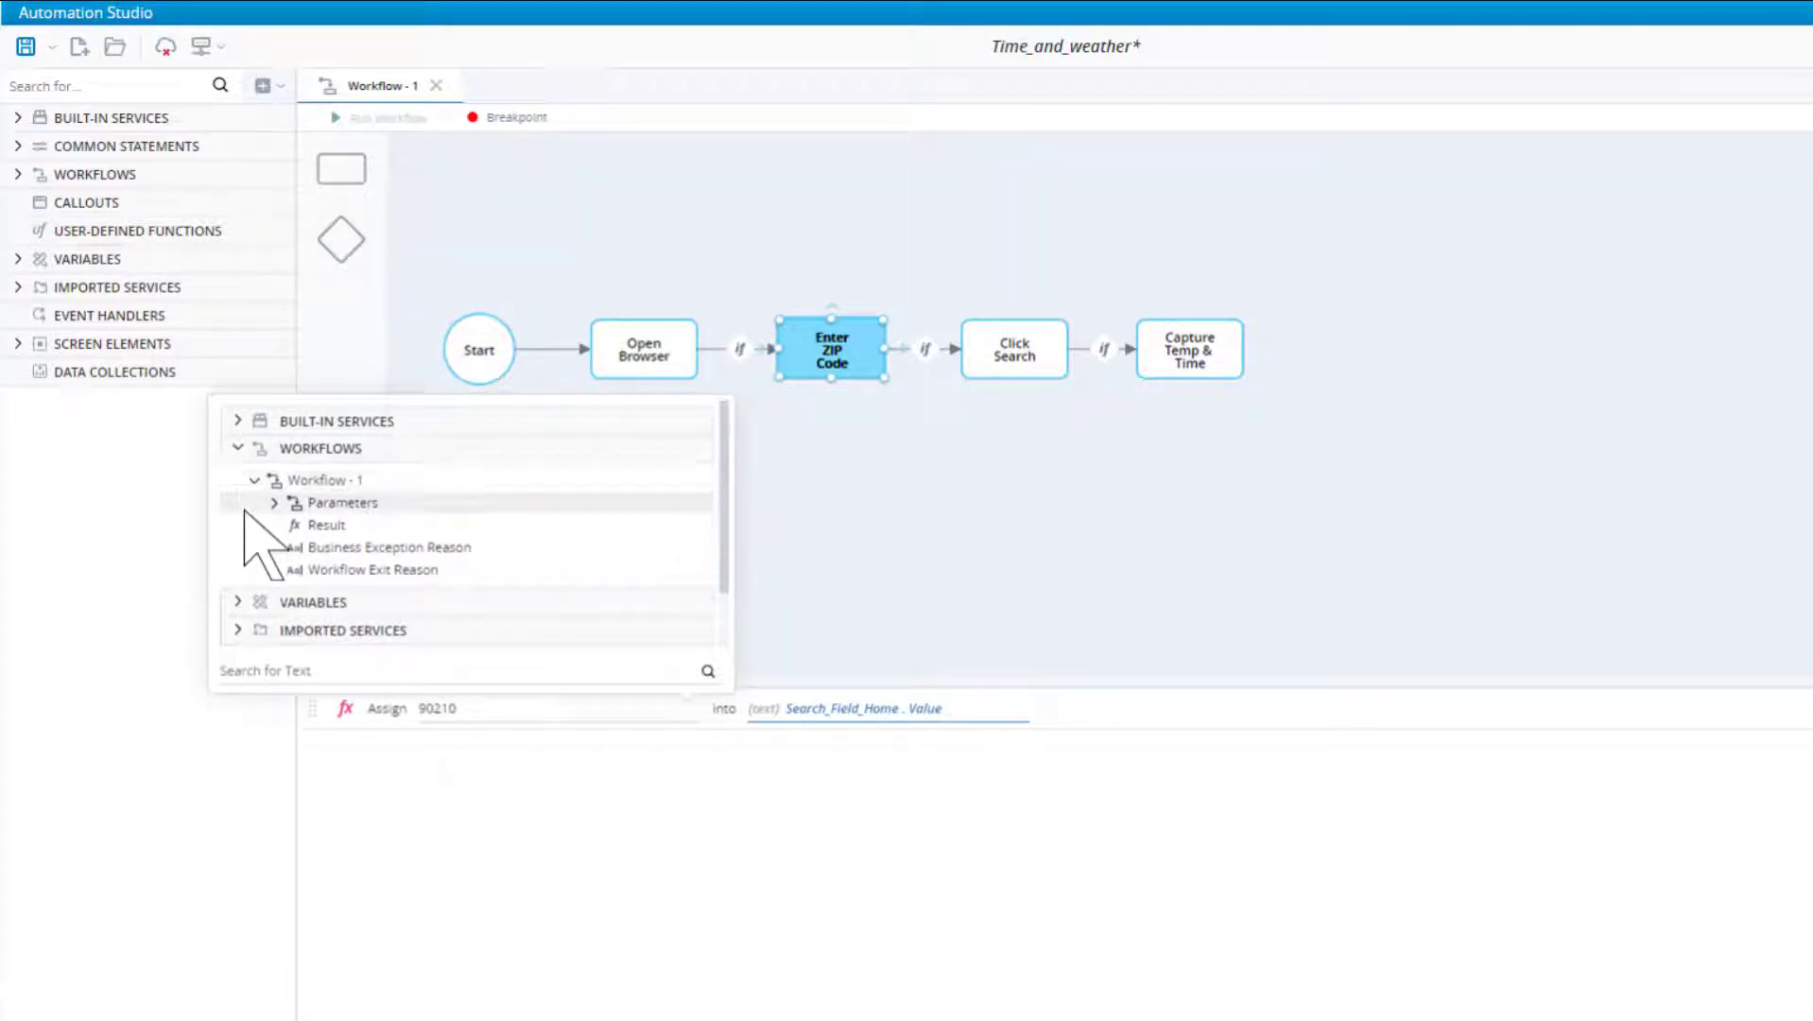
pyautogui.click(245, 508)
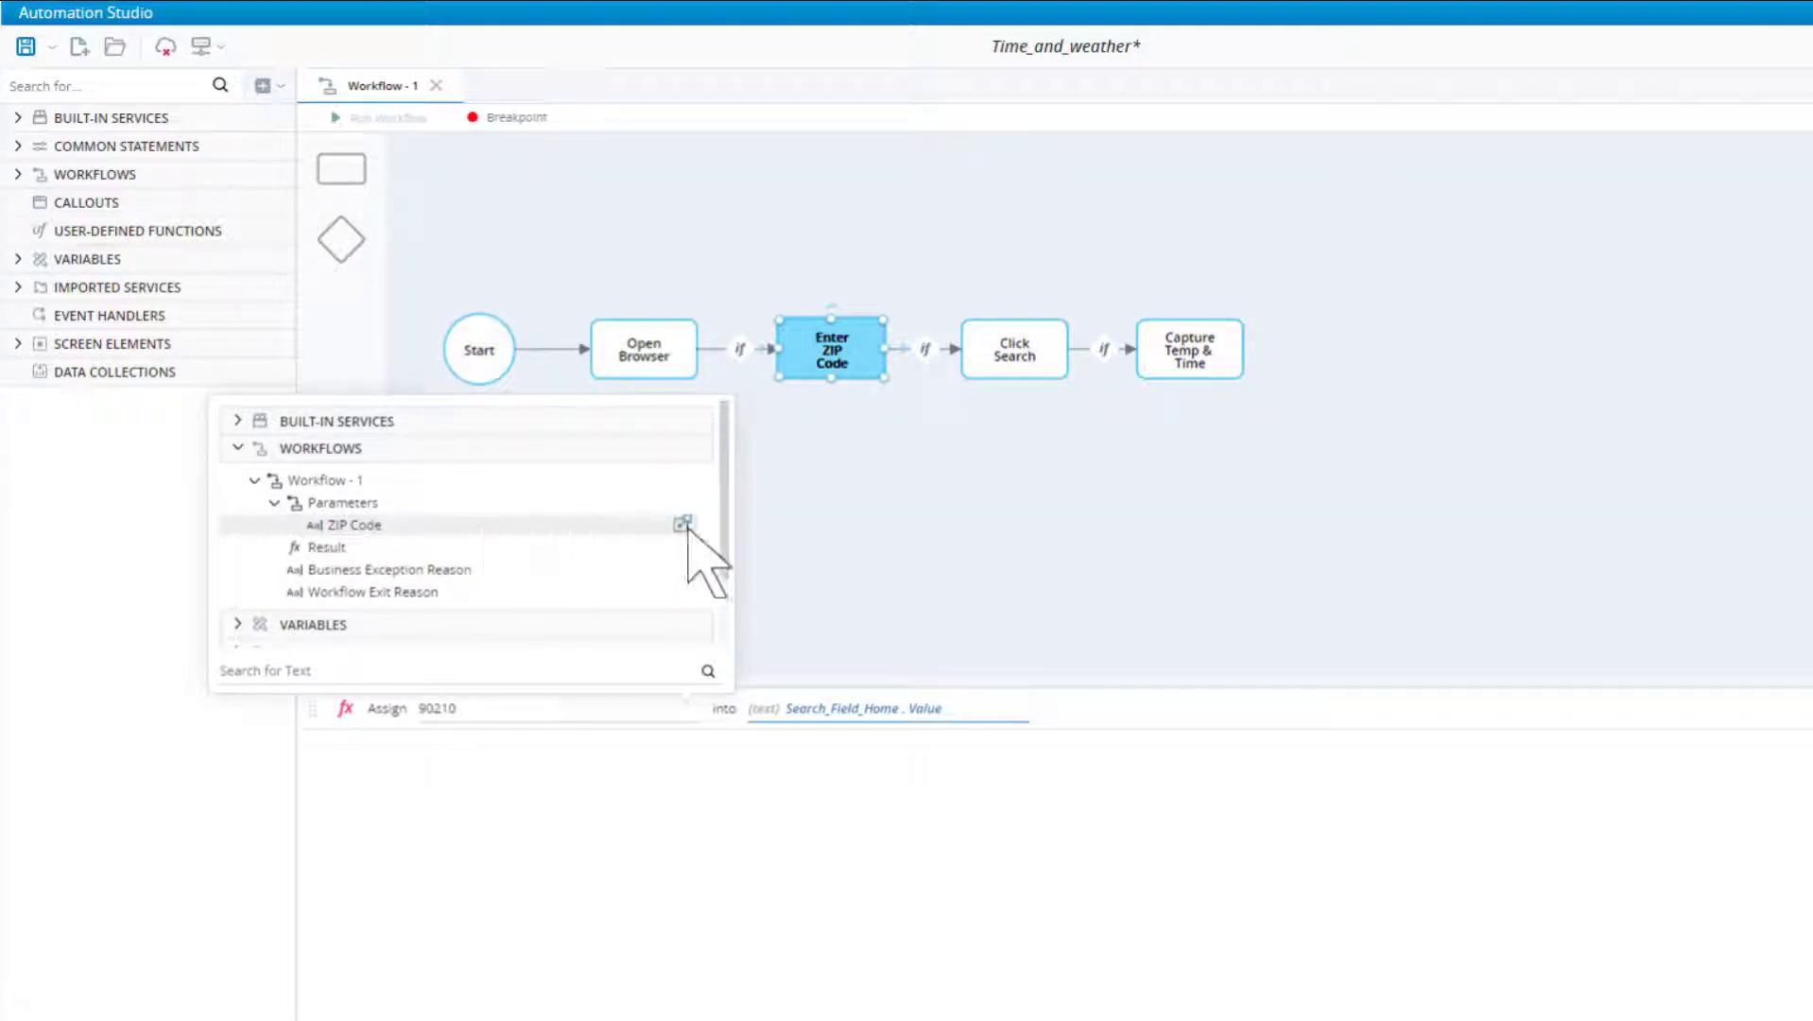
pyautogui.click(681, 524)
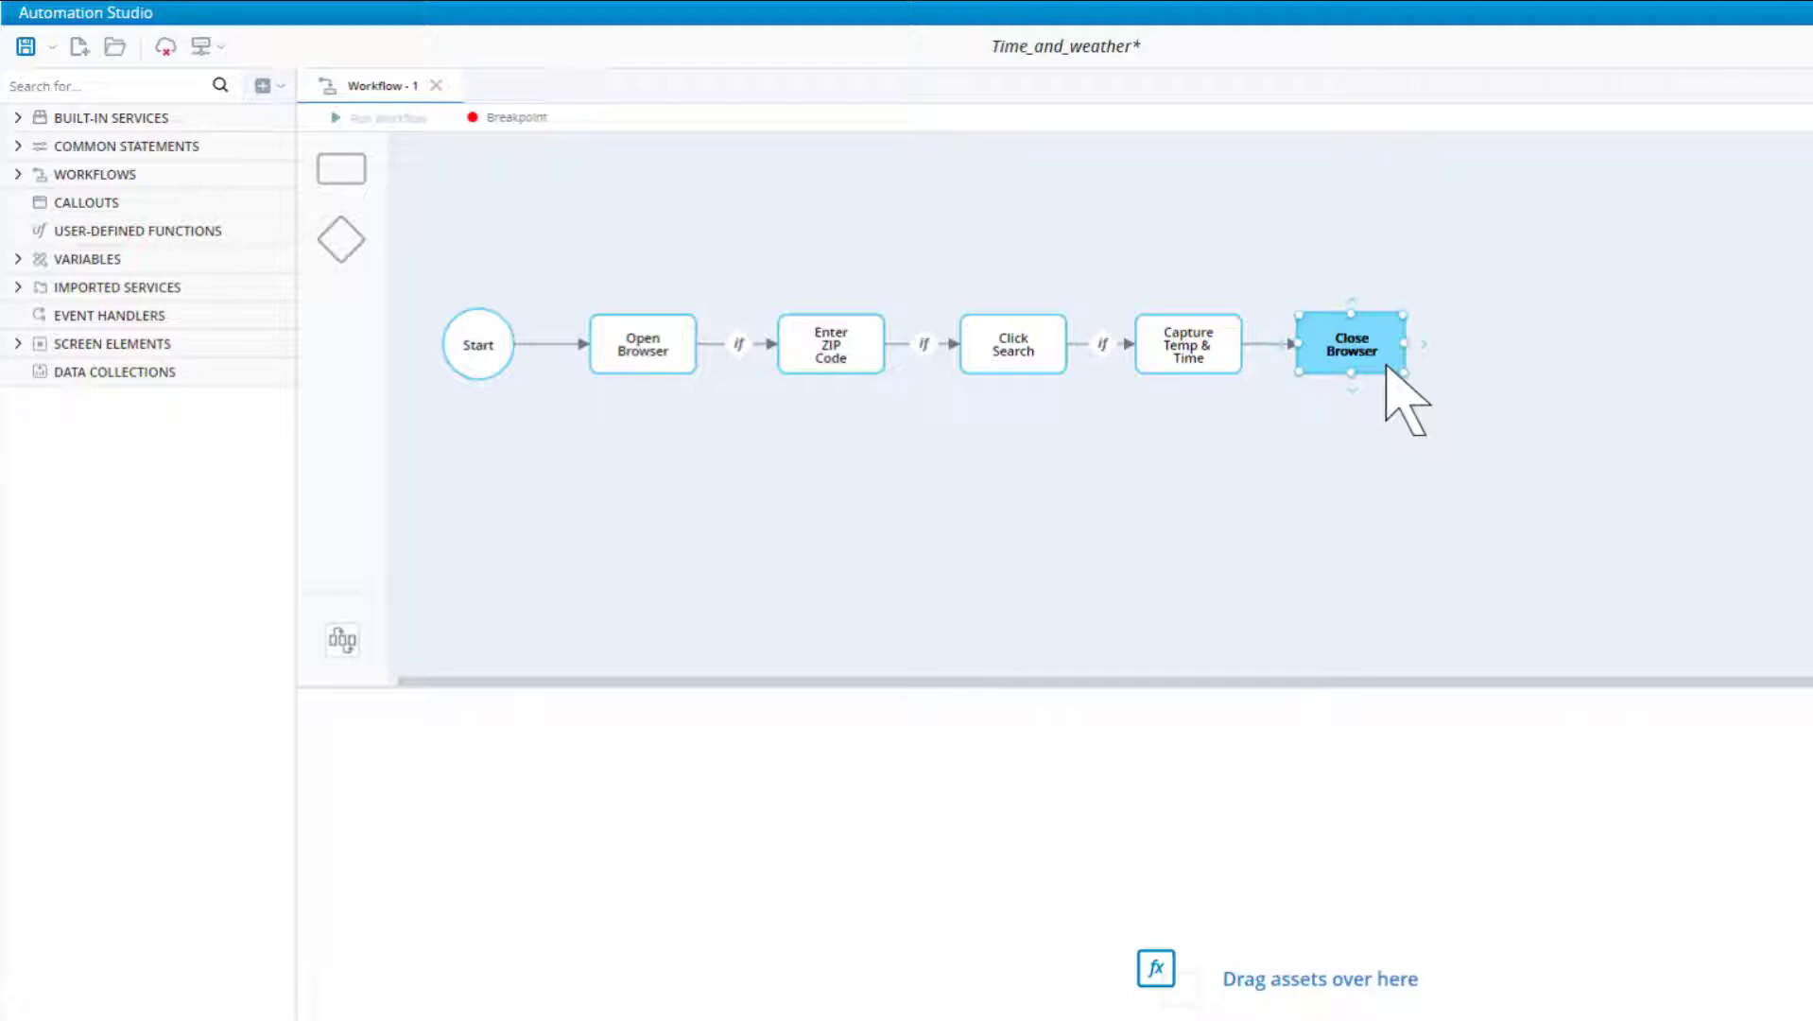
# Step: Add the Generic HTML Browser function Close Tab by Title to the Close Browser step with title We*, and save the project
pyautogui.click(18, 118)
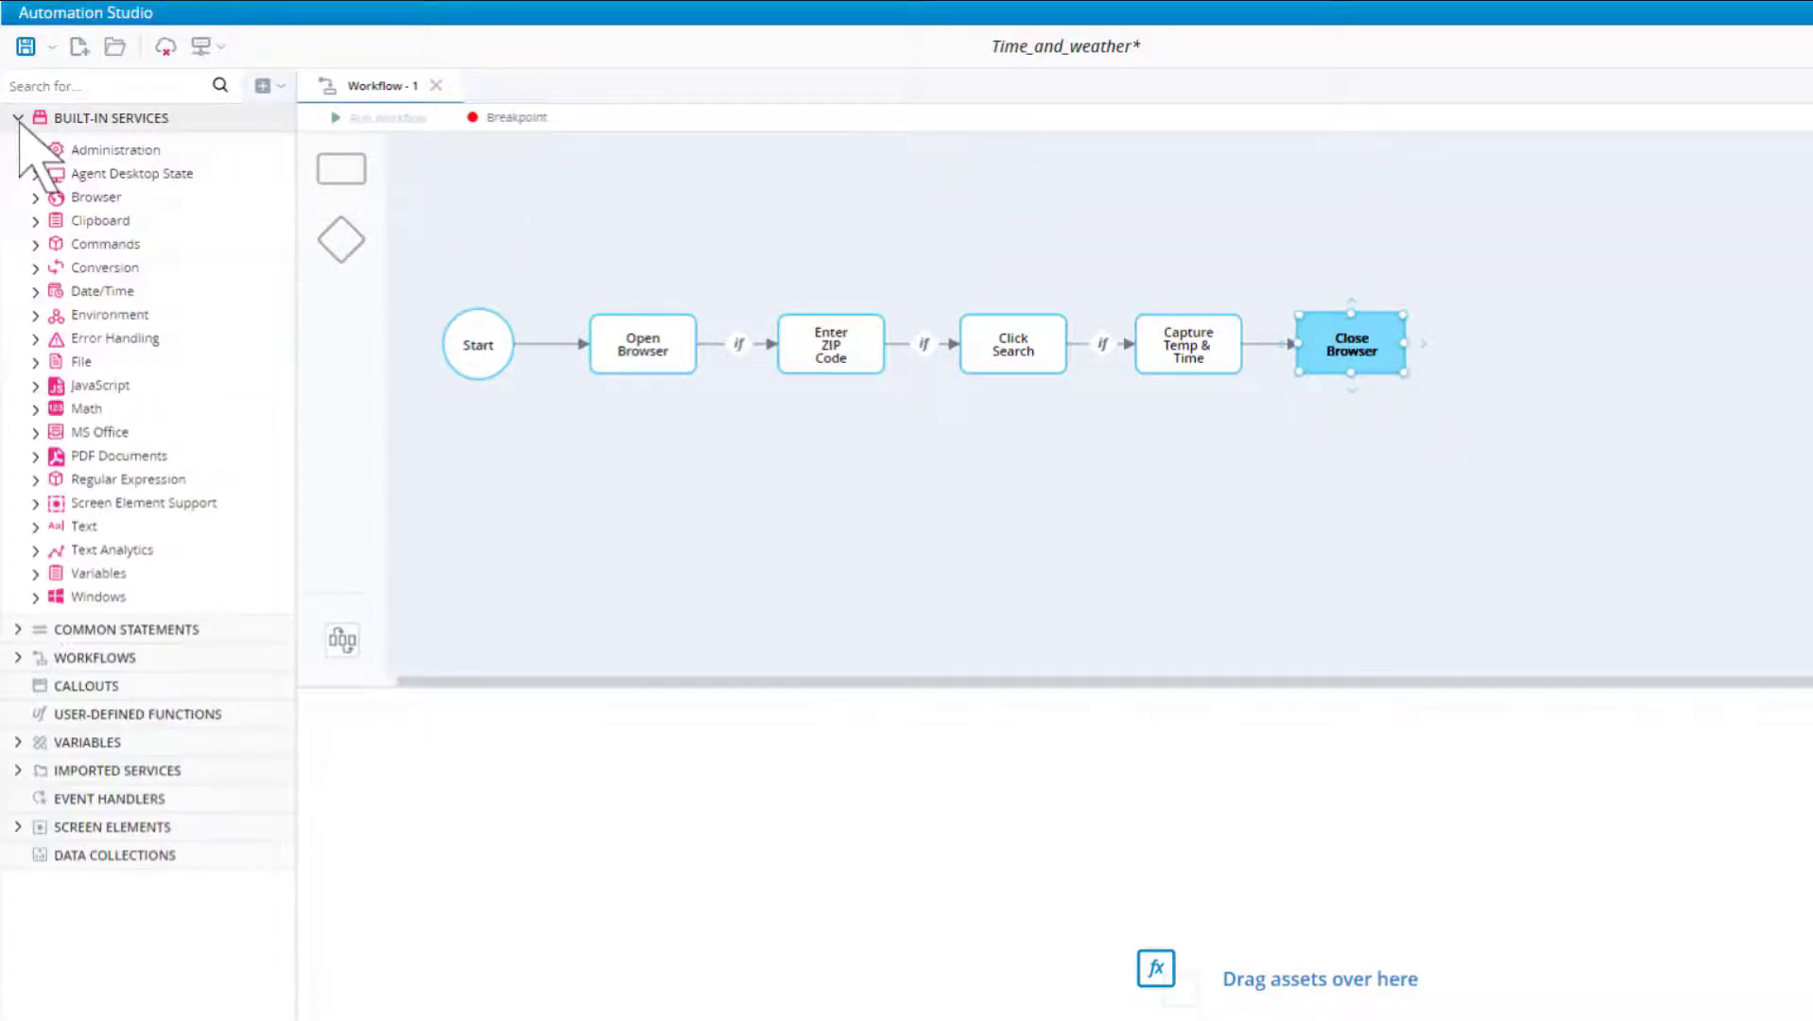
pyautogui.click(35, 199)
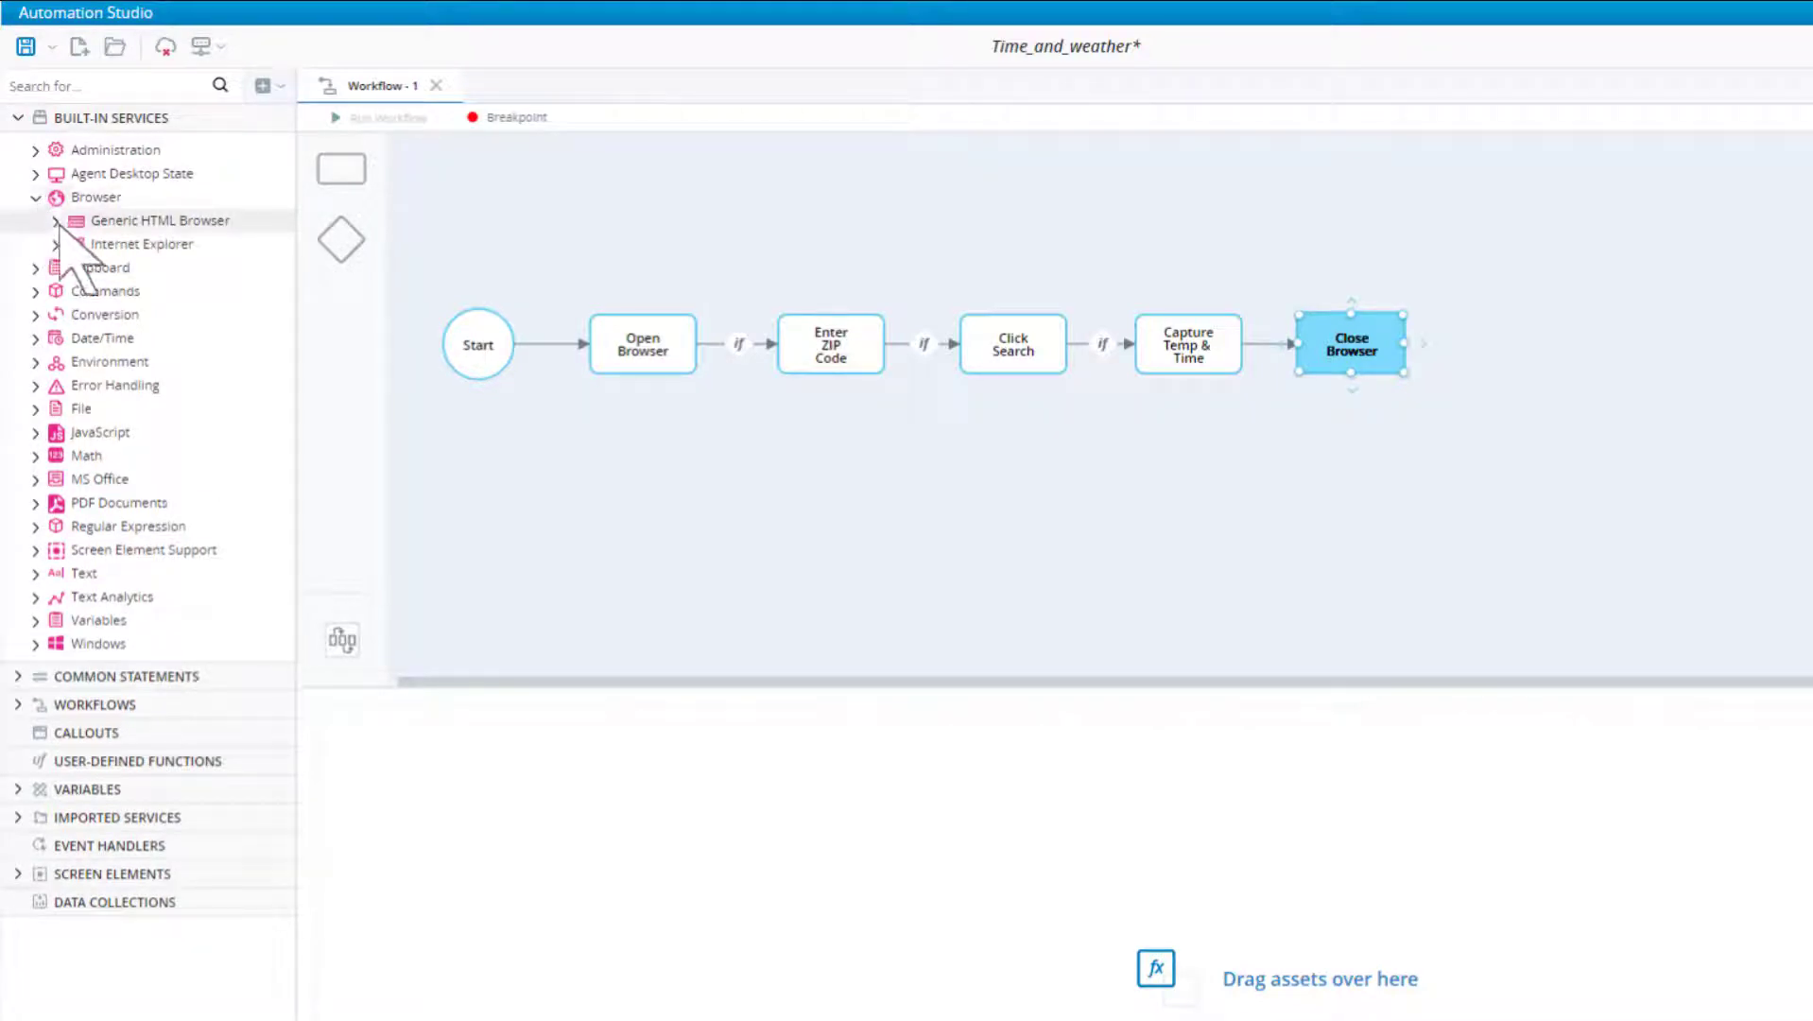
pyautogui.click(57, 222)
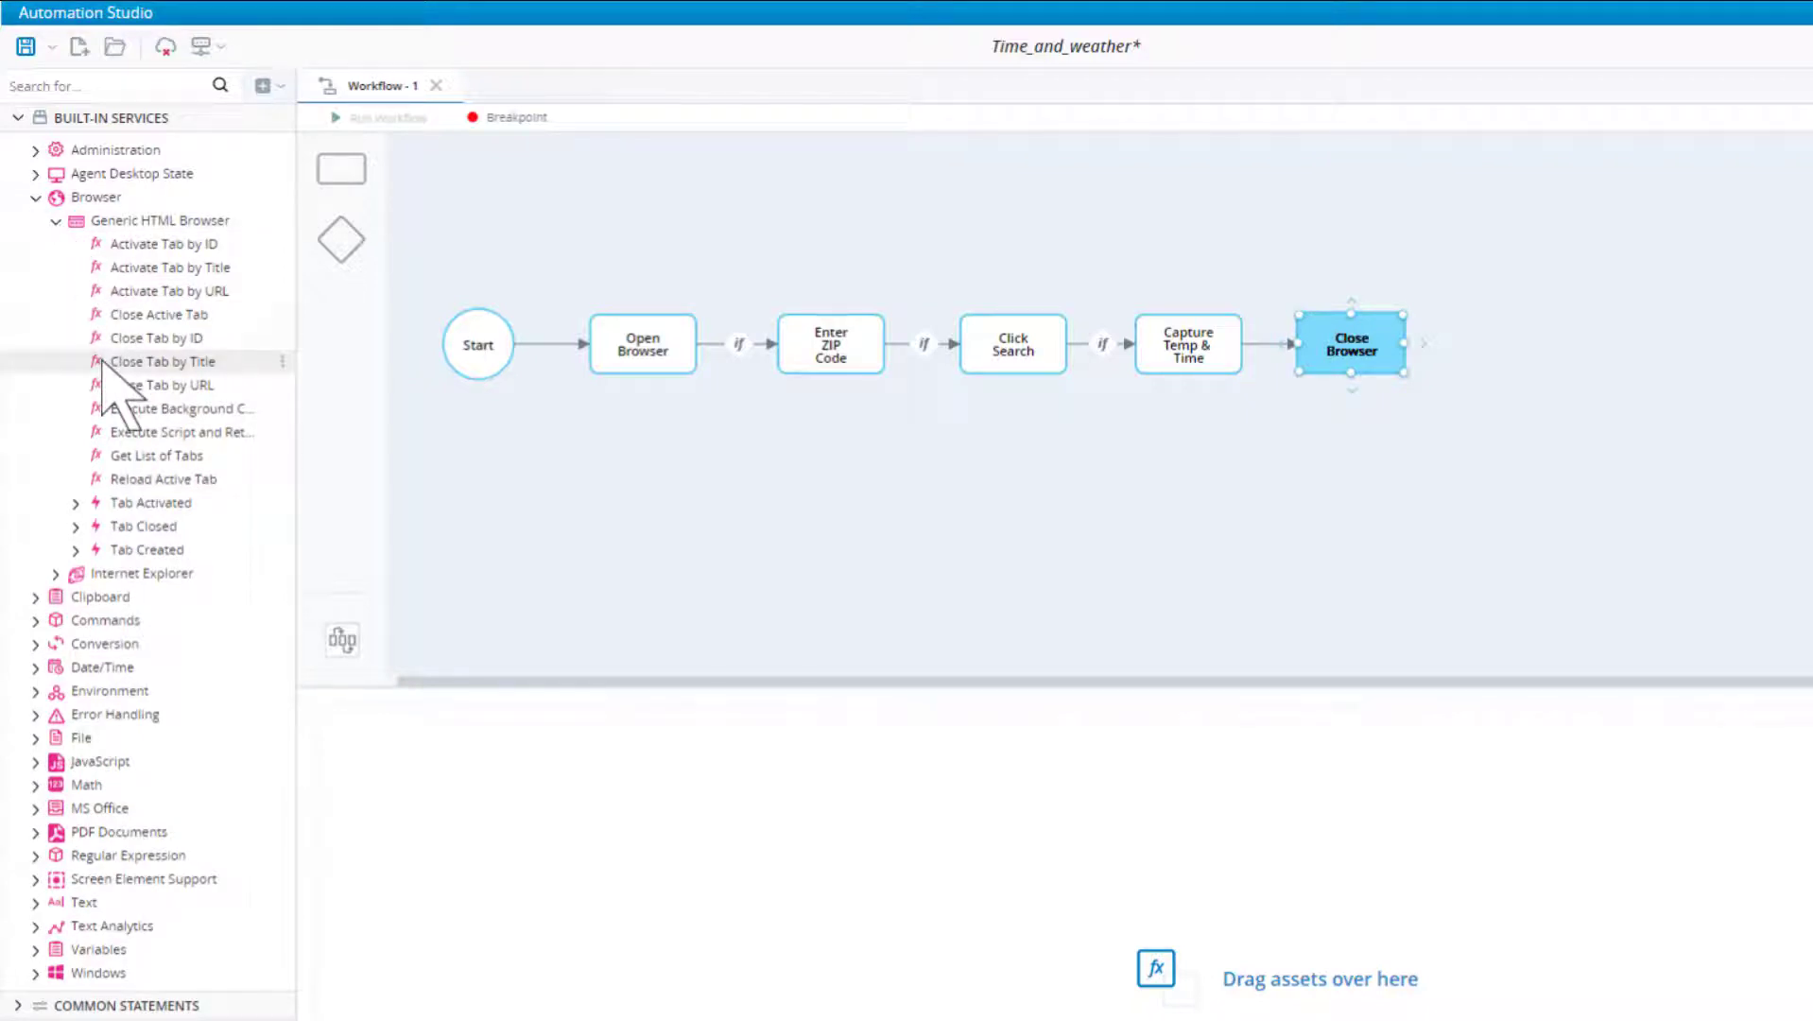
pyautogui.moveTo(102, 361); pyautogui.dragTo(370, 710)
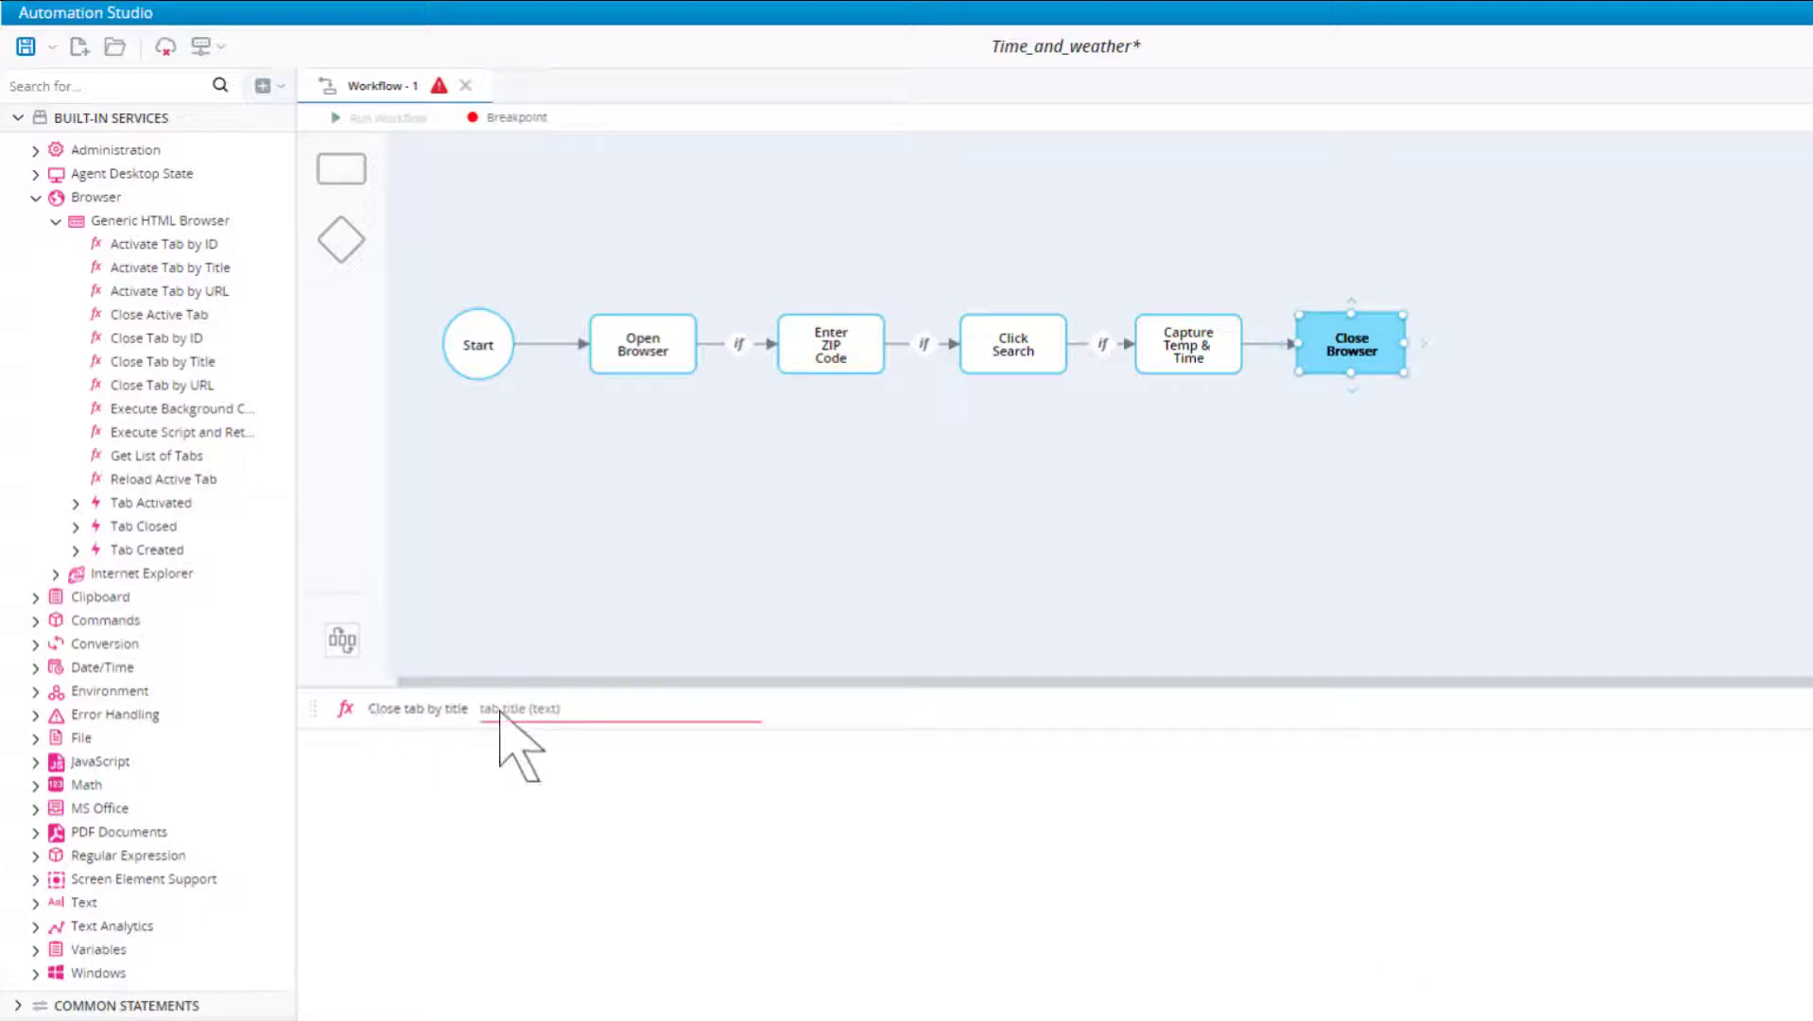
pyautogui.click(599, 712)
pyautogui.write('We*')
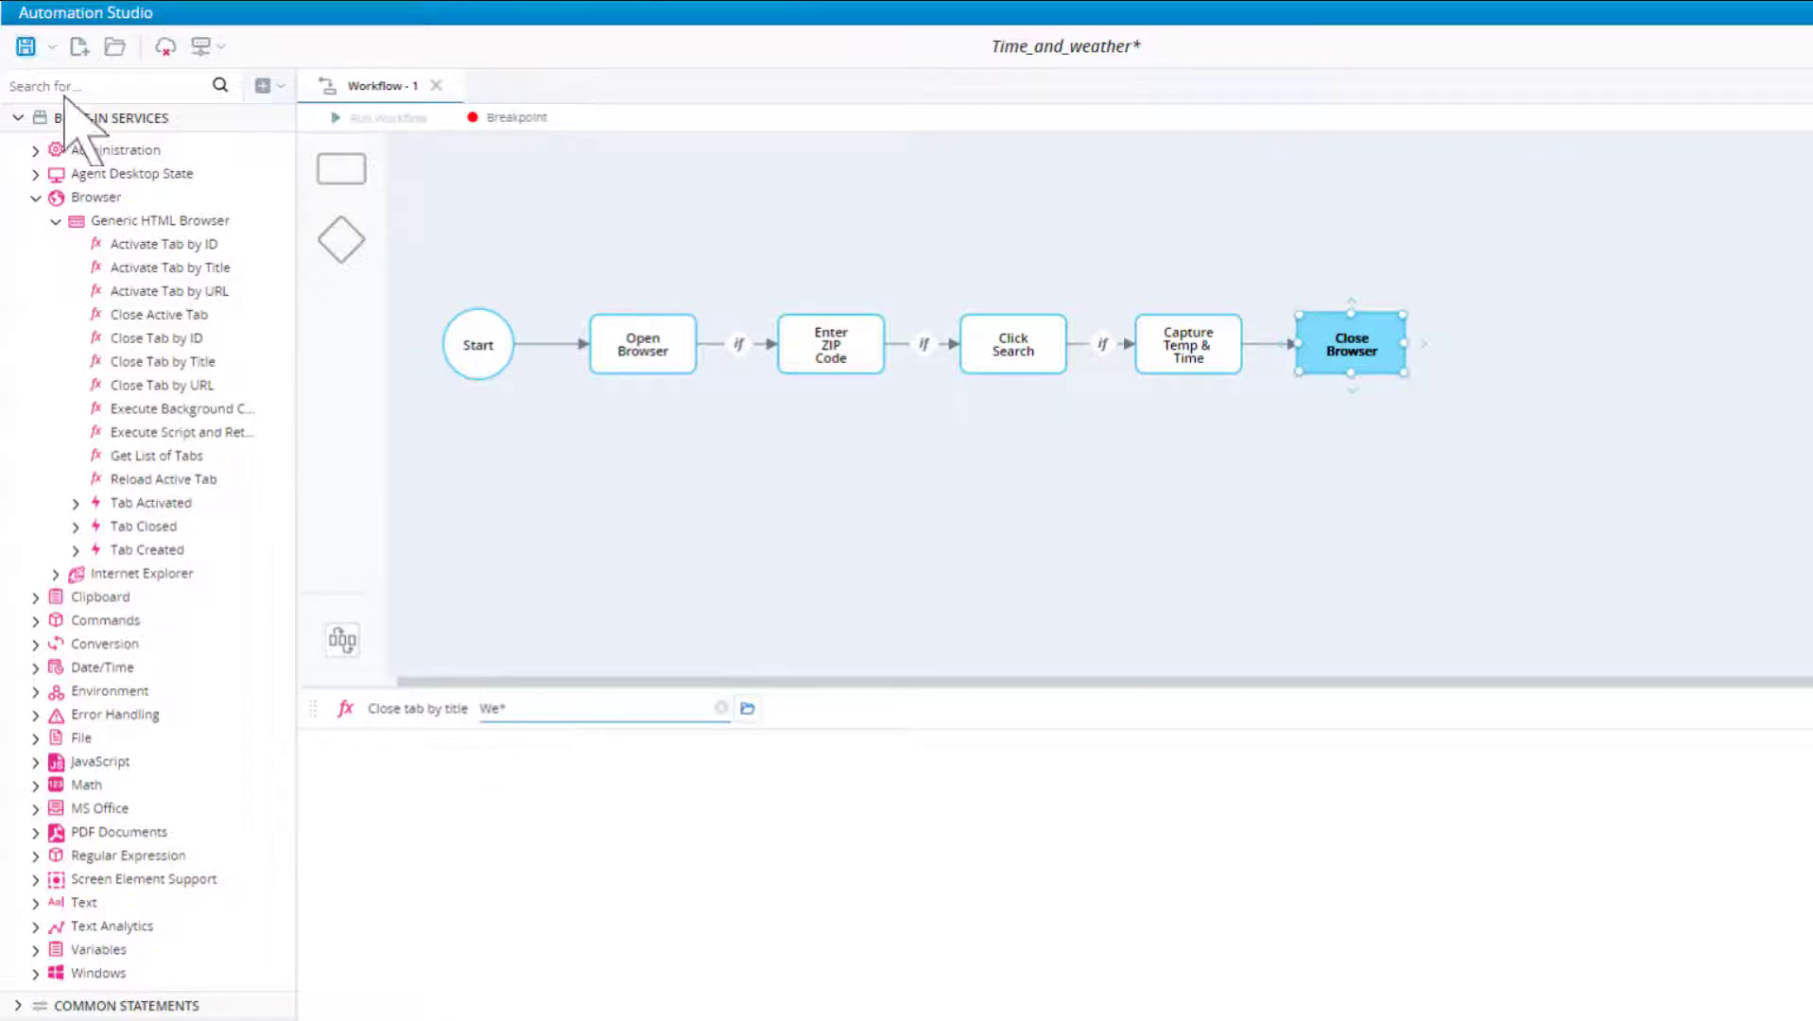
pyautogui.click(31, 51)
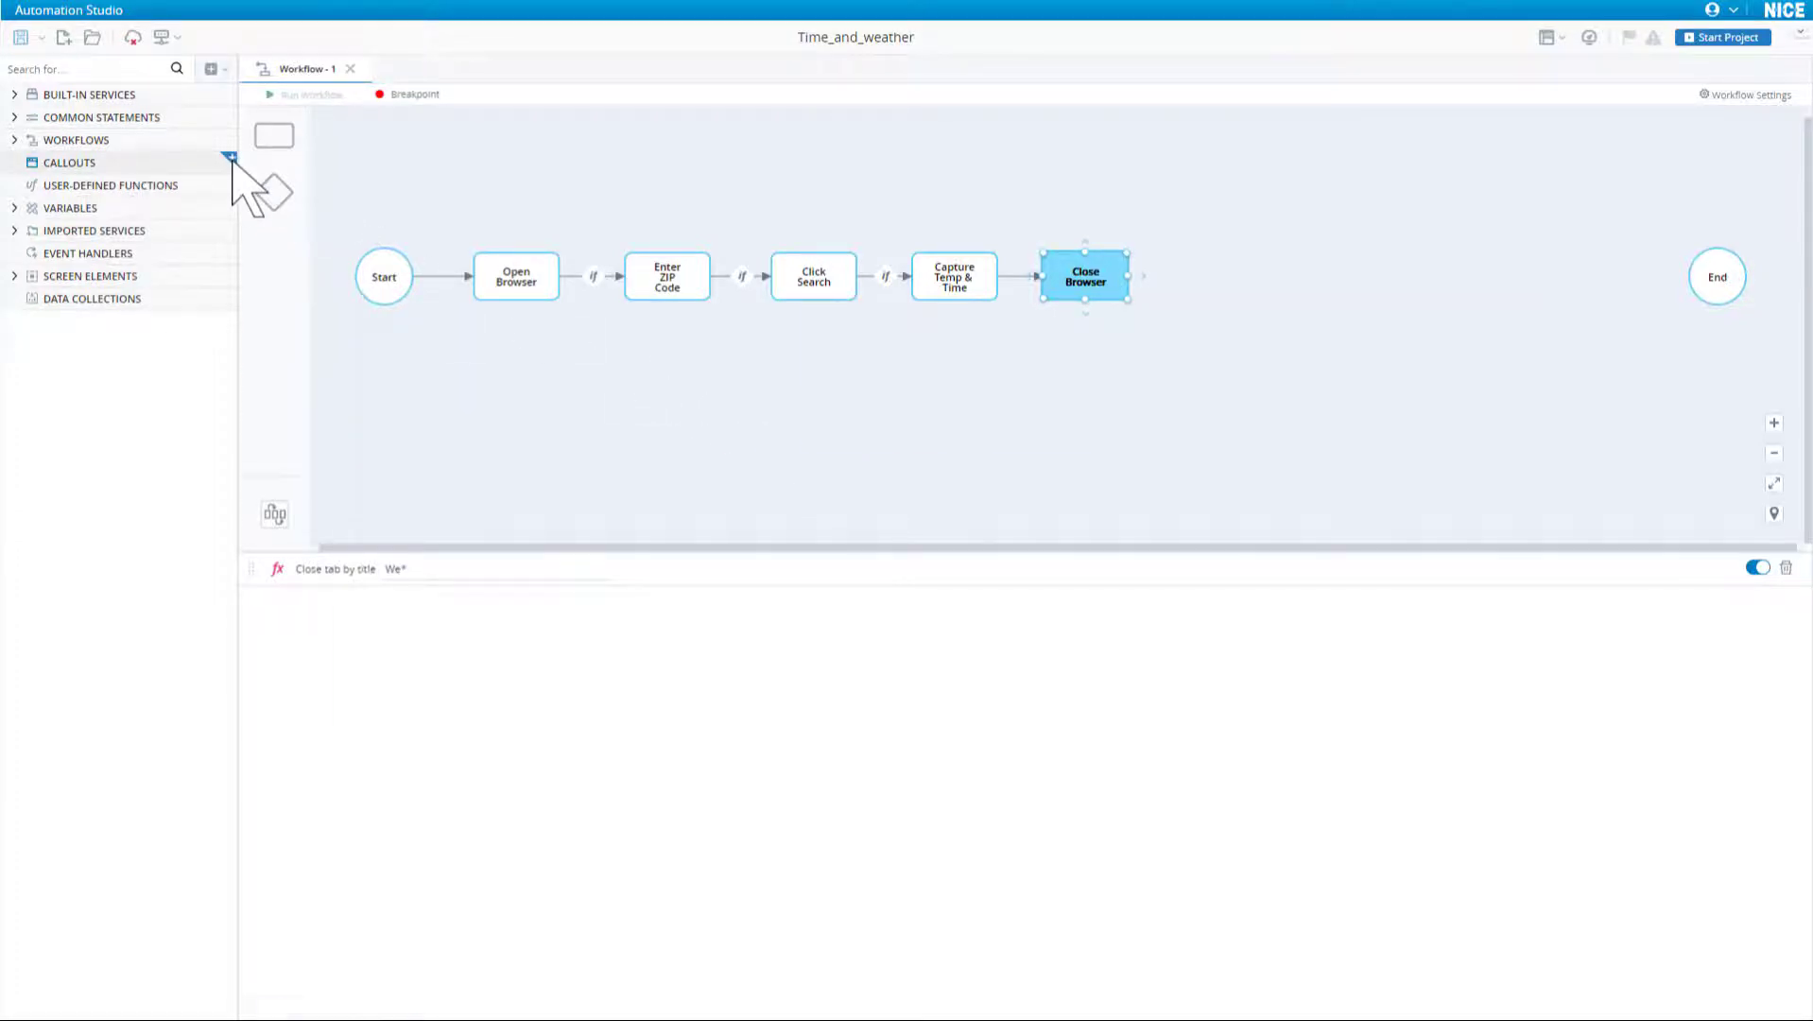
# Step: Create a new callout and insert a table with 4 rows and 2 columns into its dialog
pyautogui.click(231, 158)
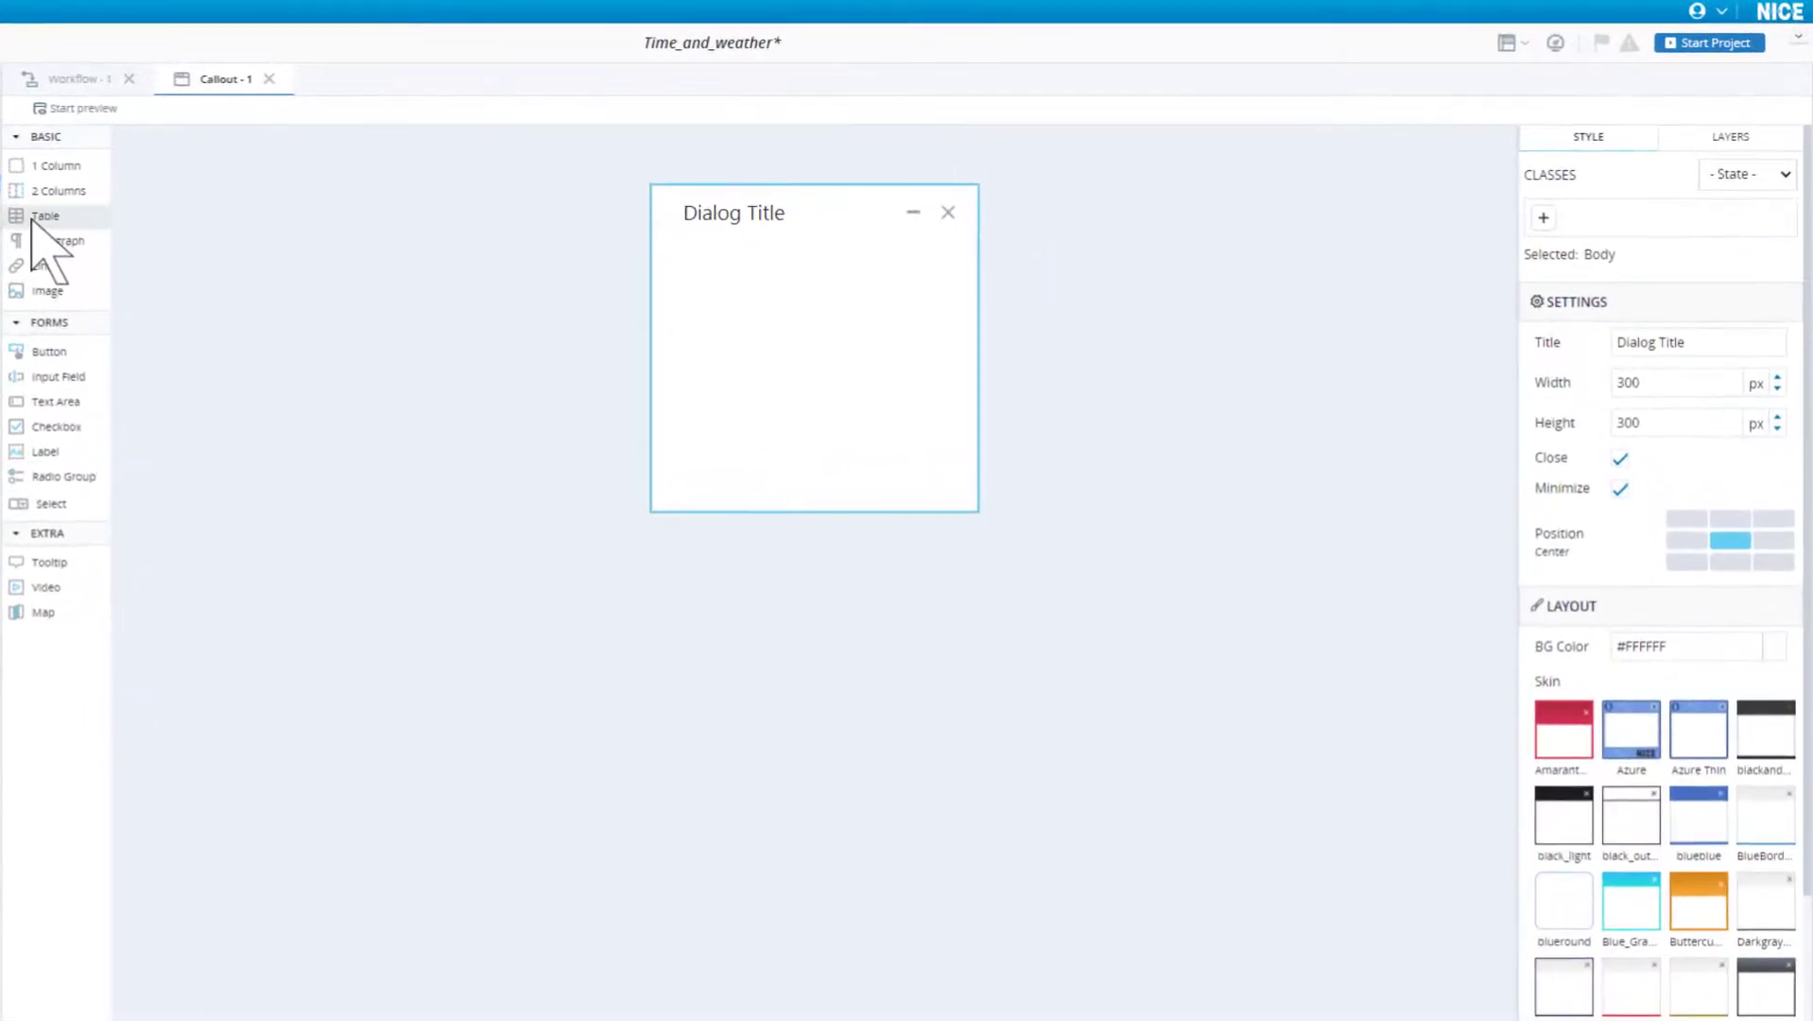
pyautogui.moveTo(33, 218); pyautogui.dragTo(739, 371)
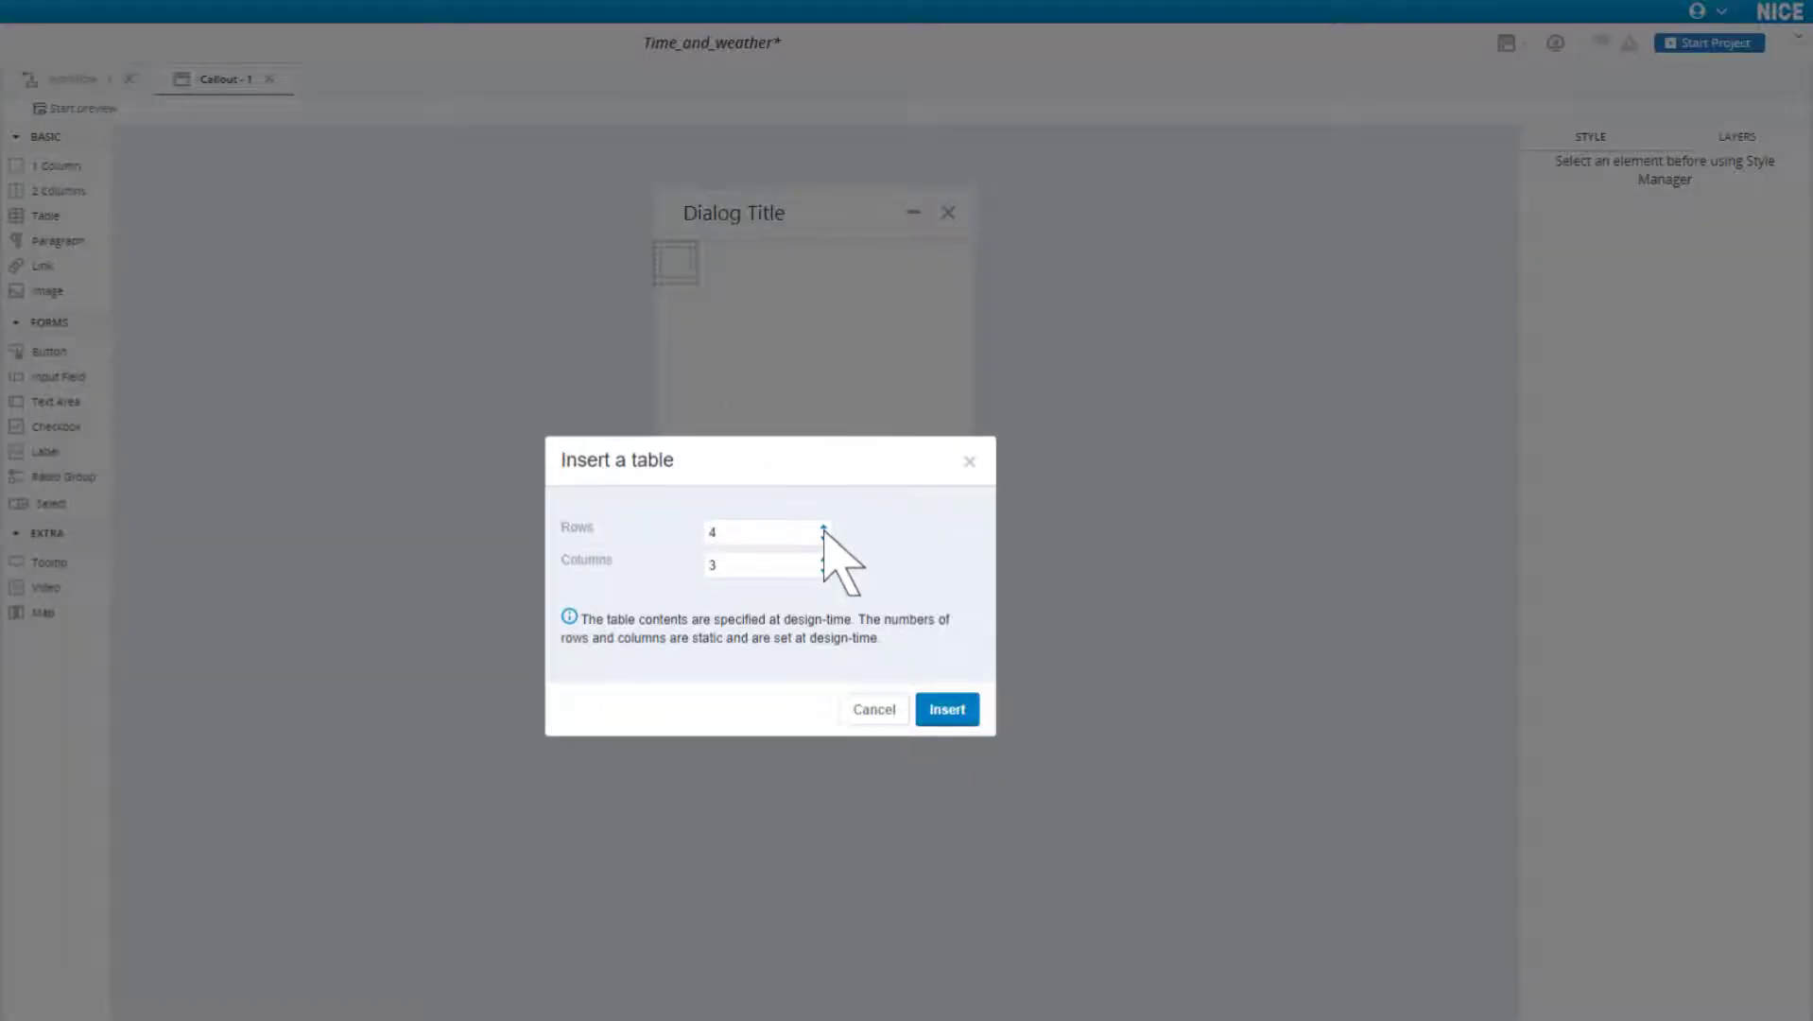
pyautogui.click(823, 570)
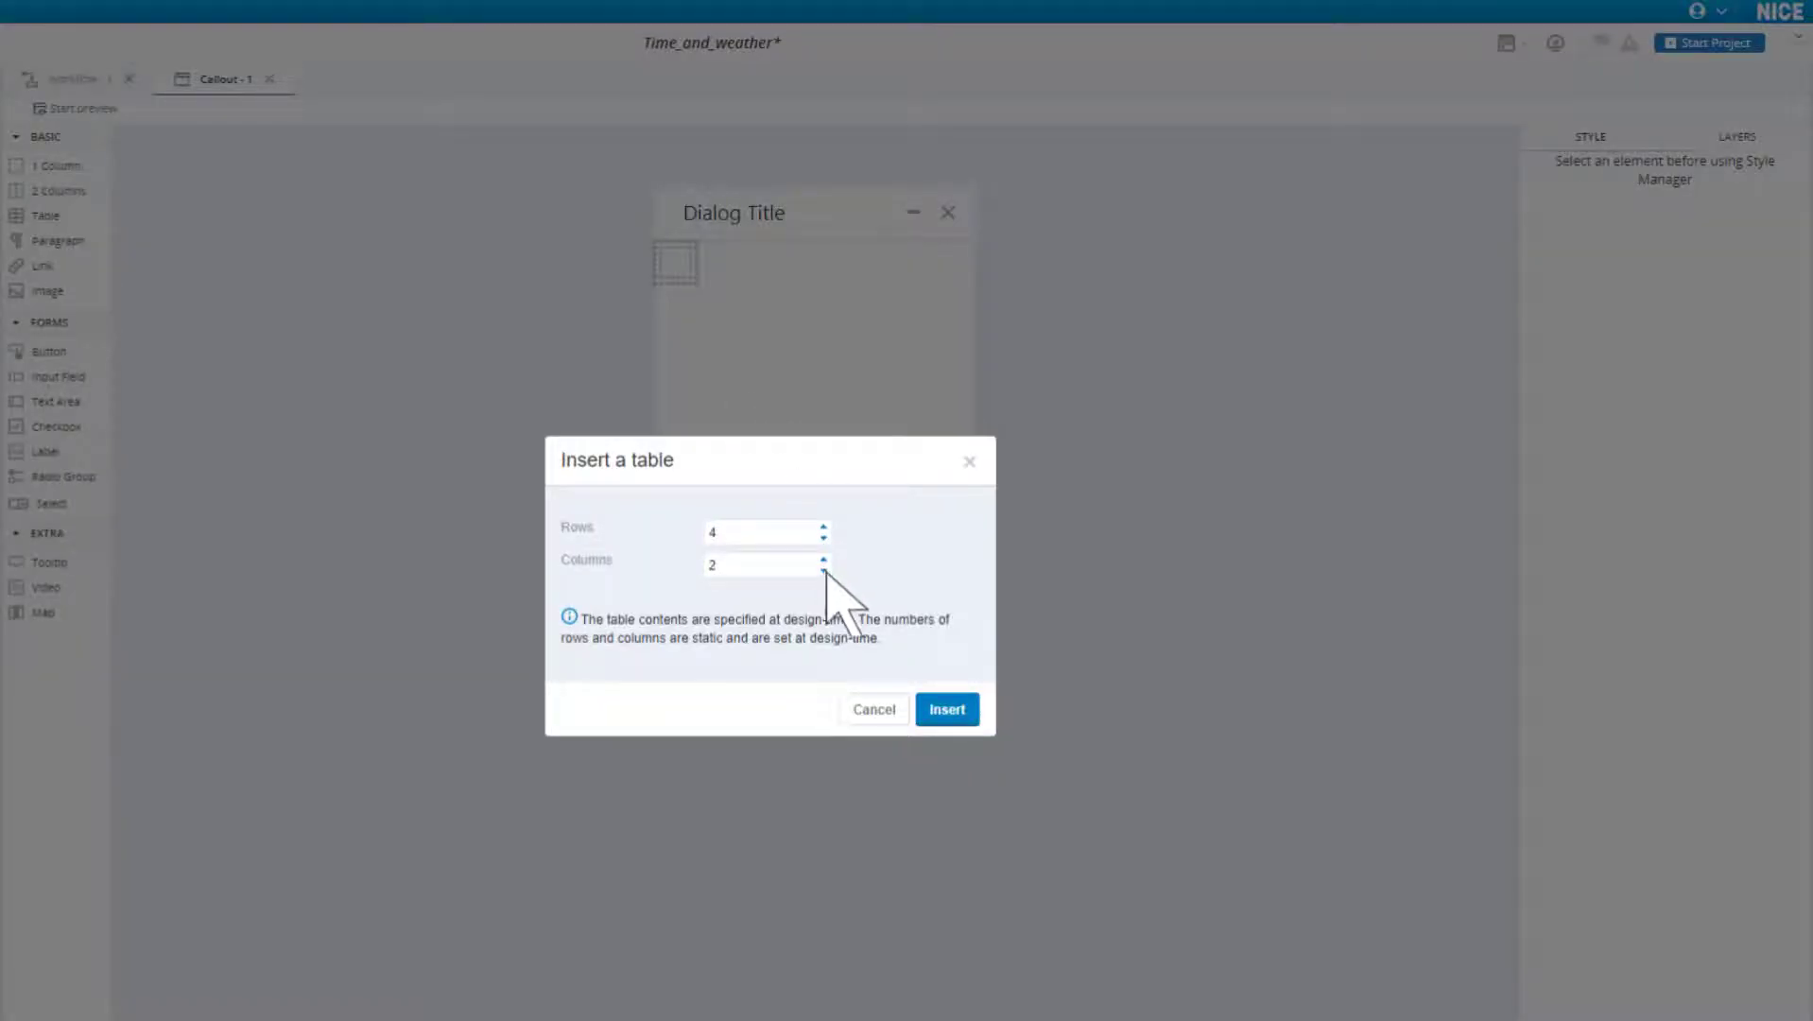
pyautogui.click(968, 722)
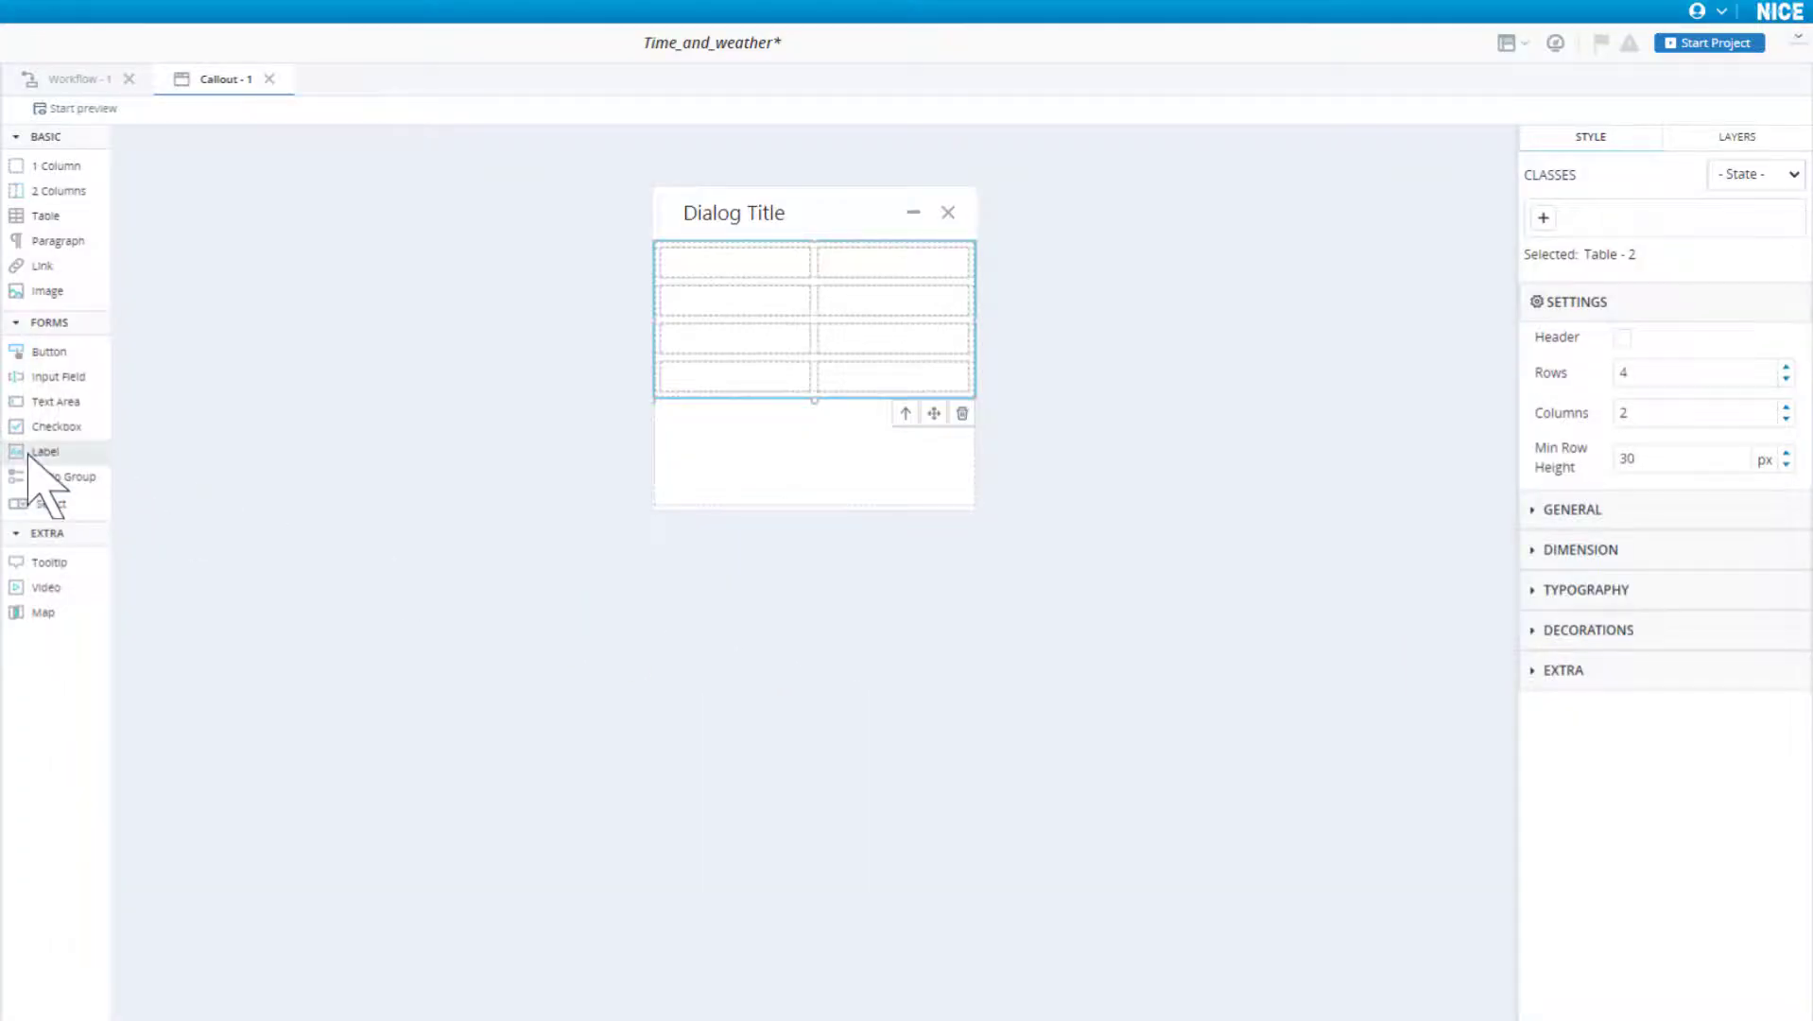
# Step: Add labels to the table's first column: ZIP Code in row 1, Time in row 3 and Temperature in row 4
pyautogui.moveTo(27, 453); pyautogui.dragTo(686, 264)
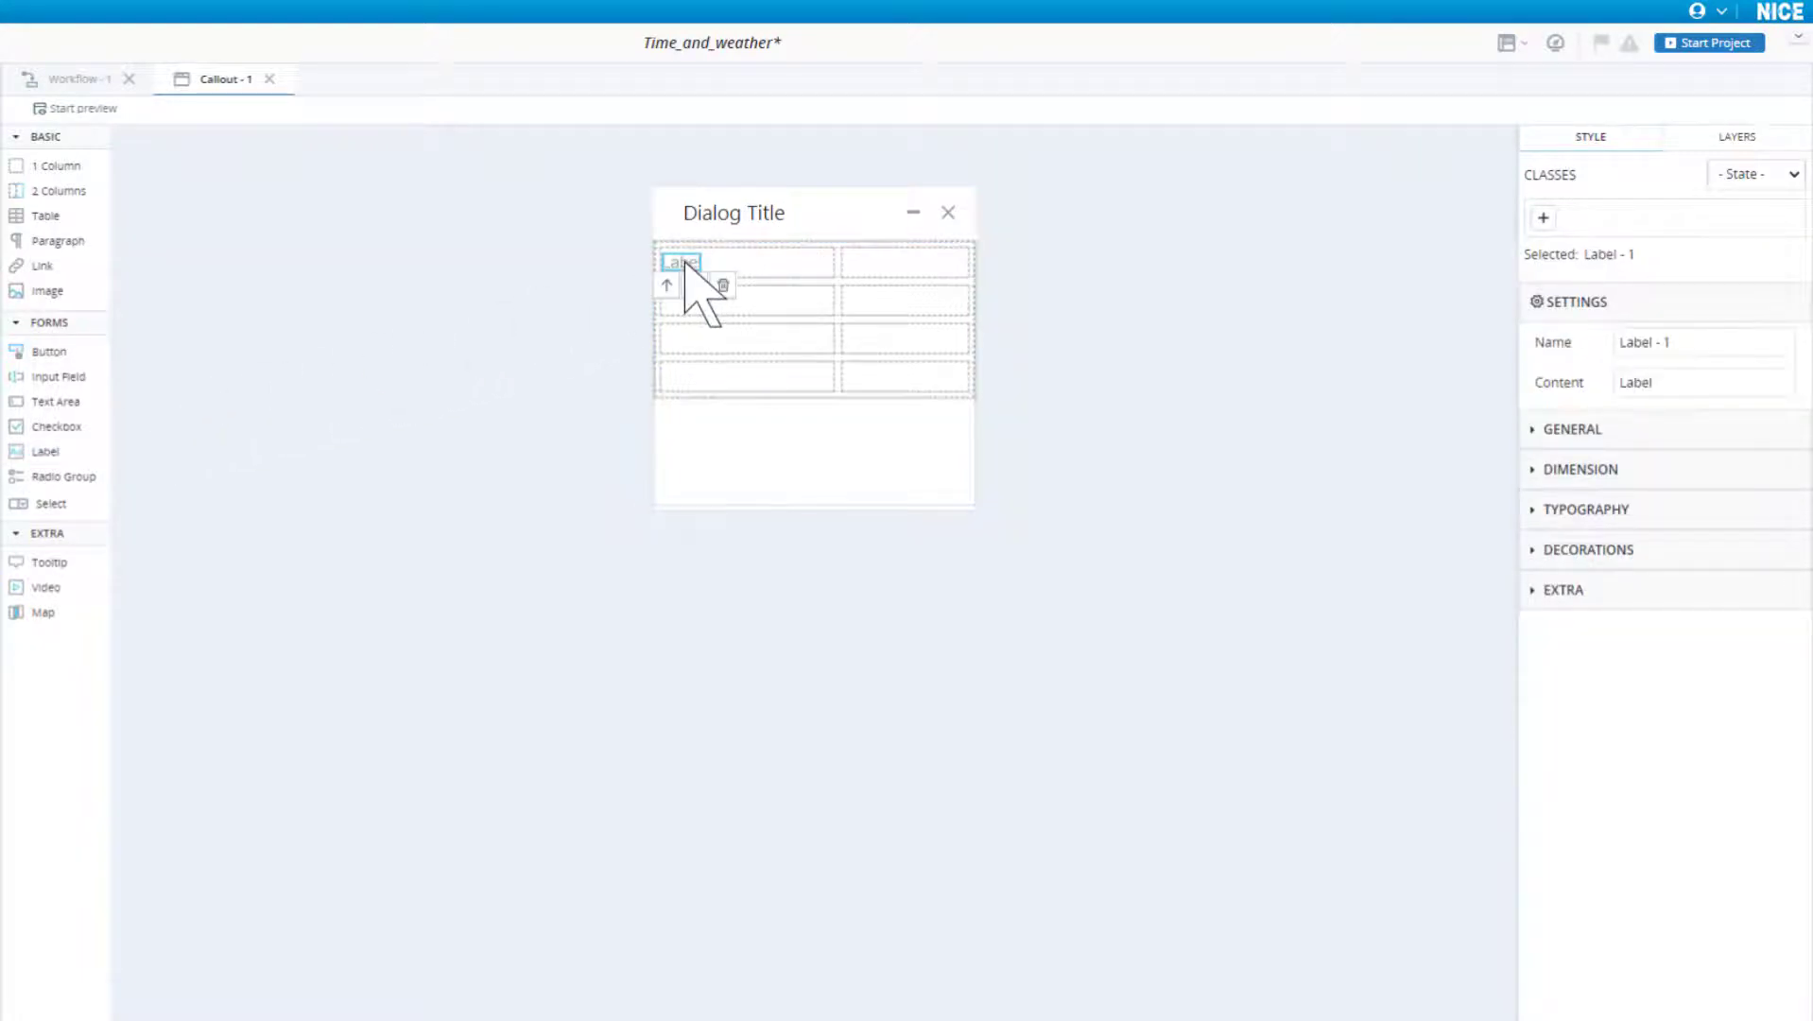
pyautogui.doubleClick(1641, 384)
pyautogui.write('ZIP Code')
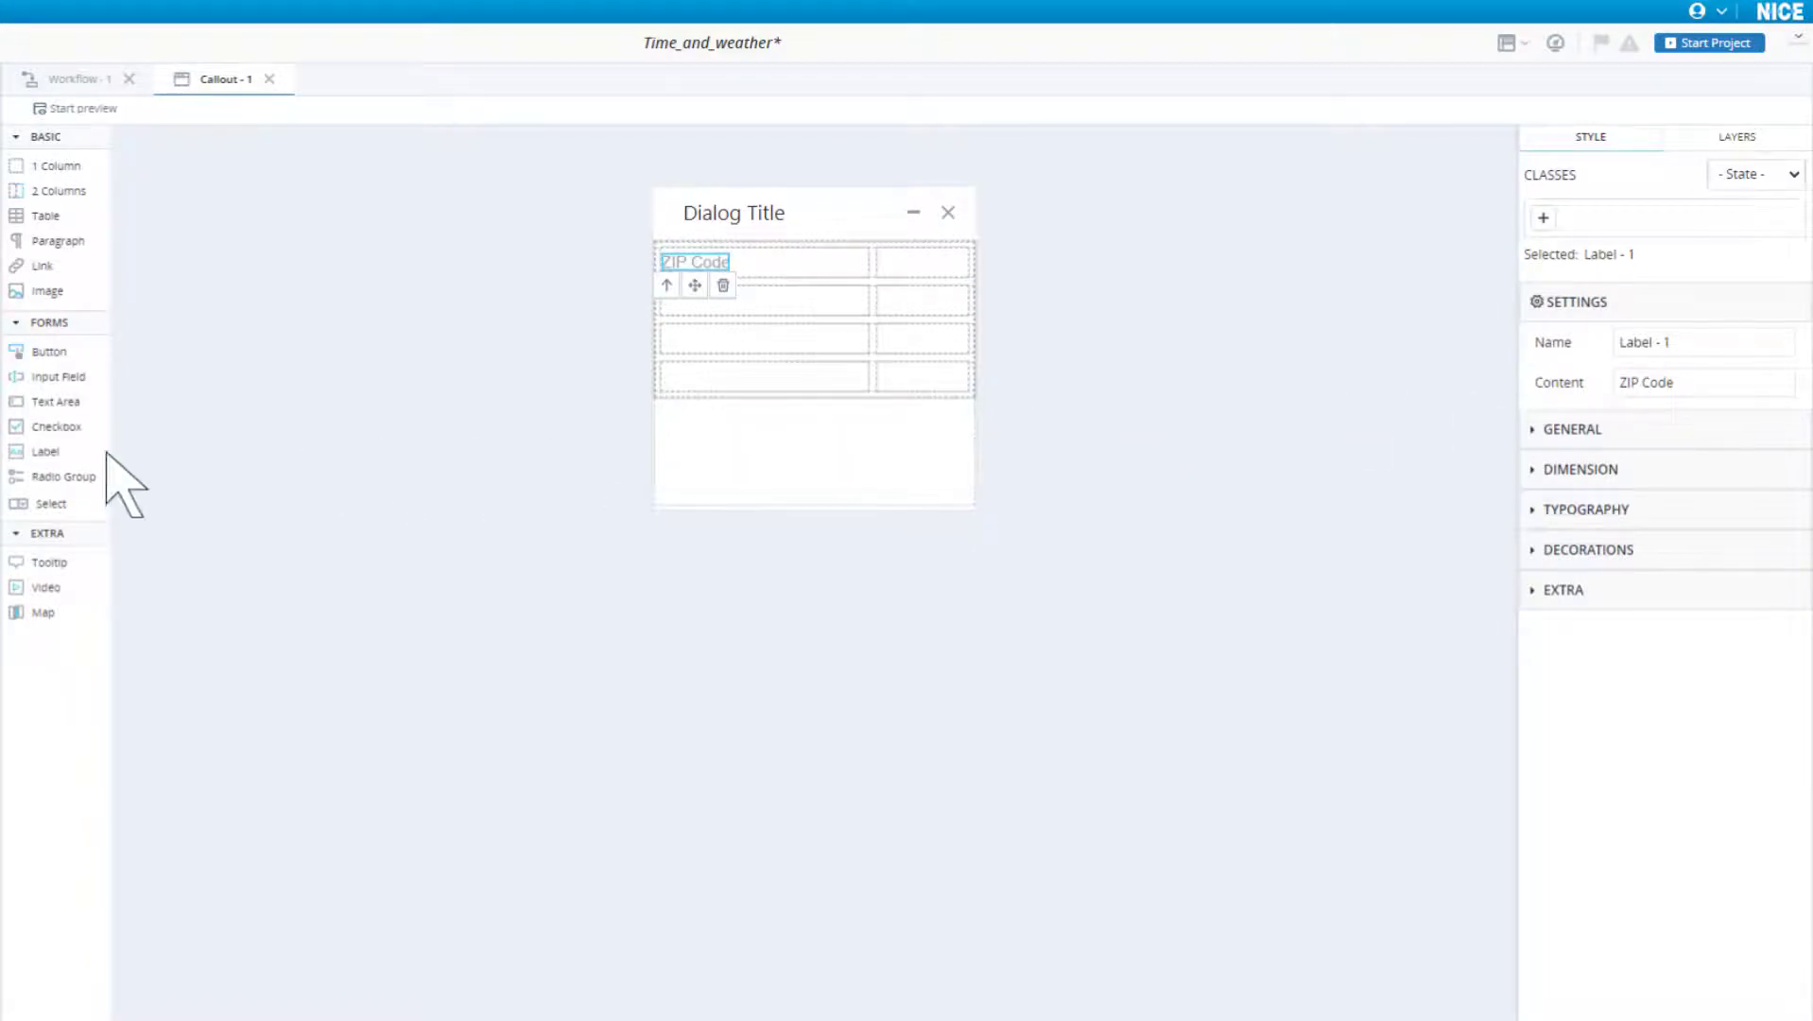
pyautogui.moveTo(16, 455); pyautogui.dragTo(677, 348)
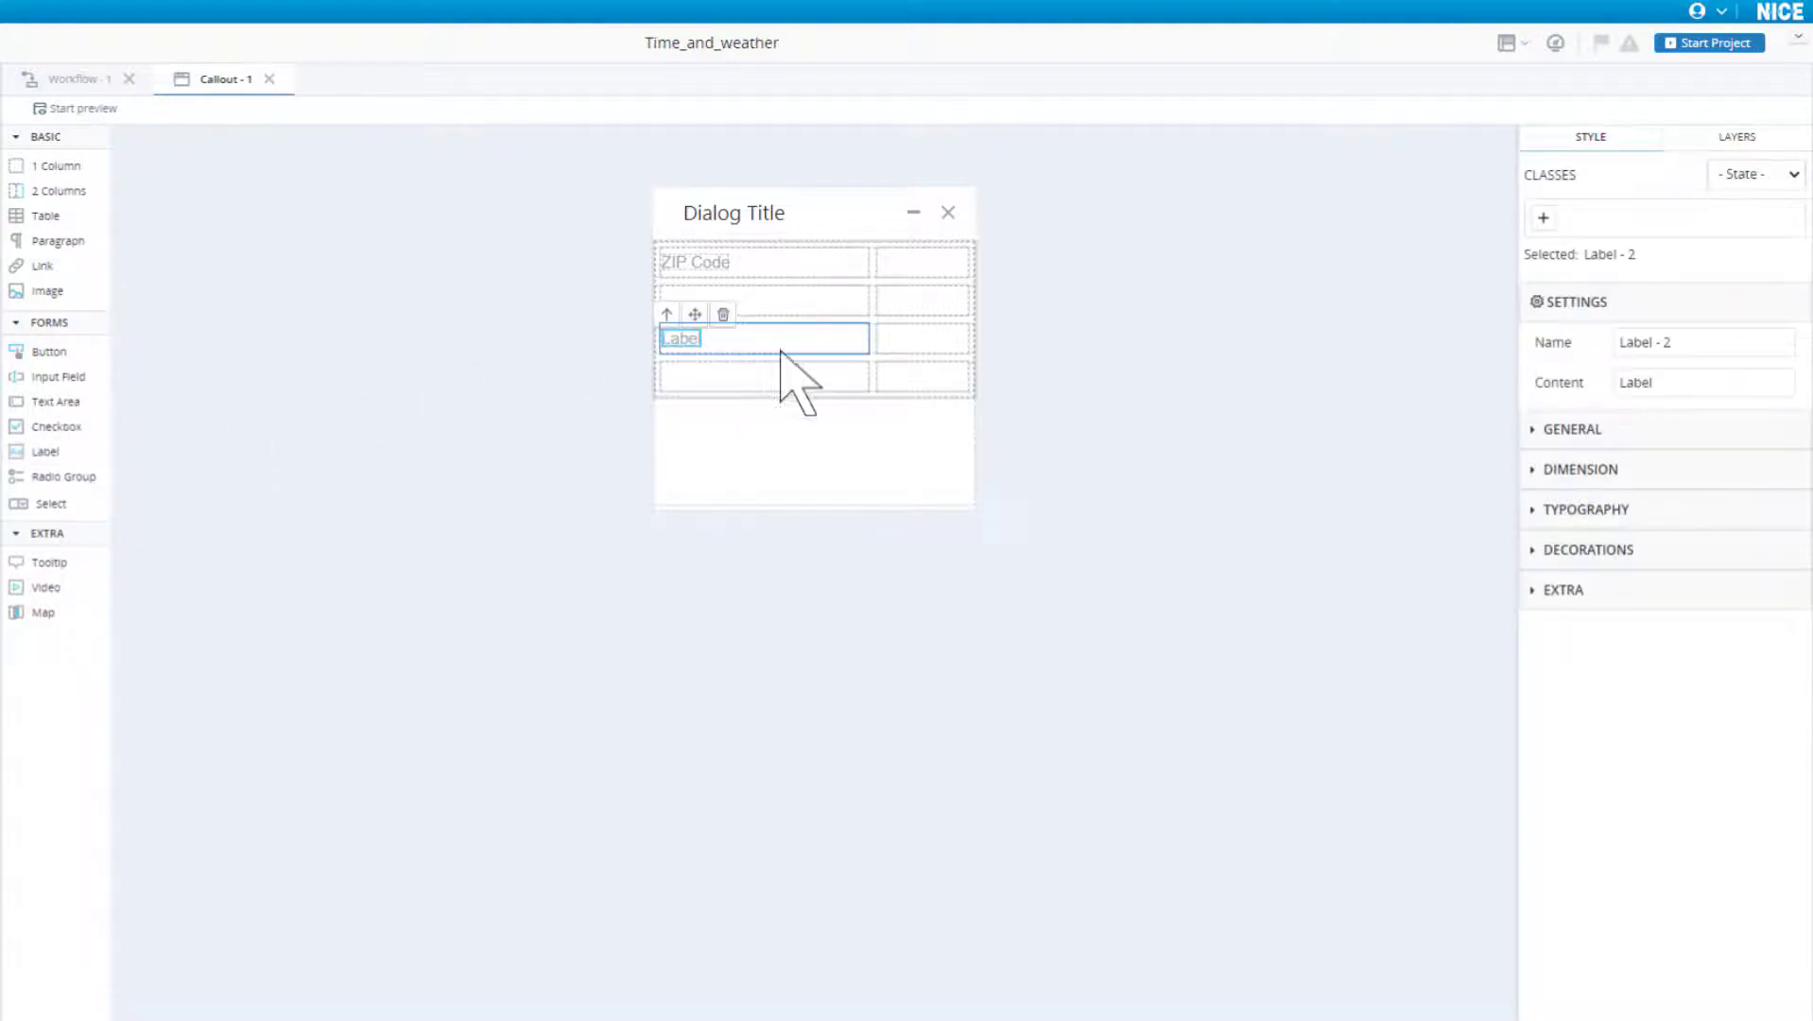
pyautogui.doubleClick(1636, 384)
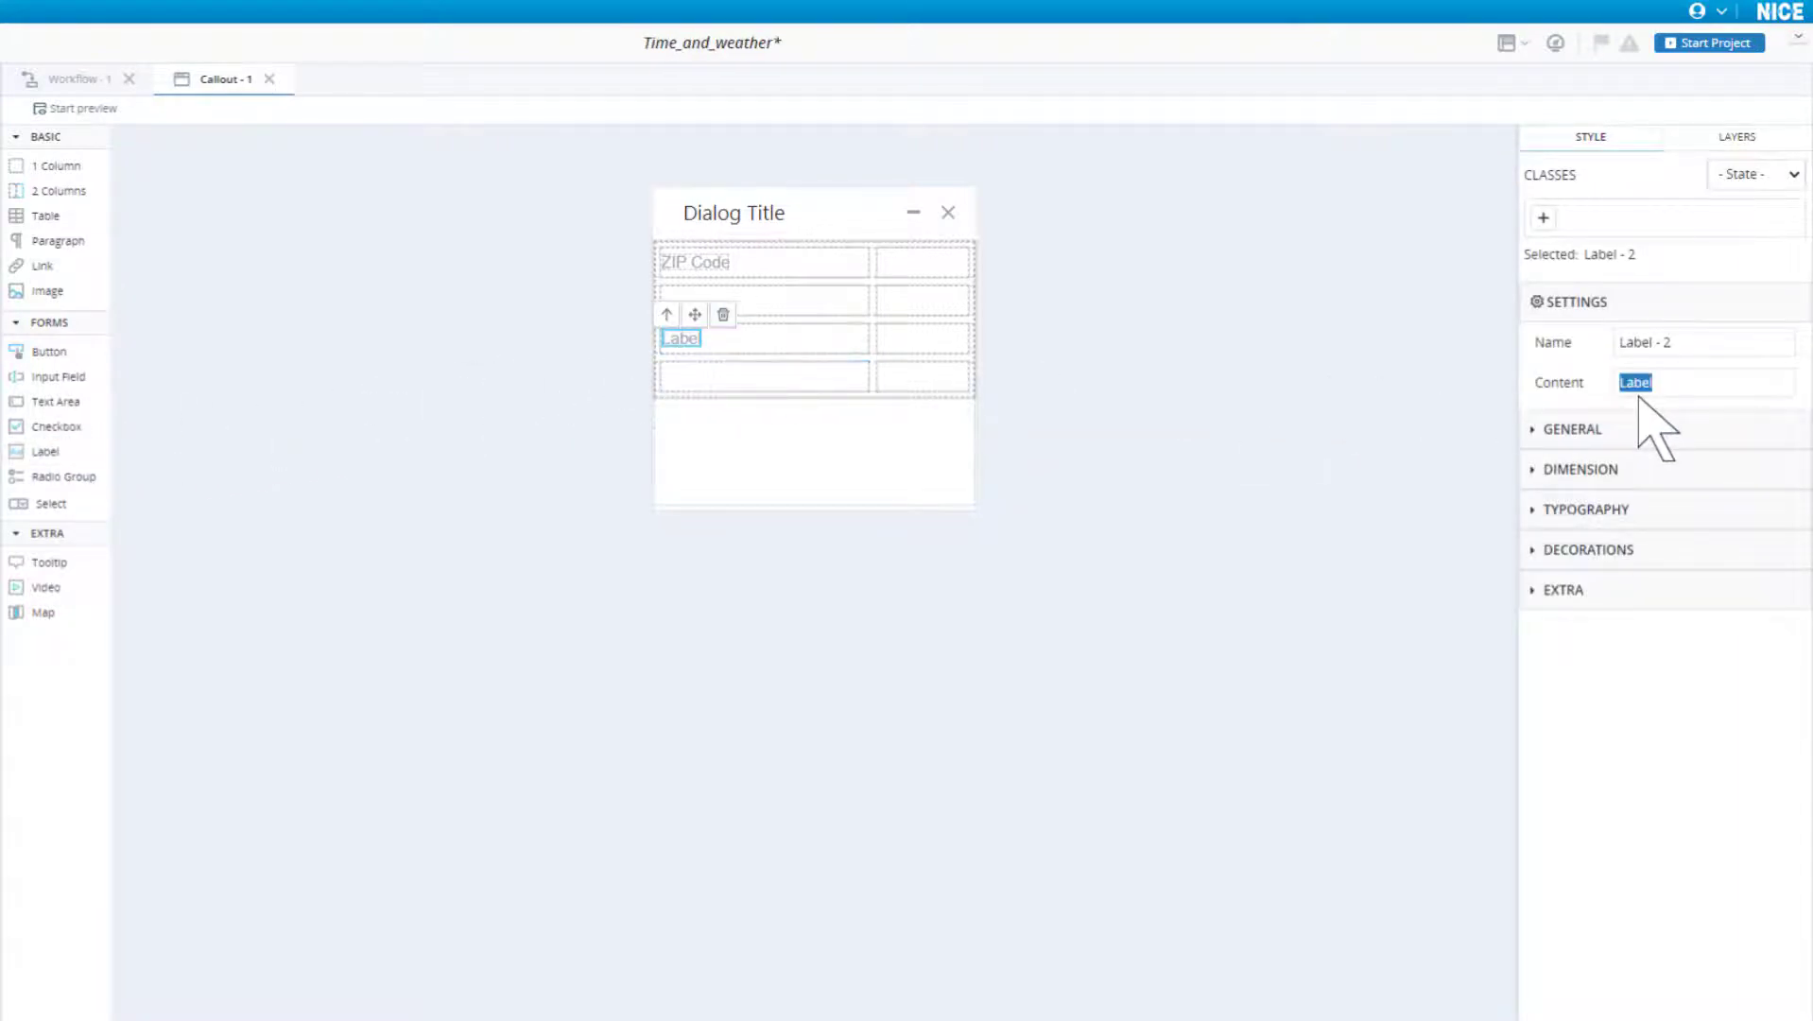
pyautogui.write('Time')
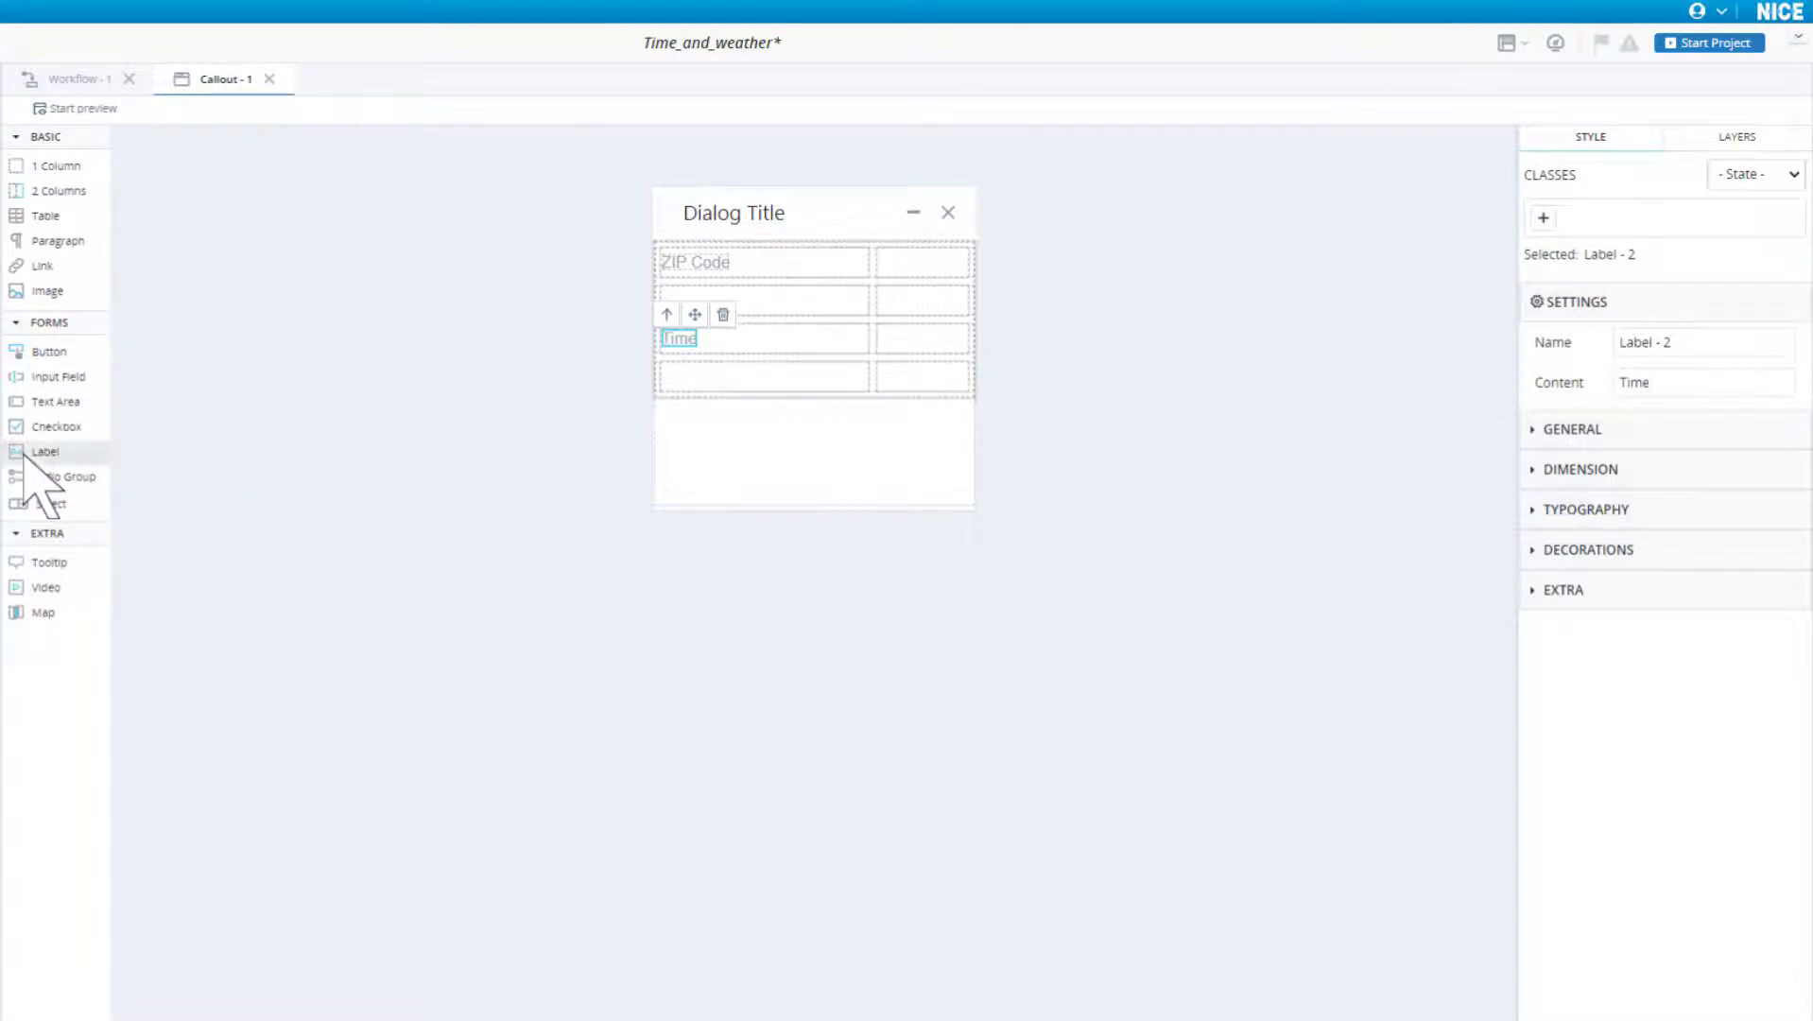
pyautogui.moveTo(24, 454); pyautogui.dragTo(680, 383)
pyautogui.doubleClick(1642, 383)
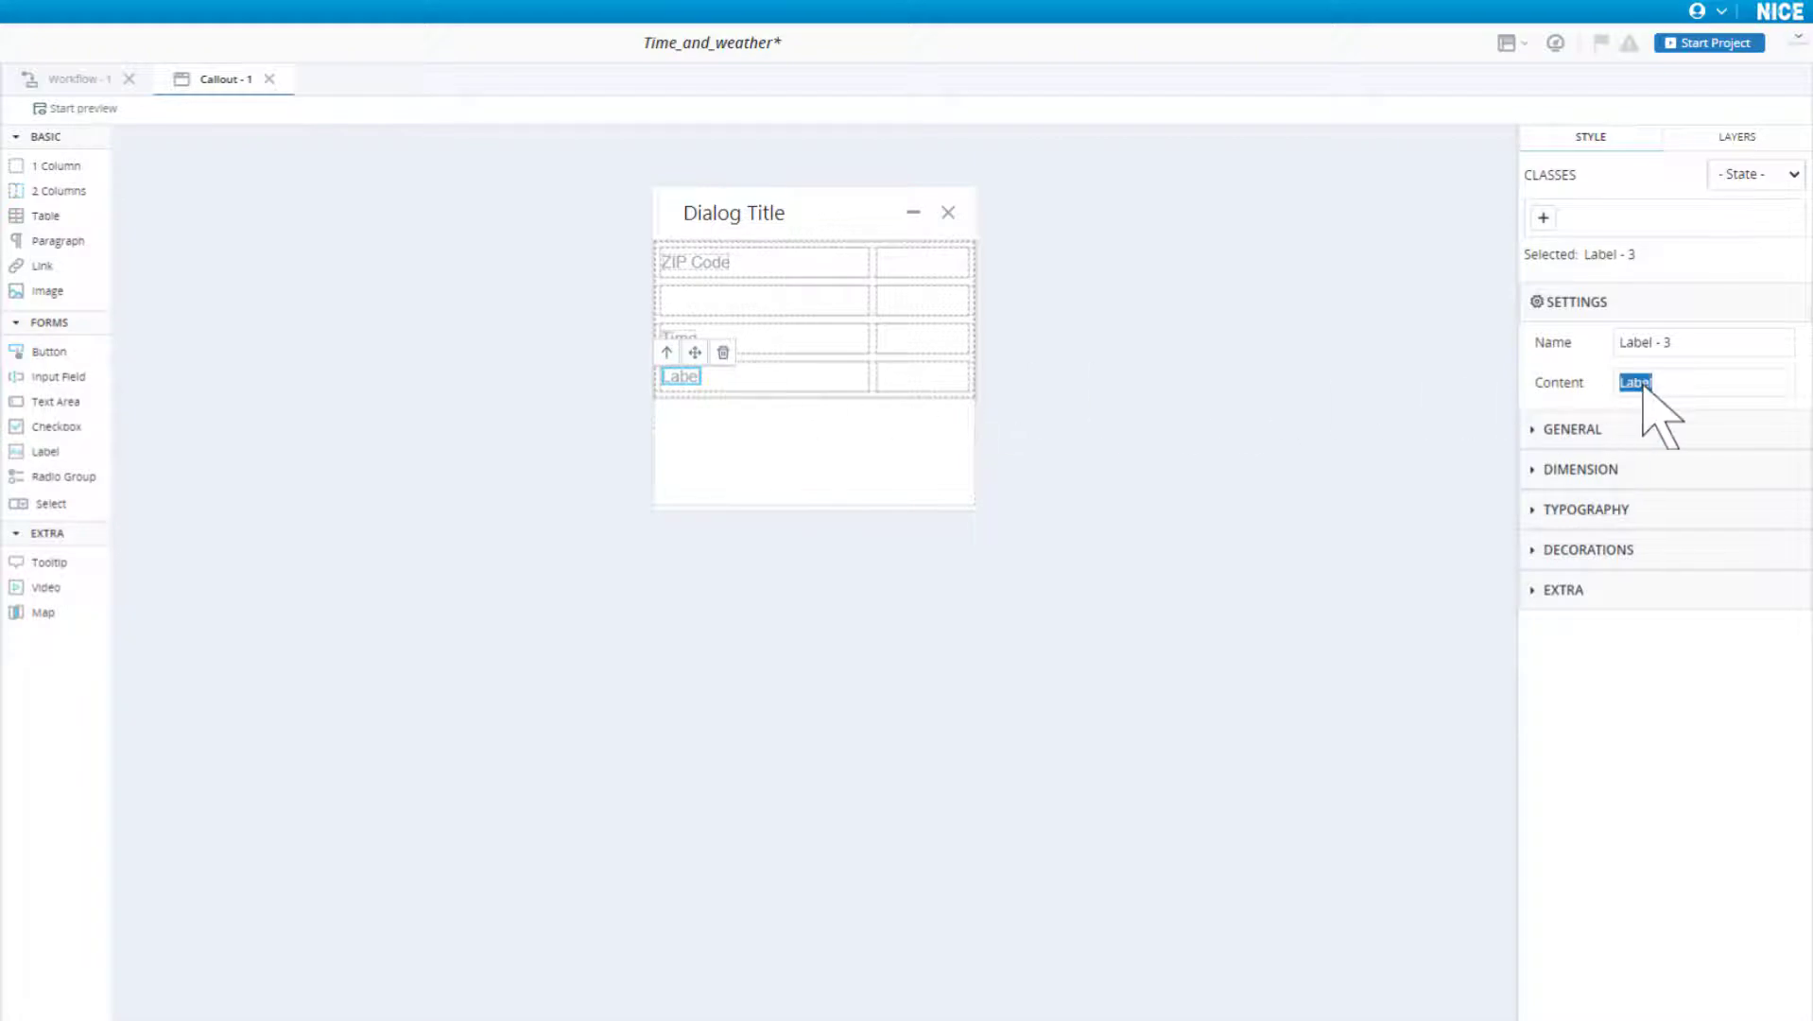
pyautogui.write('Temperature')
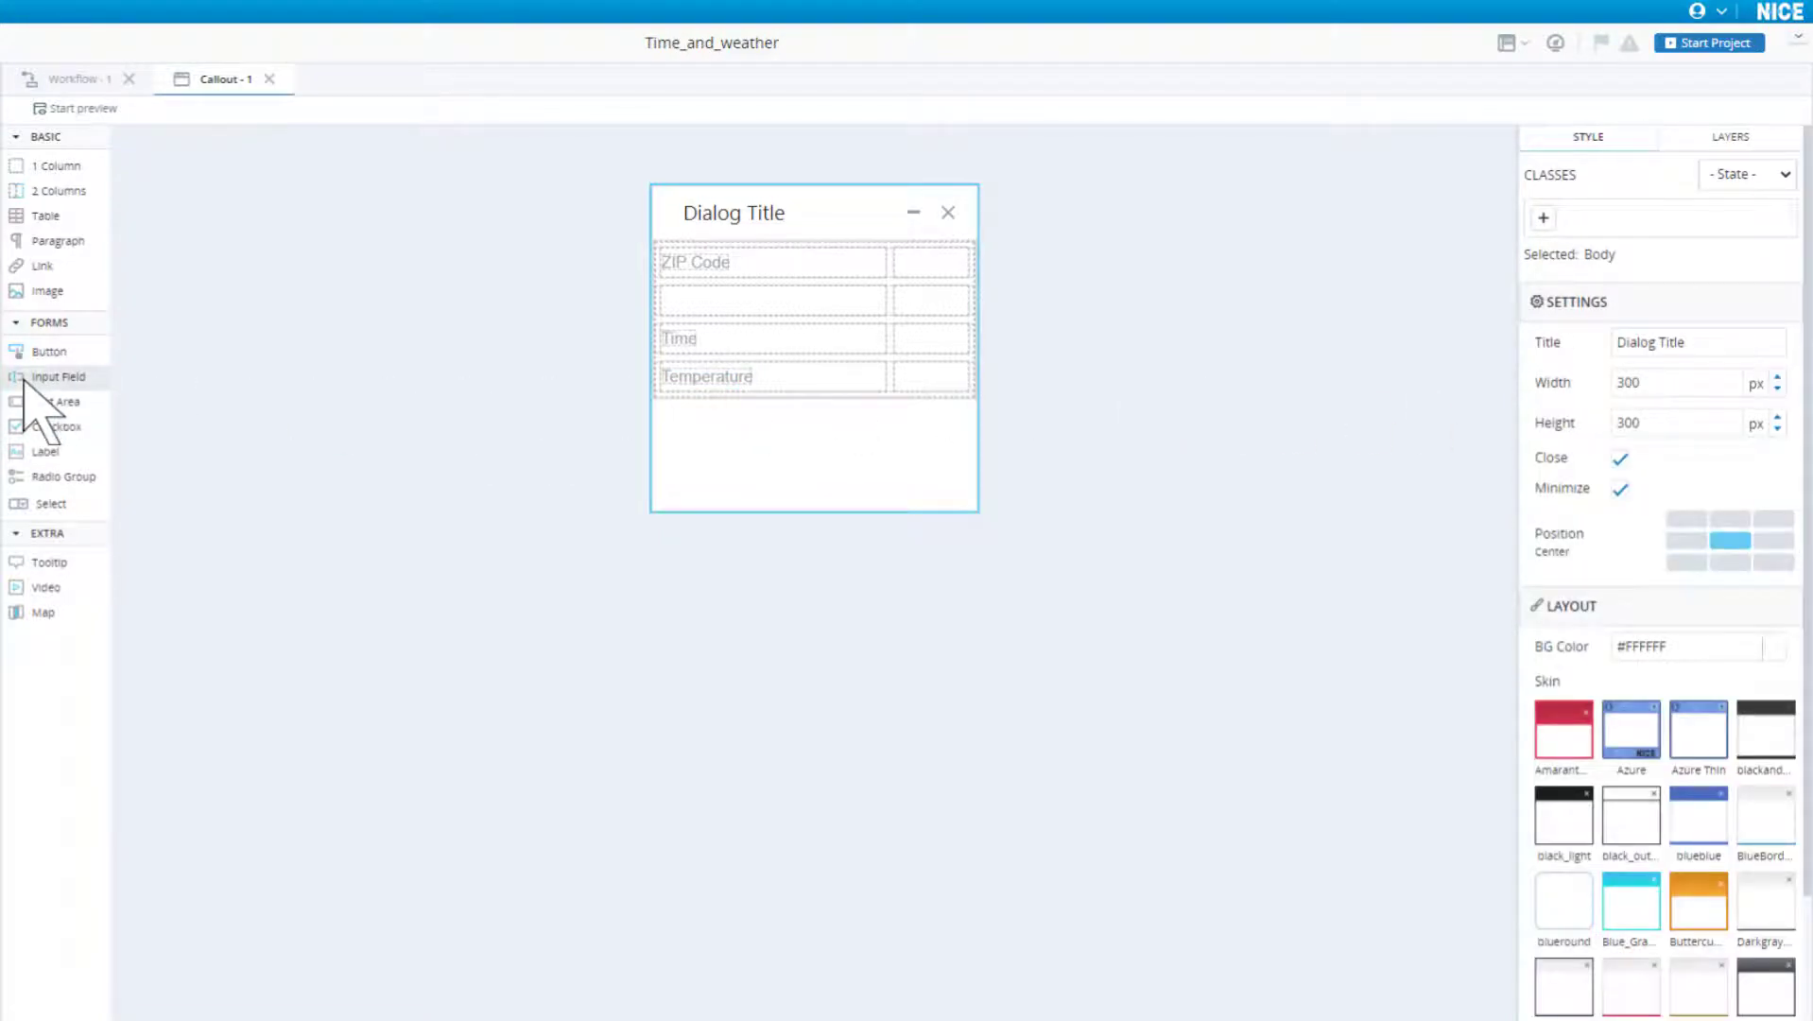
# Step: Place an input field in the cell beside the ZIP Code label and name it IN_ZIP
pyautogui.moveTo(25, 378); pyautogui.dragTo(785, 266)
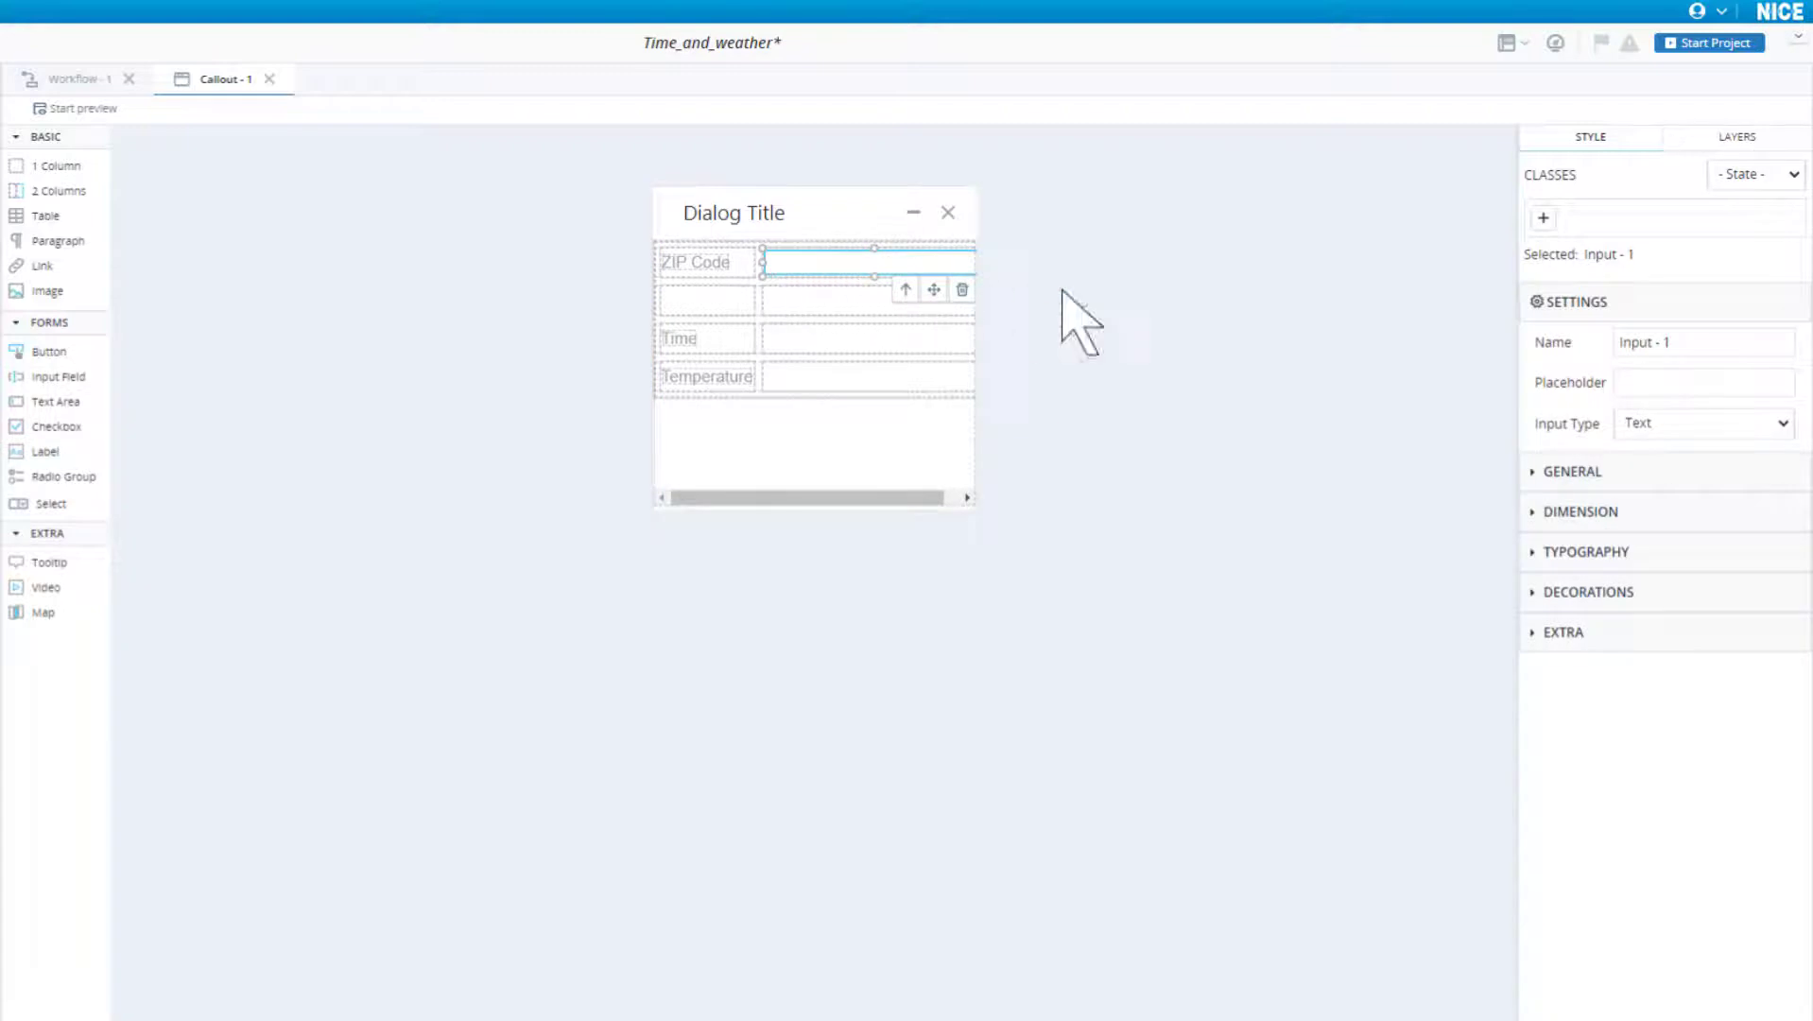
pyautogui.tripleClick(1650, 344)
pyautogui.write('IN_ZIP')
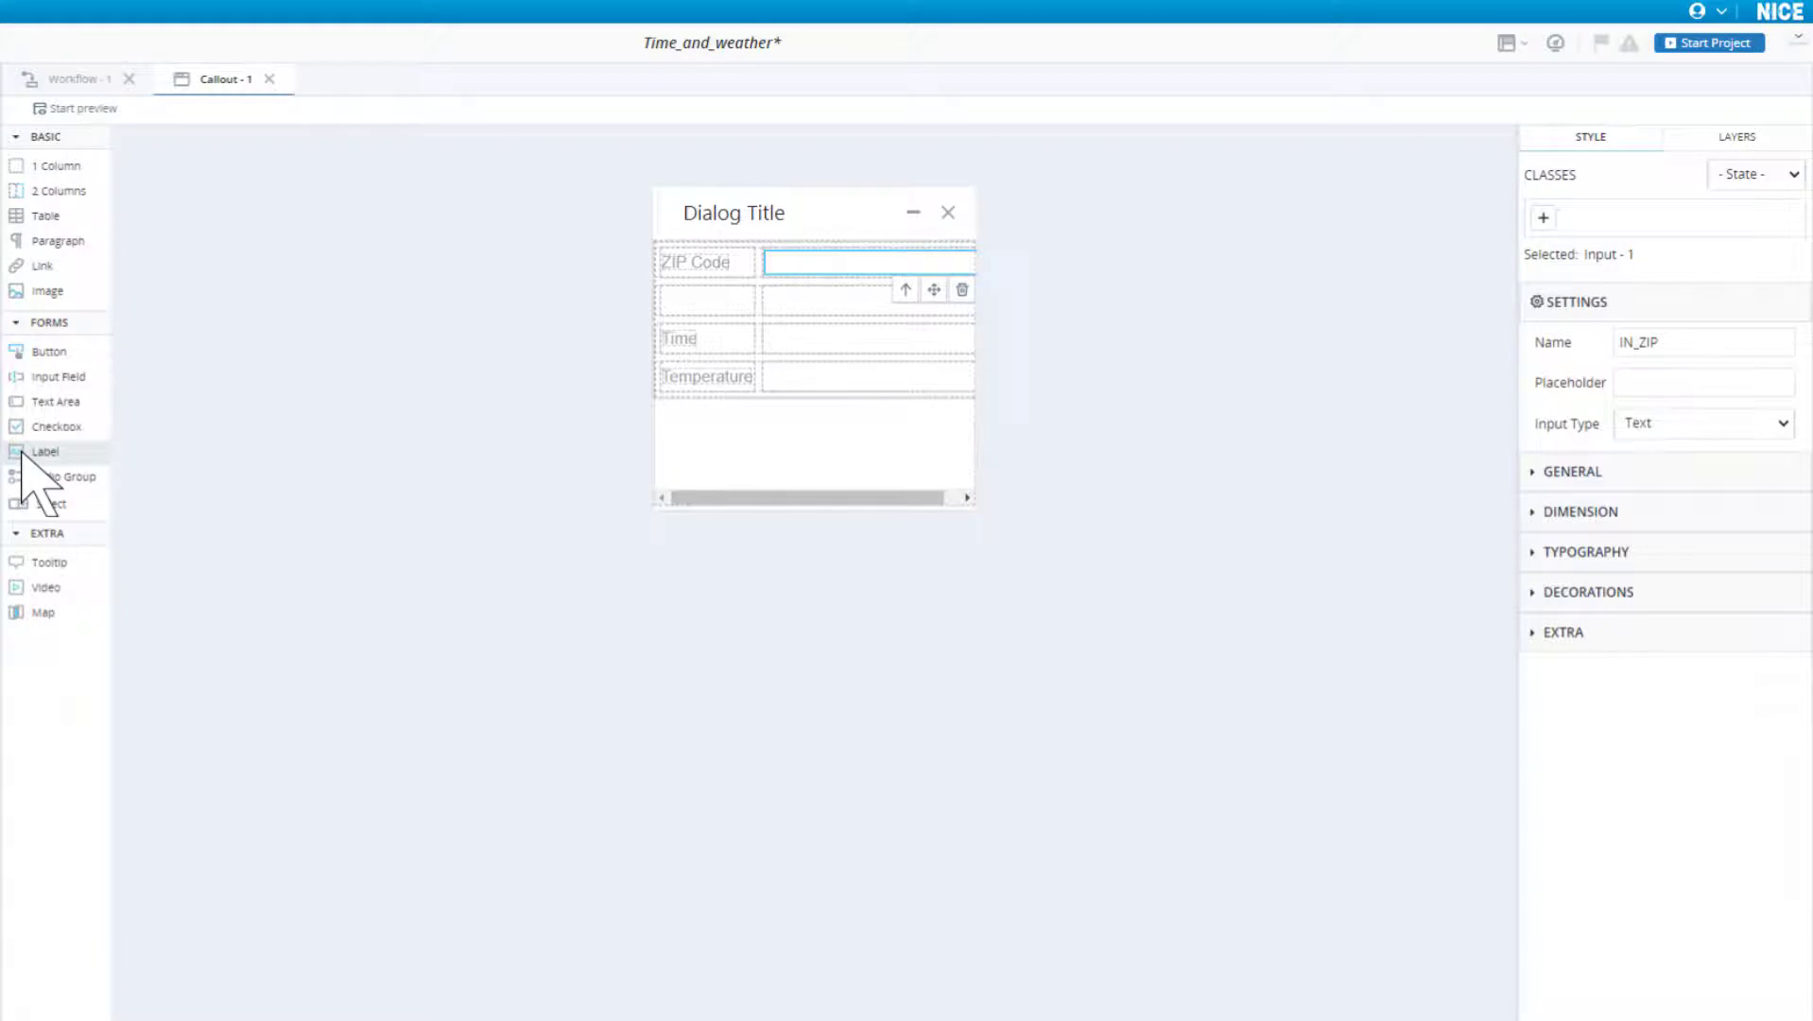
# Step: Place labels in the cells beside Time and Temperature, naming them Out_Time and Out_Temp
pyautogui.moveTo(20, 452); pyautogui.dragTo(781, 343)
pyautogui.tripleClick(1650, 347)
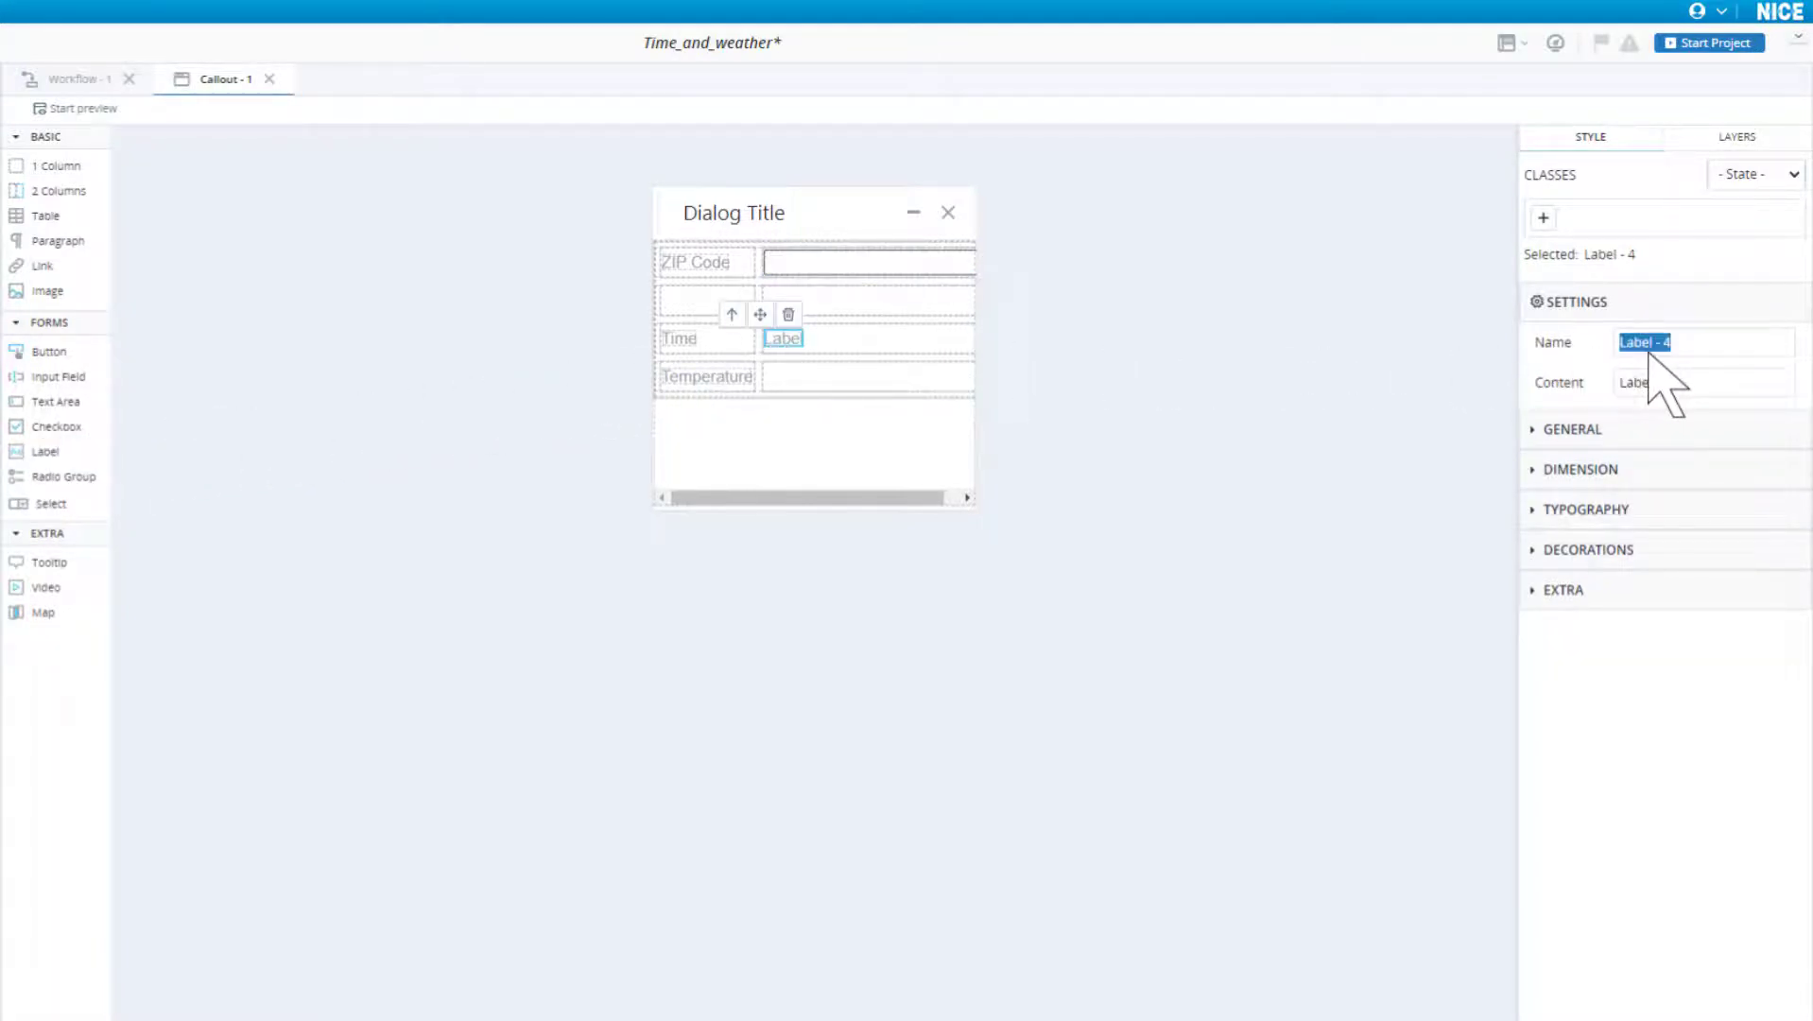
pyautogui.write('Out_Time')
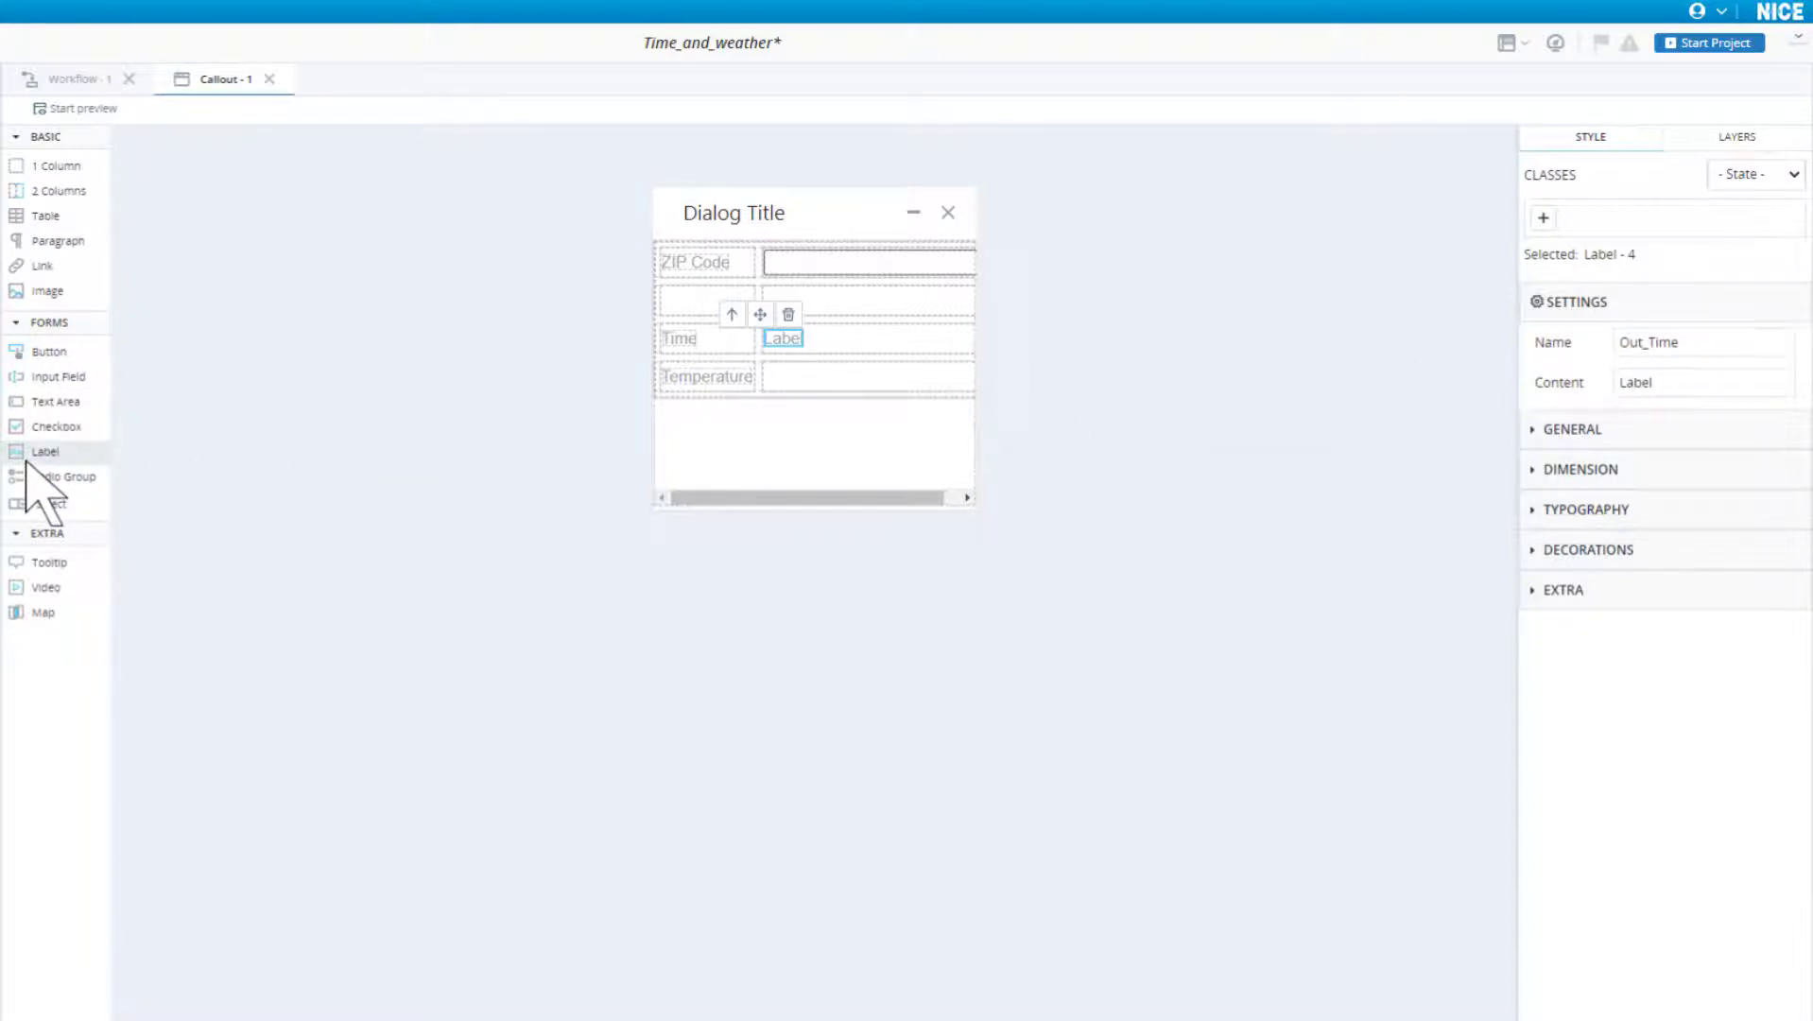
pyautogui.moveTo(26, 462); pyautogui.dragTo(785, 387)
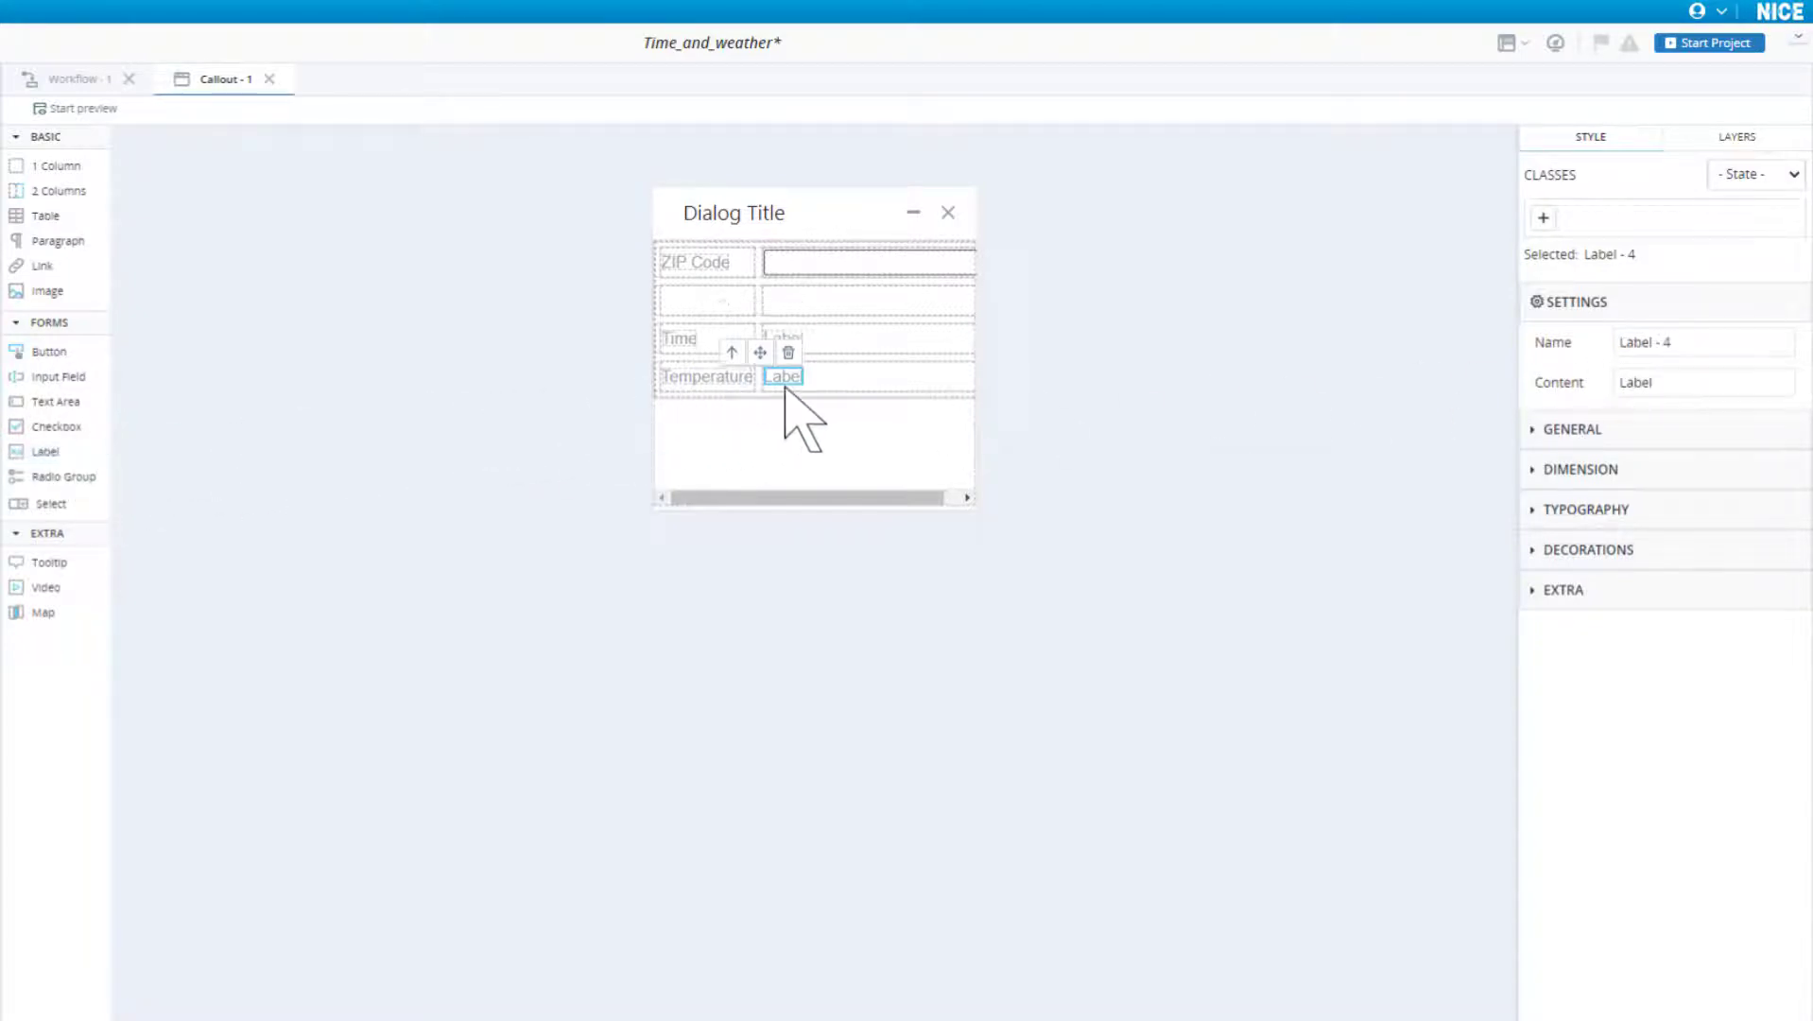
pyautogui.tripleClick(1642, 354)
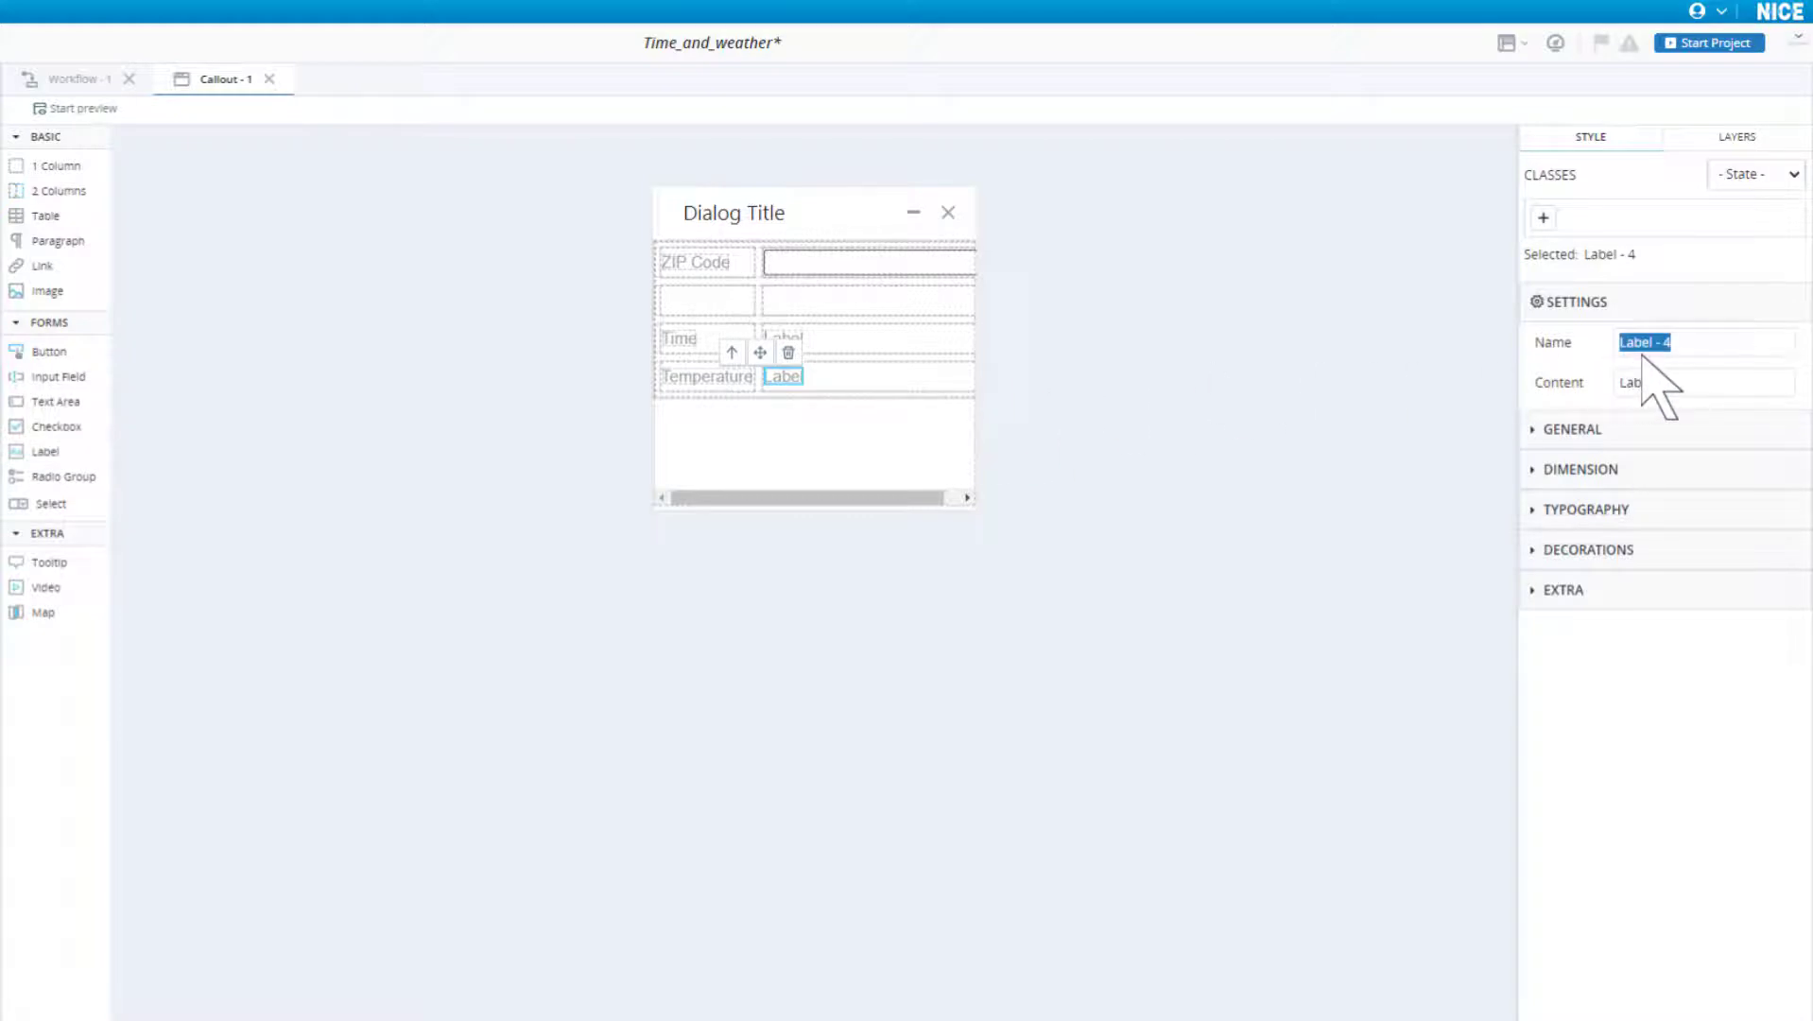
pyautogui.write('Out_Temp')
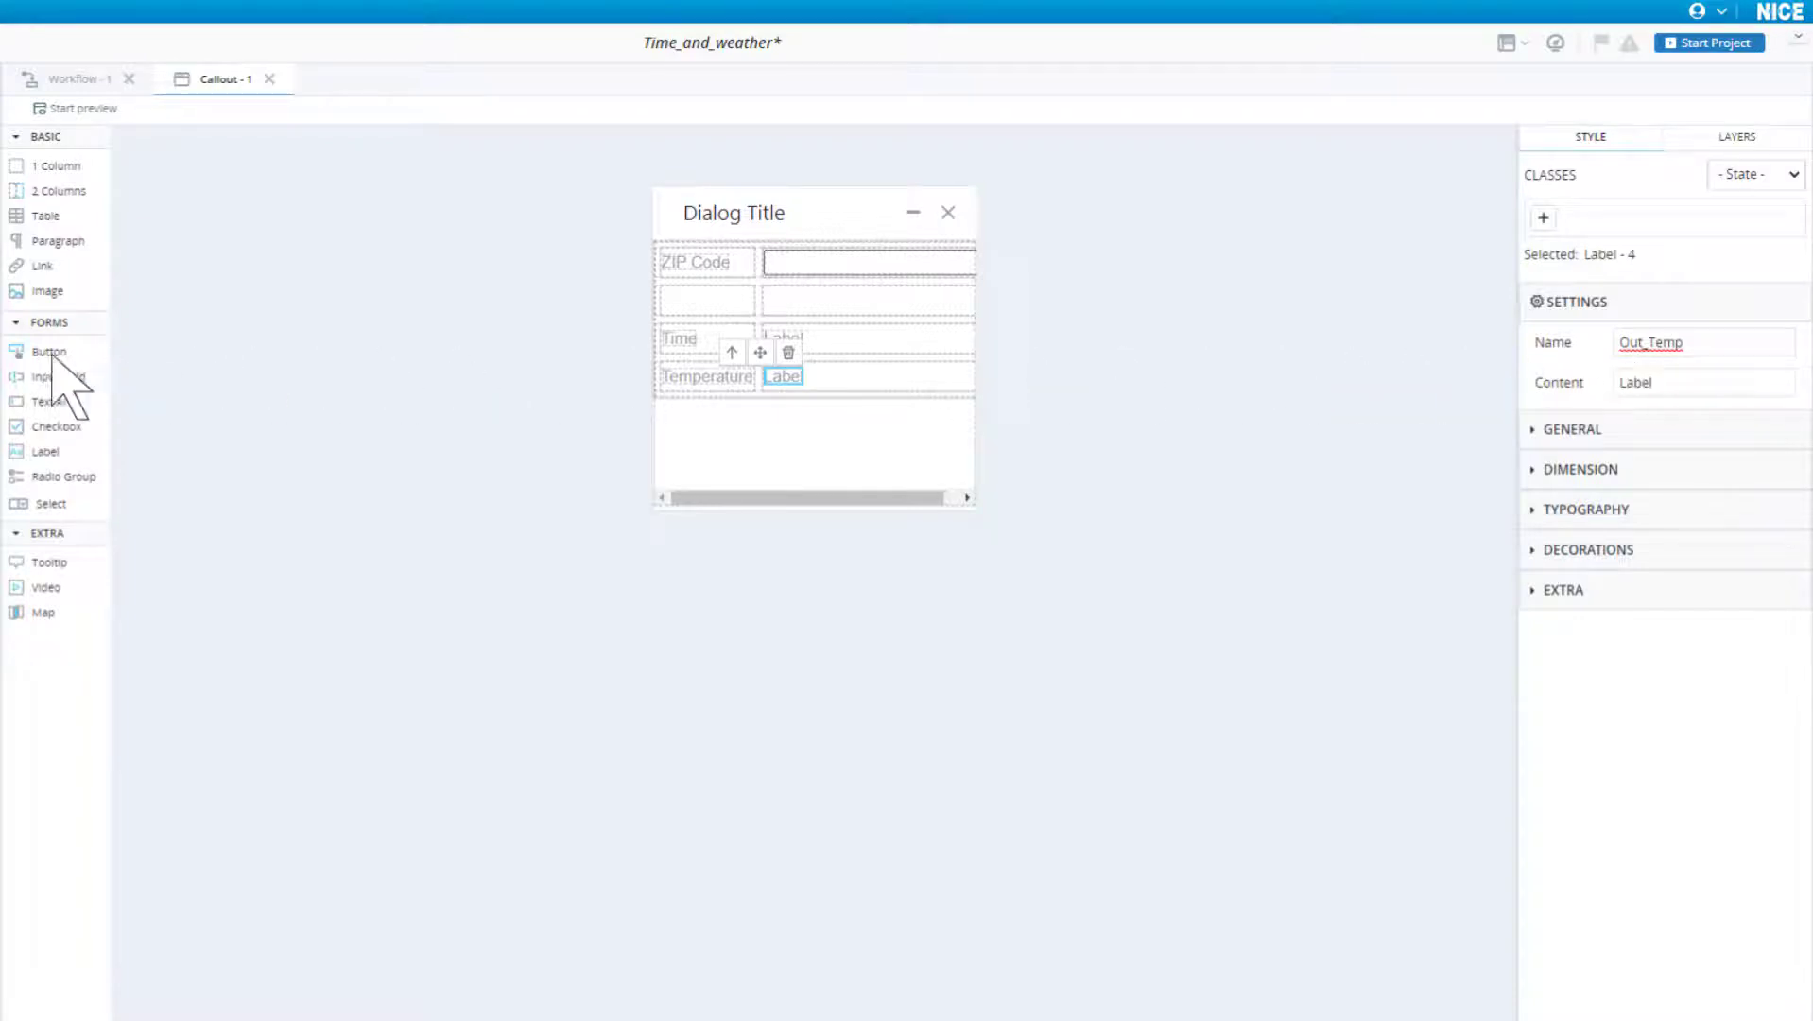
# Step: Add a button in the empty cell below the ZIP Code input field and set its content to Go
pyautogui.moveTo(19, 352); pyautogui.dragTo(786, 304)
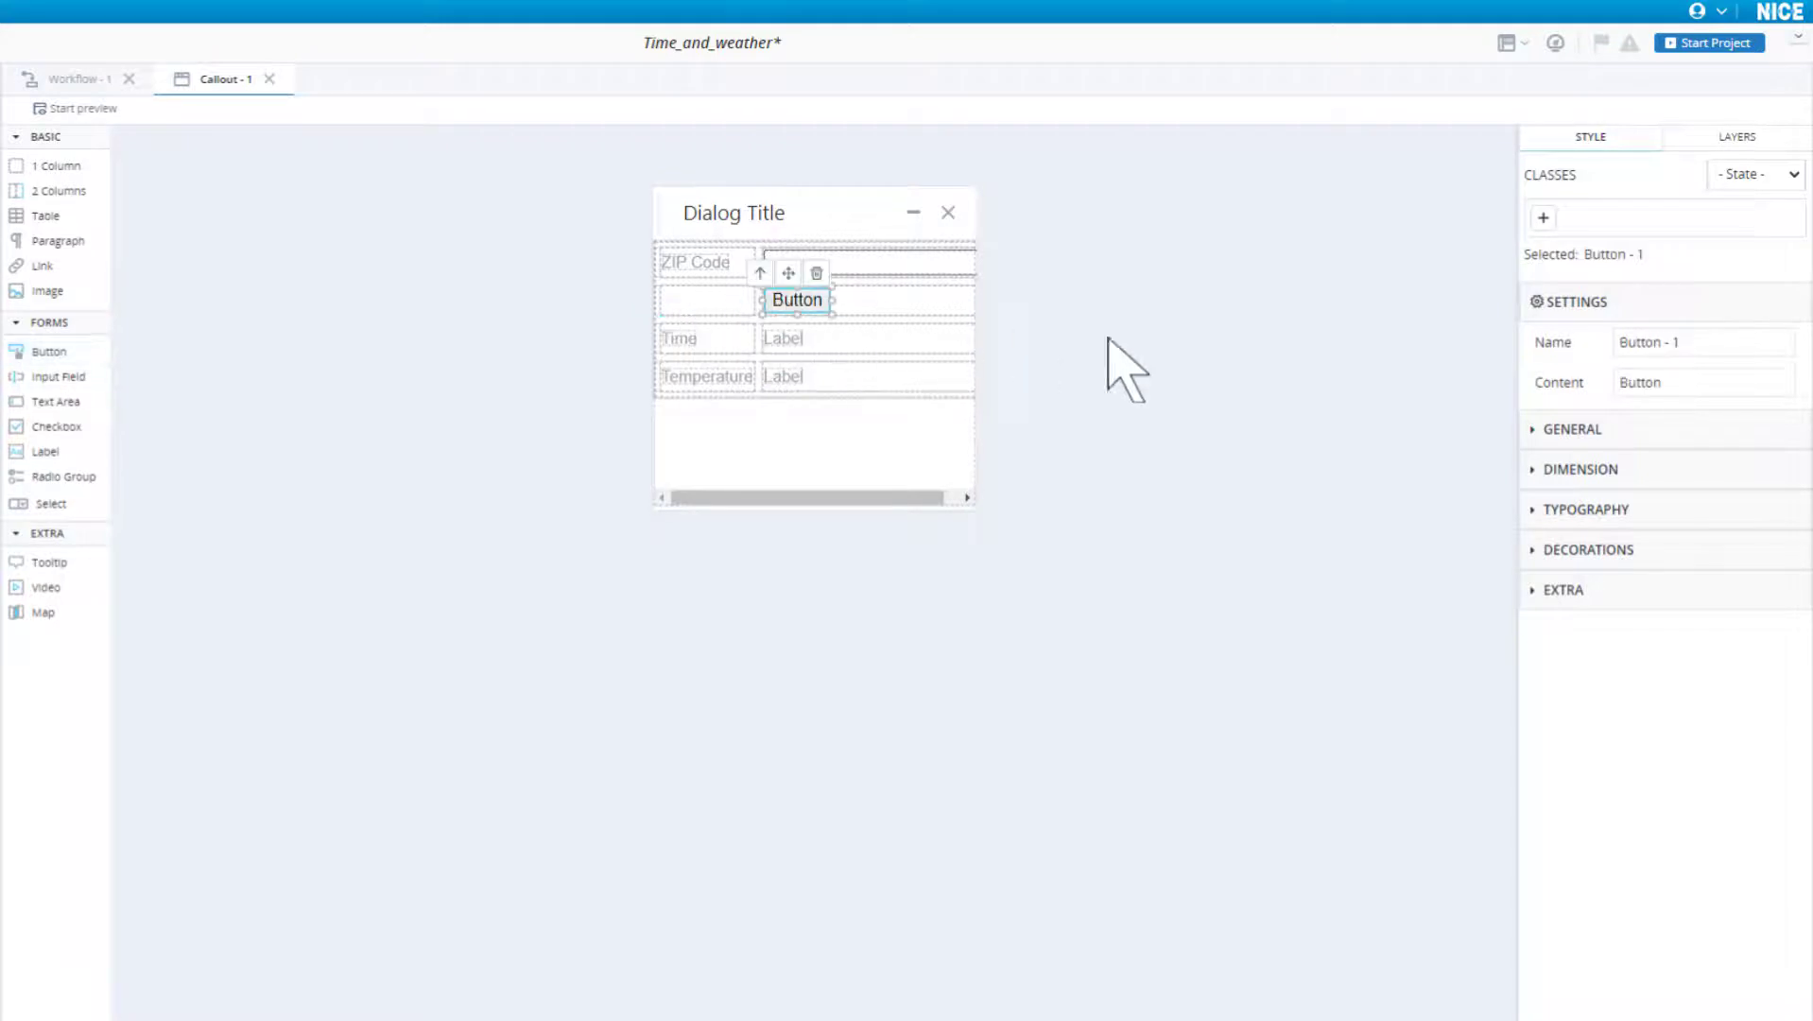
pyautogui.doubleClick(1643, 388)
pyautogui.write('Go')
pyautogui.press('Return')
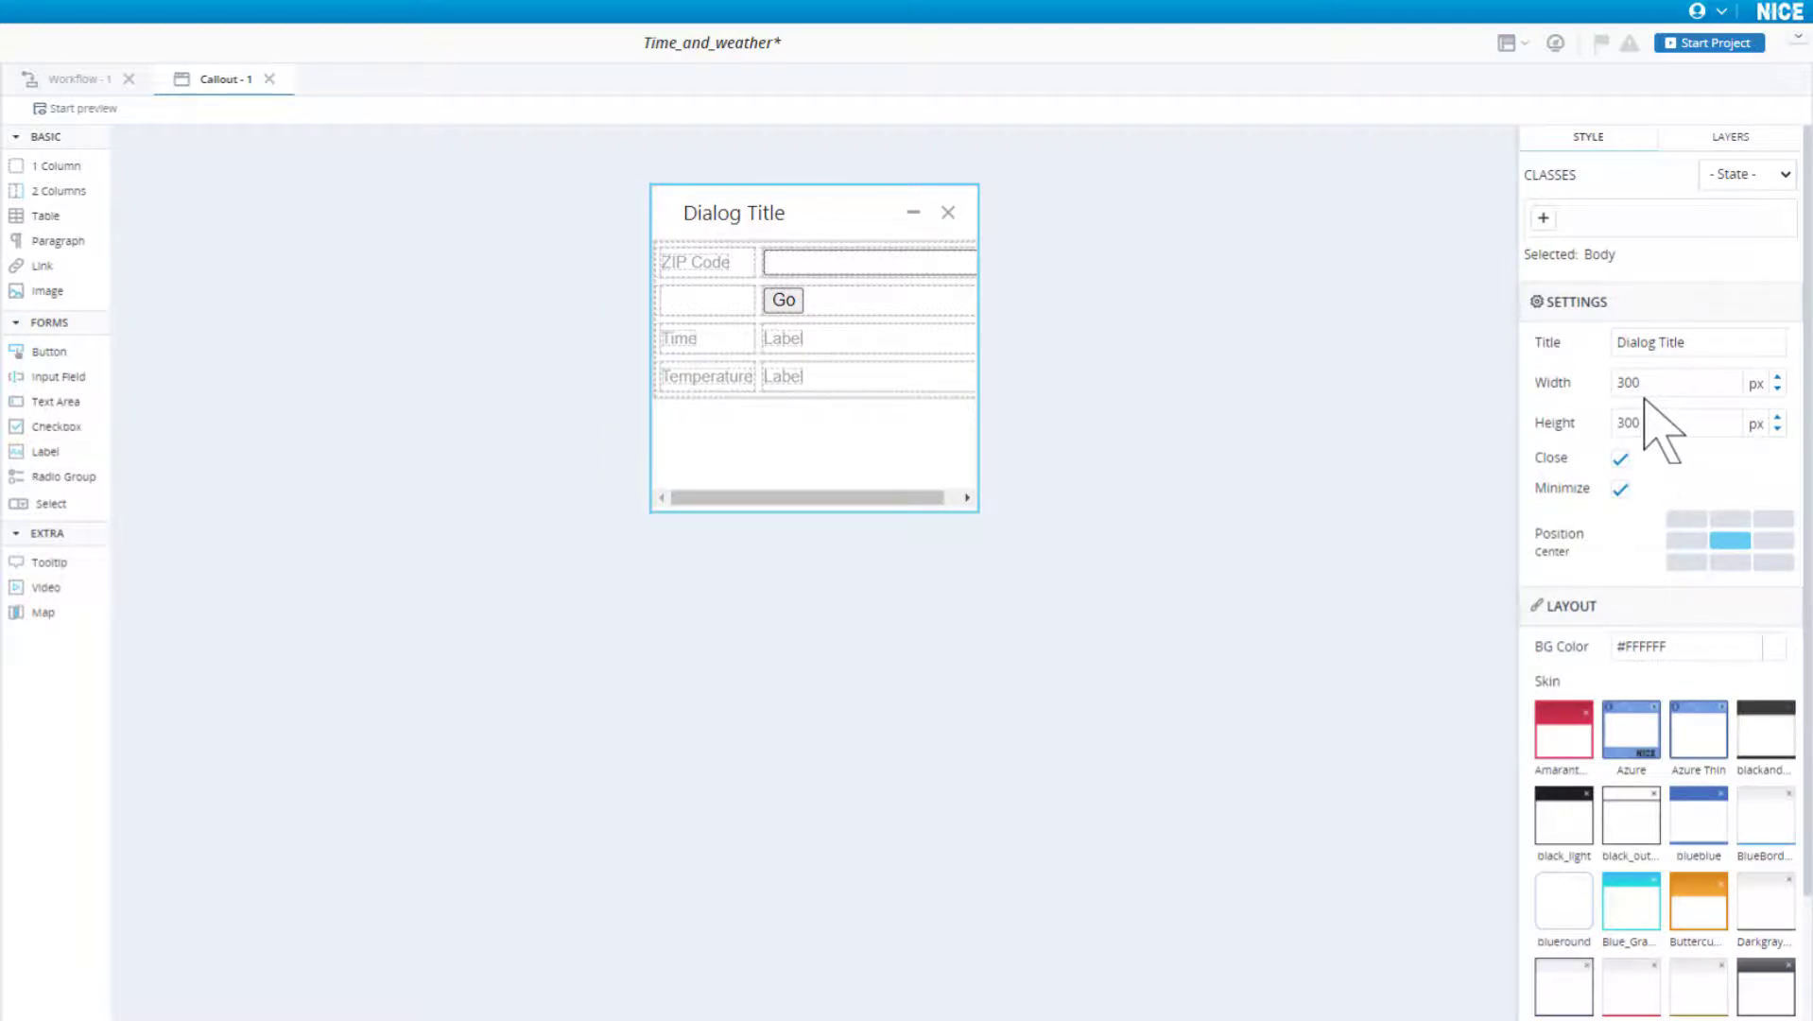
# Step: Set the callout dialog's title to Time and Temp and save the project after previewing the dialog
pyautogui.click(1644, 343)
pyautogui.write('Time and Temp')
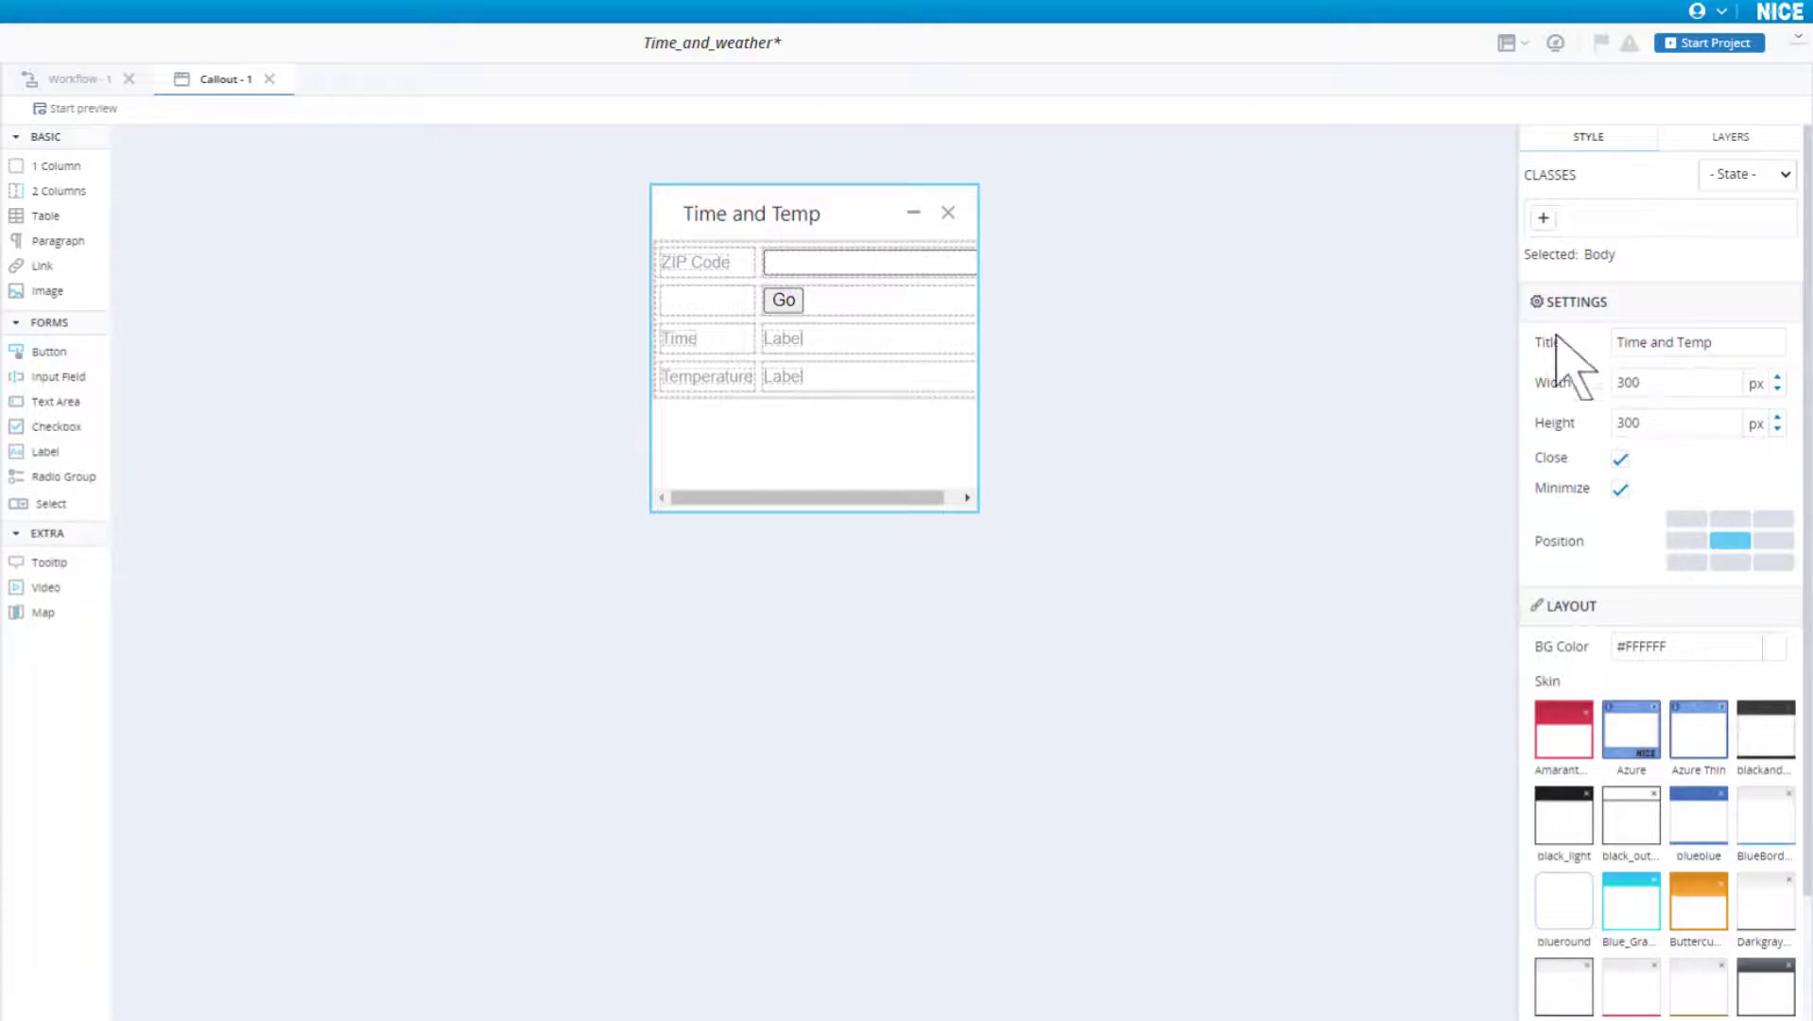
pyautogui.click(62, 109)
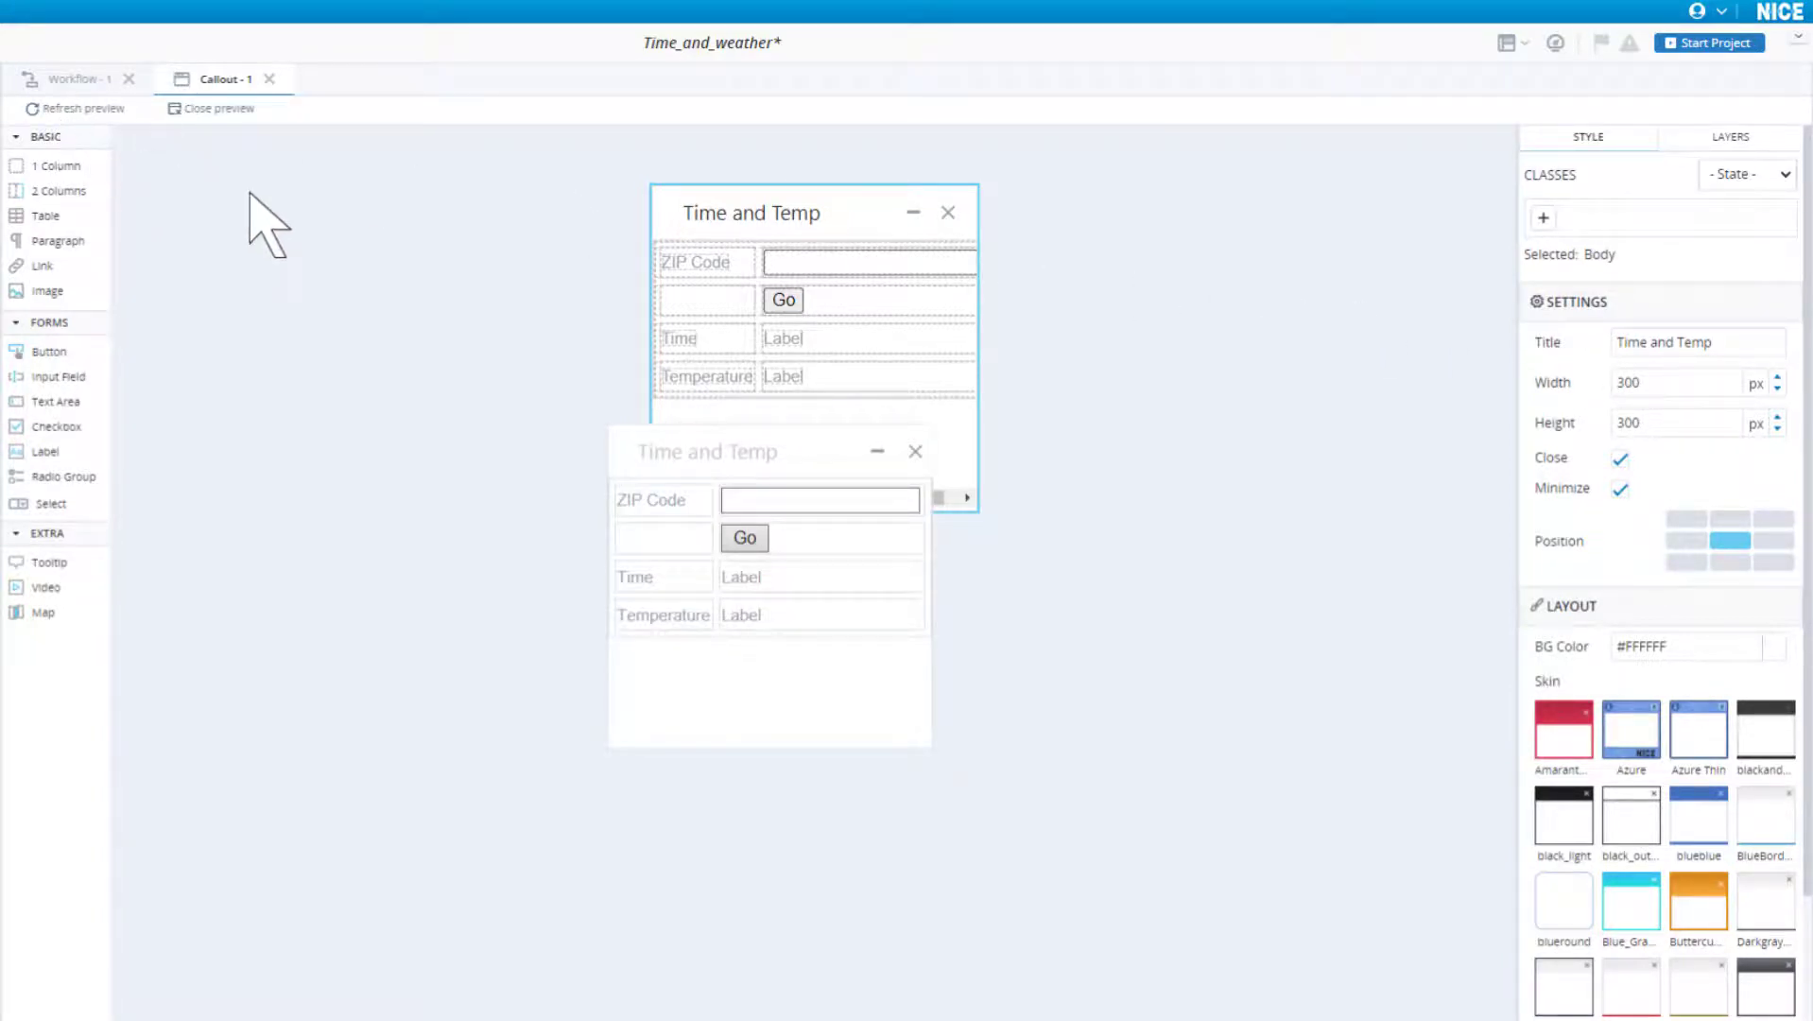
pyautogui.click(915, 451)
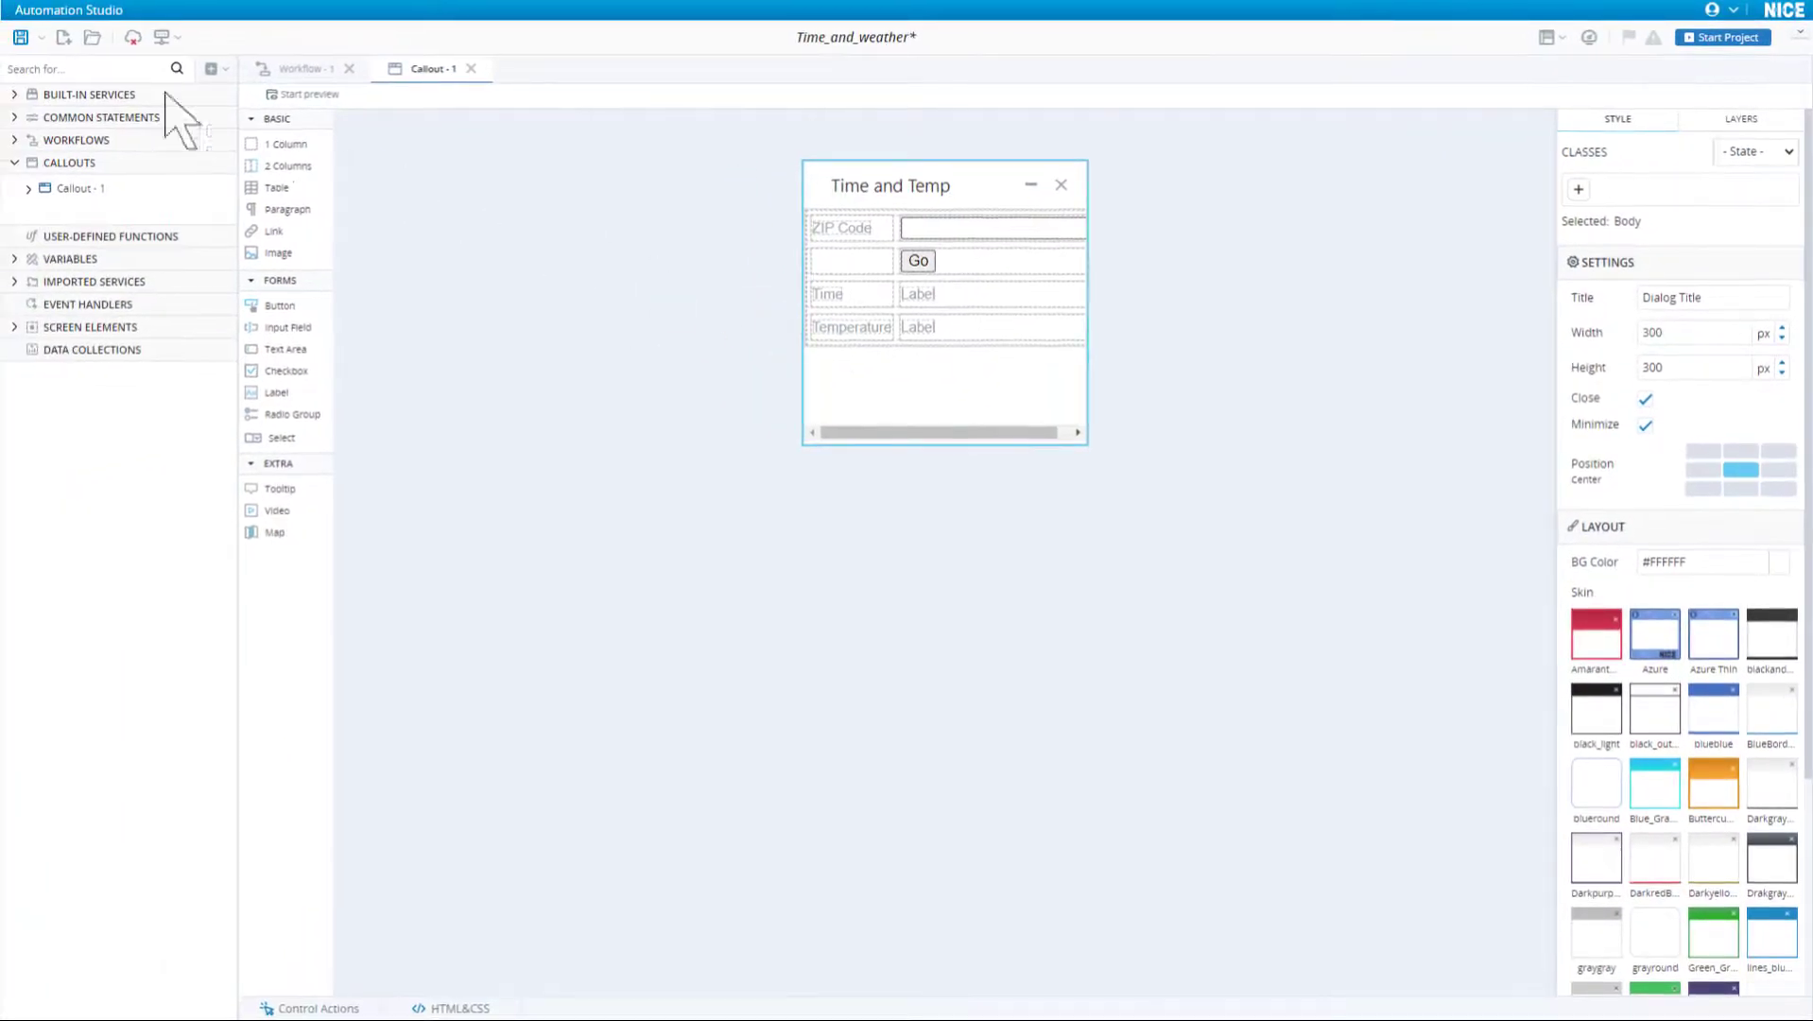
pyautogui.click(21, 39)
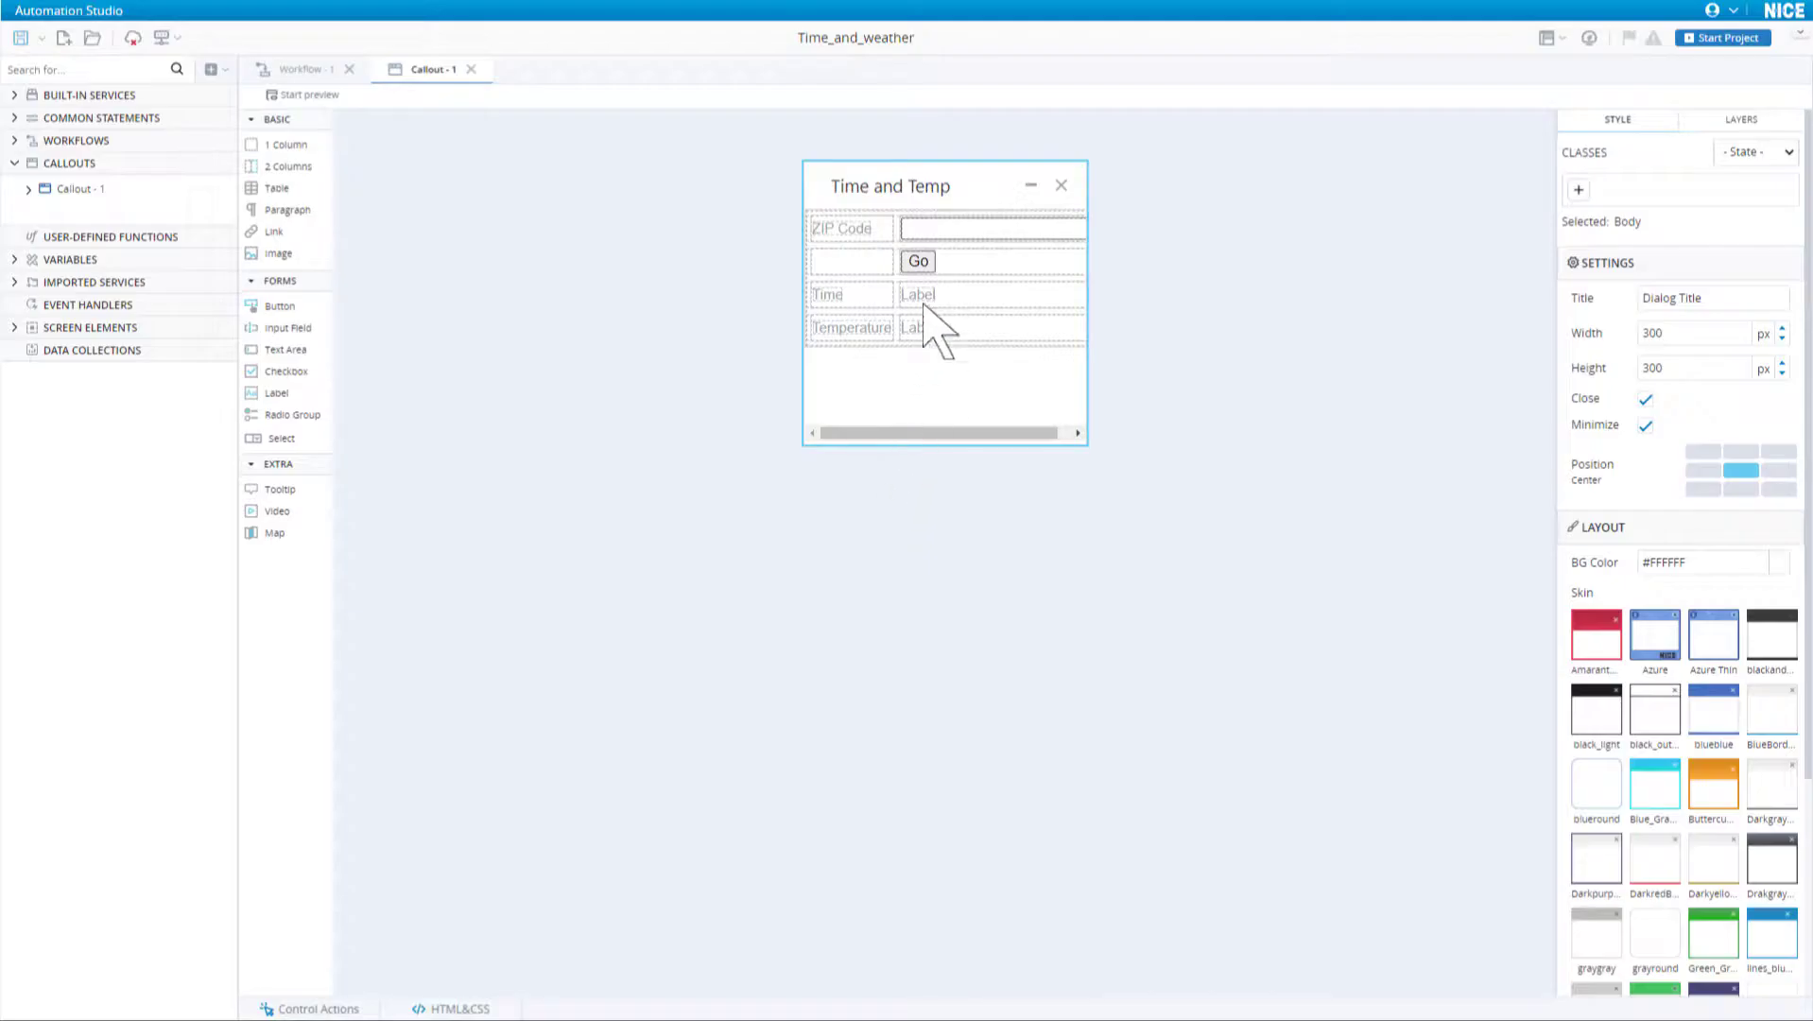
# Step: Add the Start function of Workflow - 1 to the Go button's onClick control actions
pyautogui.click(924, 262)
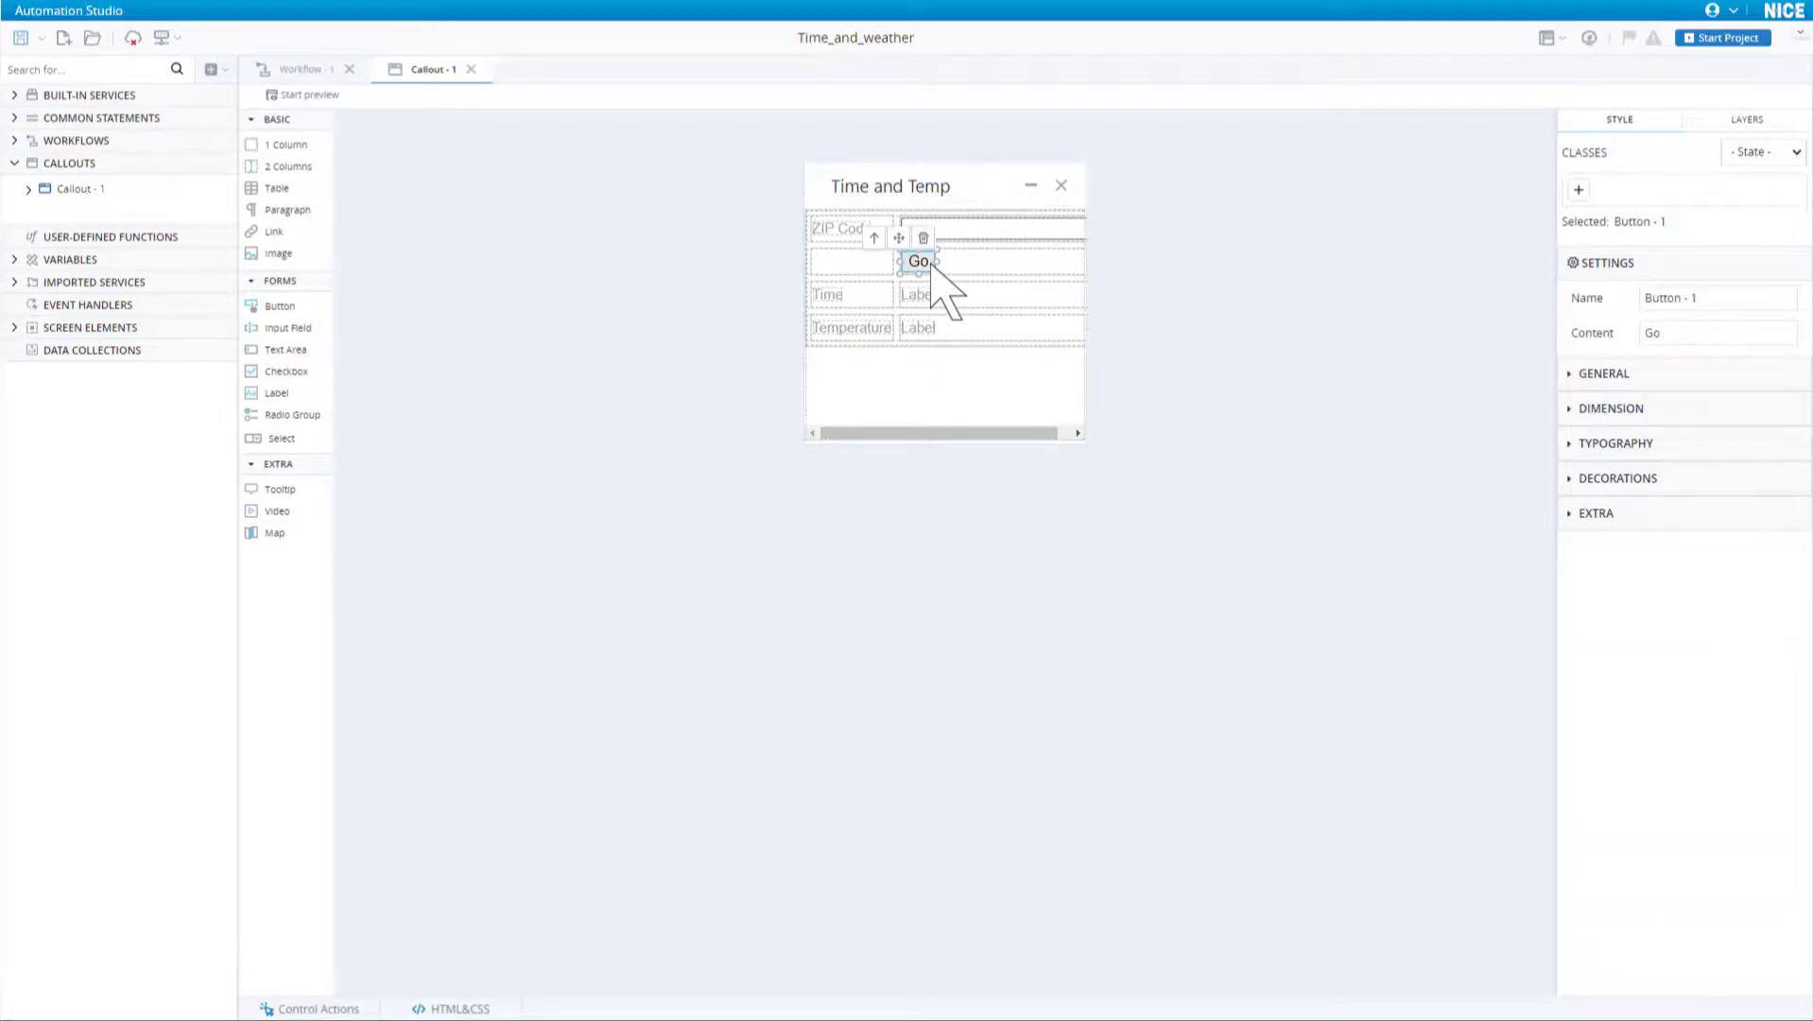
pyautogui.click(368, 1010)
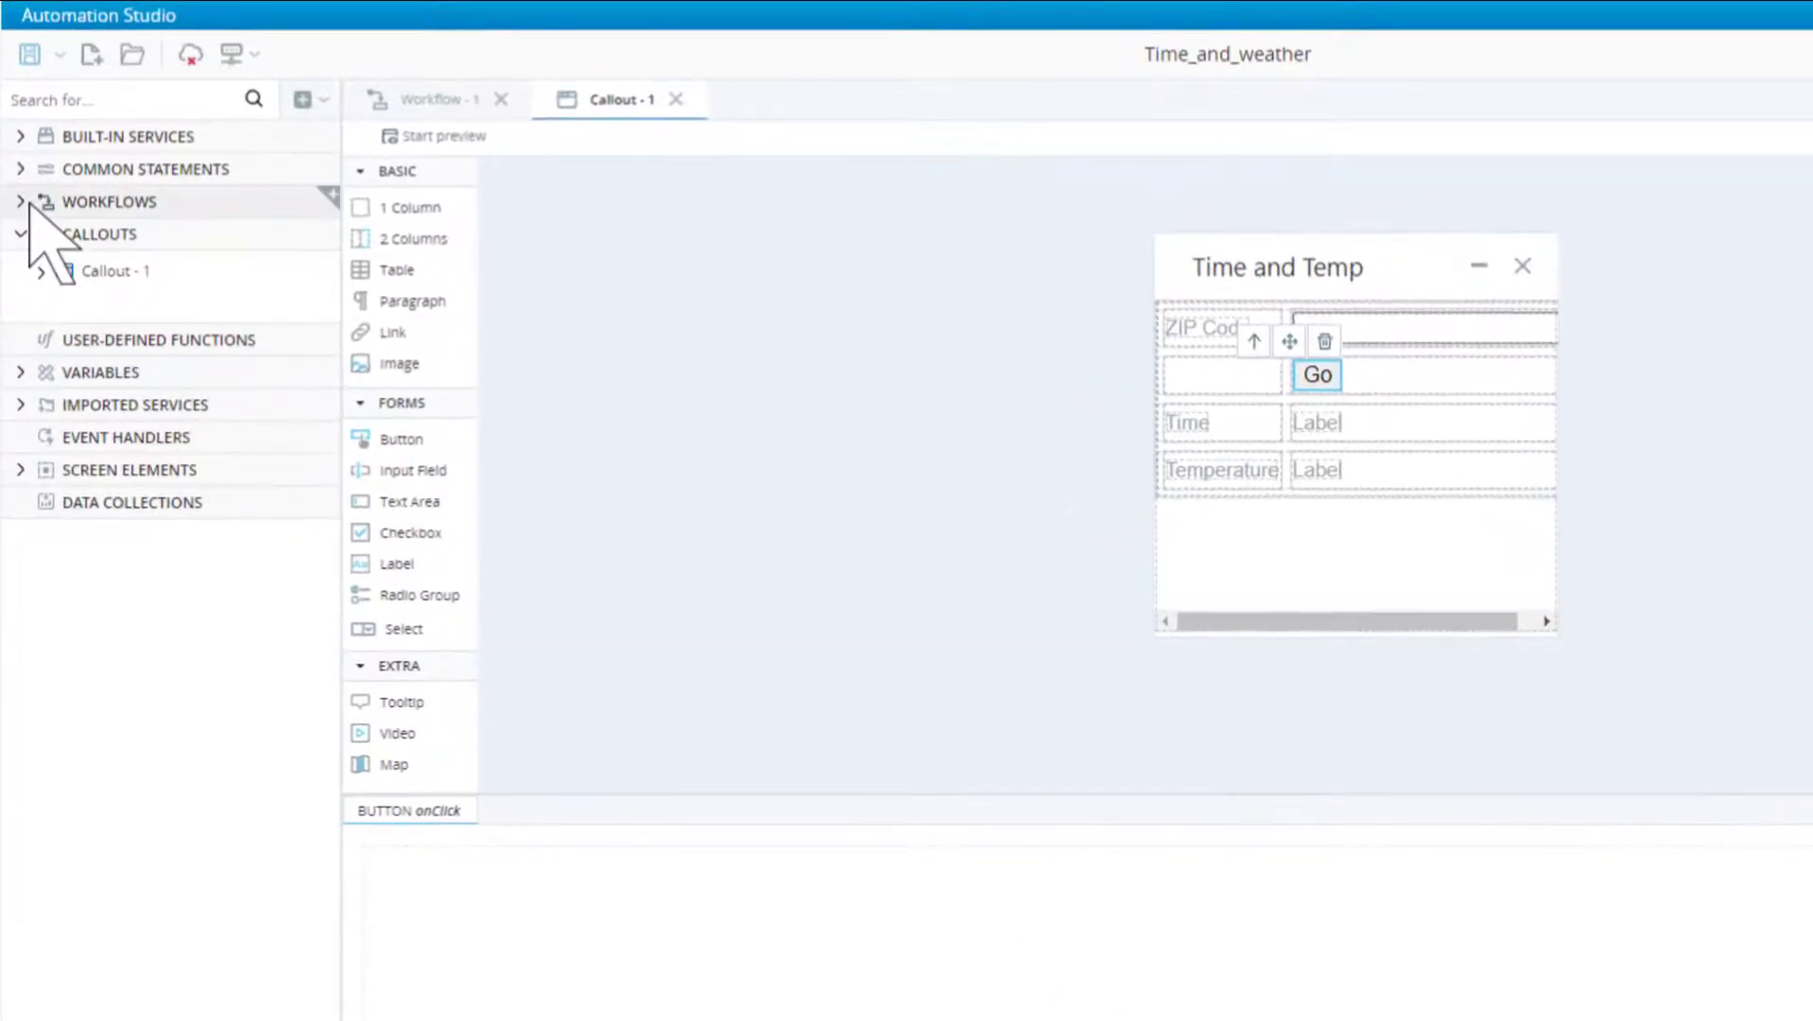
pyautogui.click(26, 202)
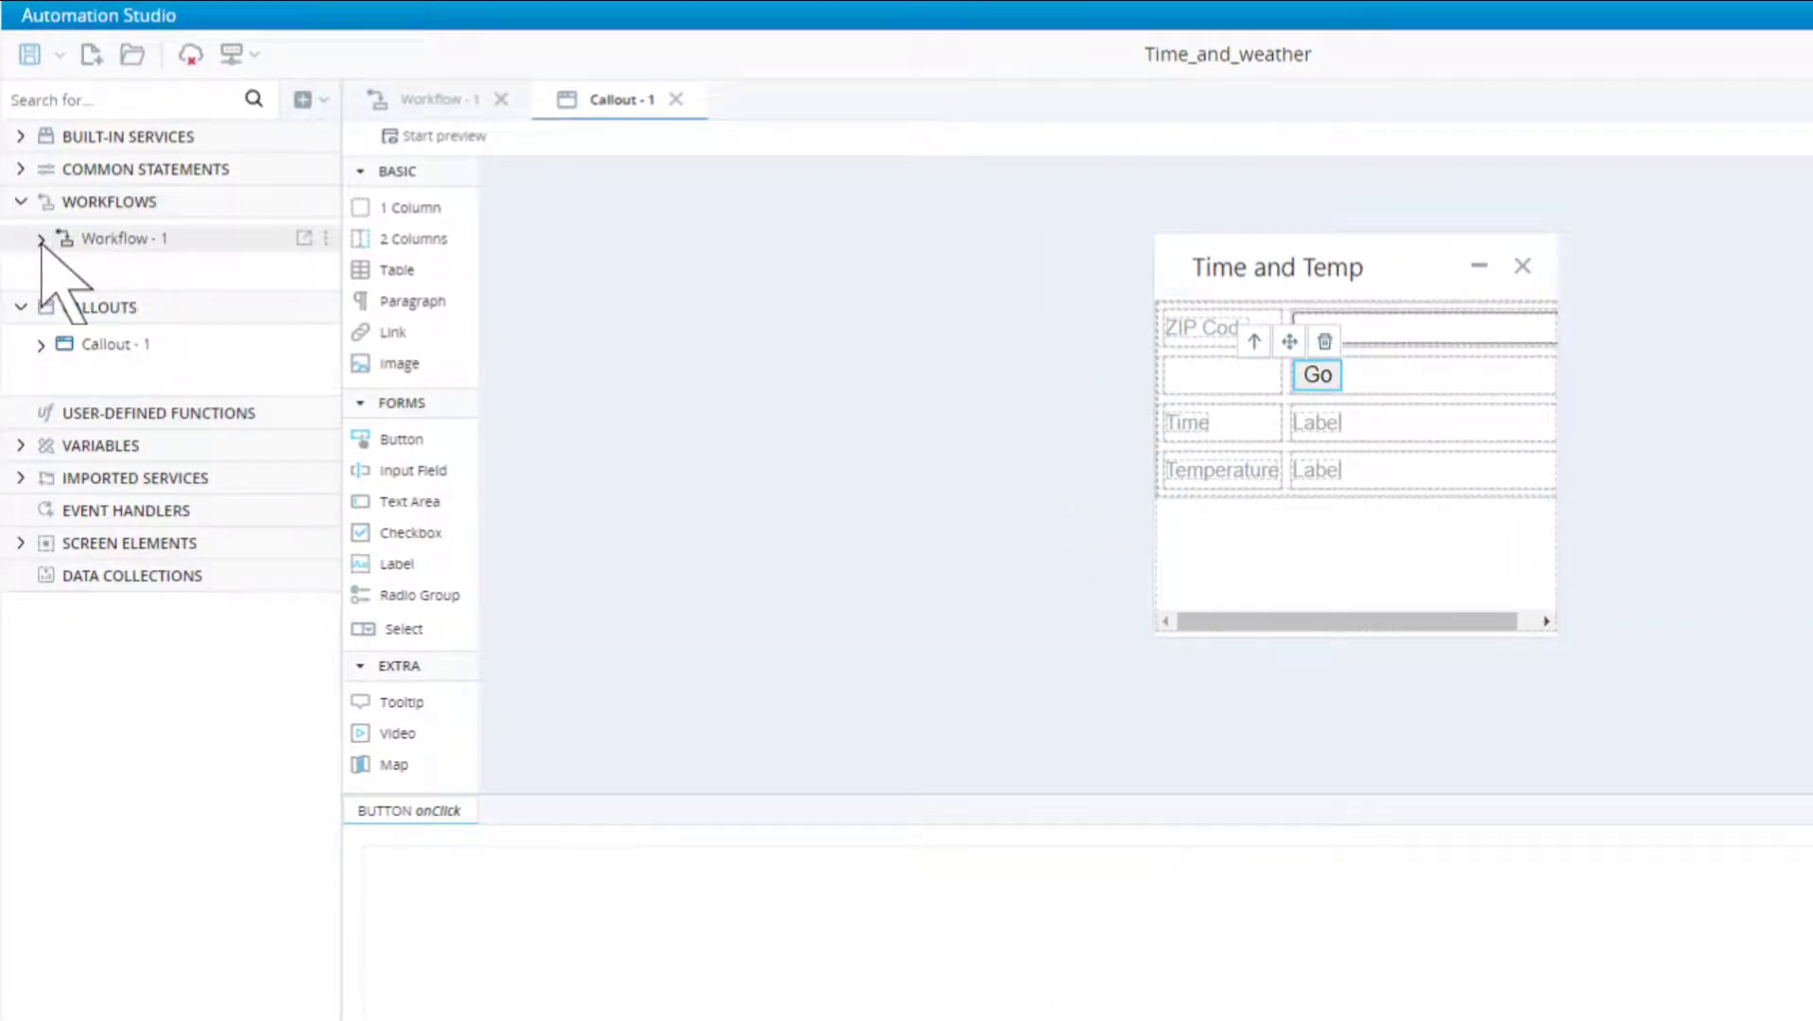
pyautogui.click(40, 239)
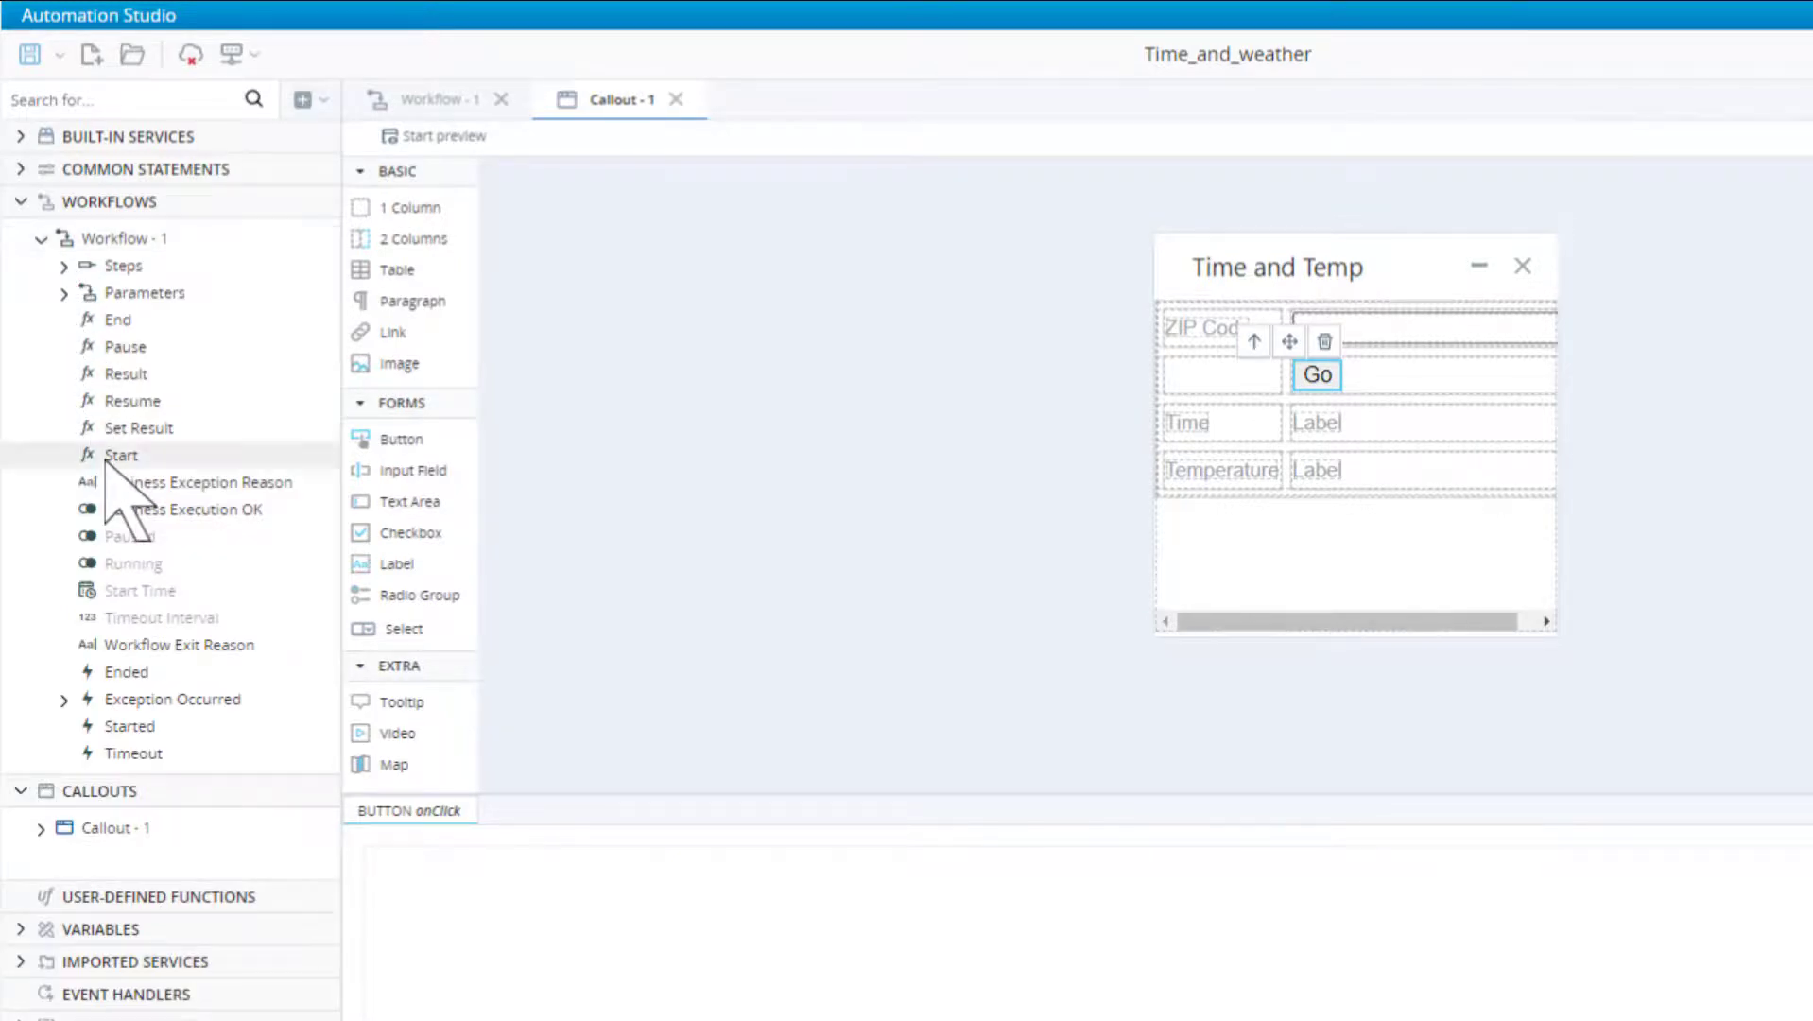
pyautogui.moveTo(105, 460); pyautogui.dragTo(445, 850)
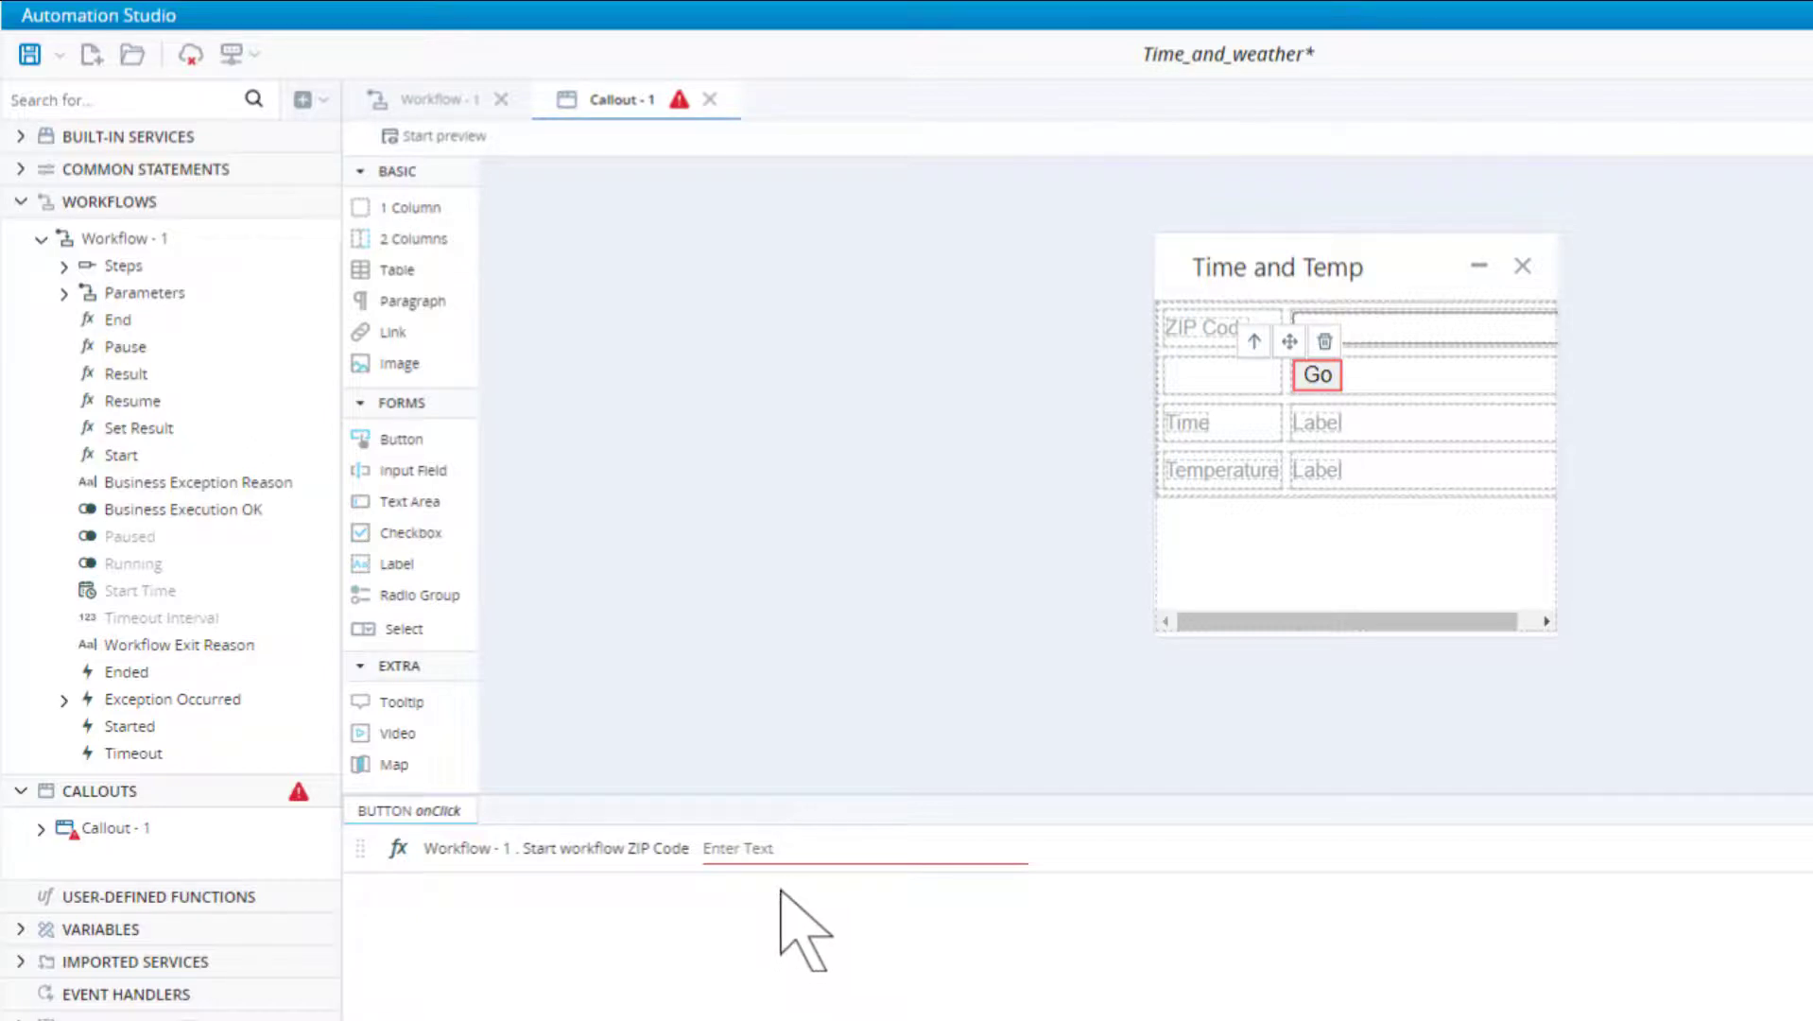
# Step: Set the start action's ZIP Code parameter to the Value of Callout - 1's IN_ZIP field and save the project
pyautogui.click(789, 852)
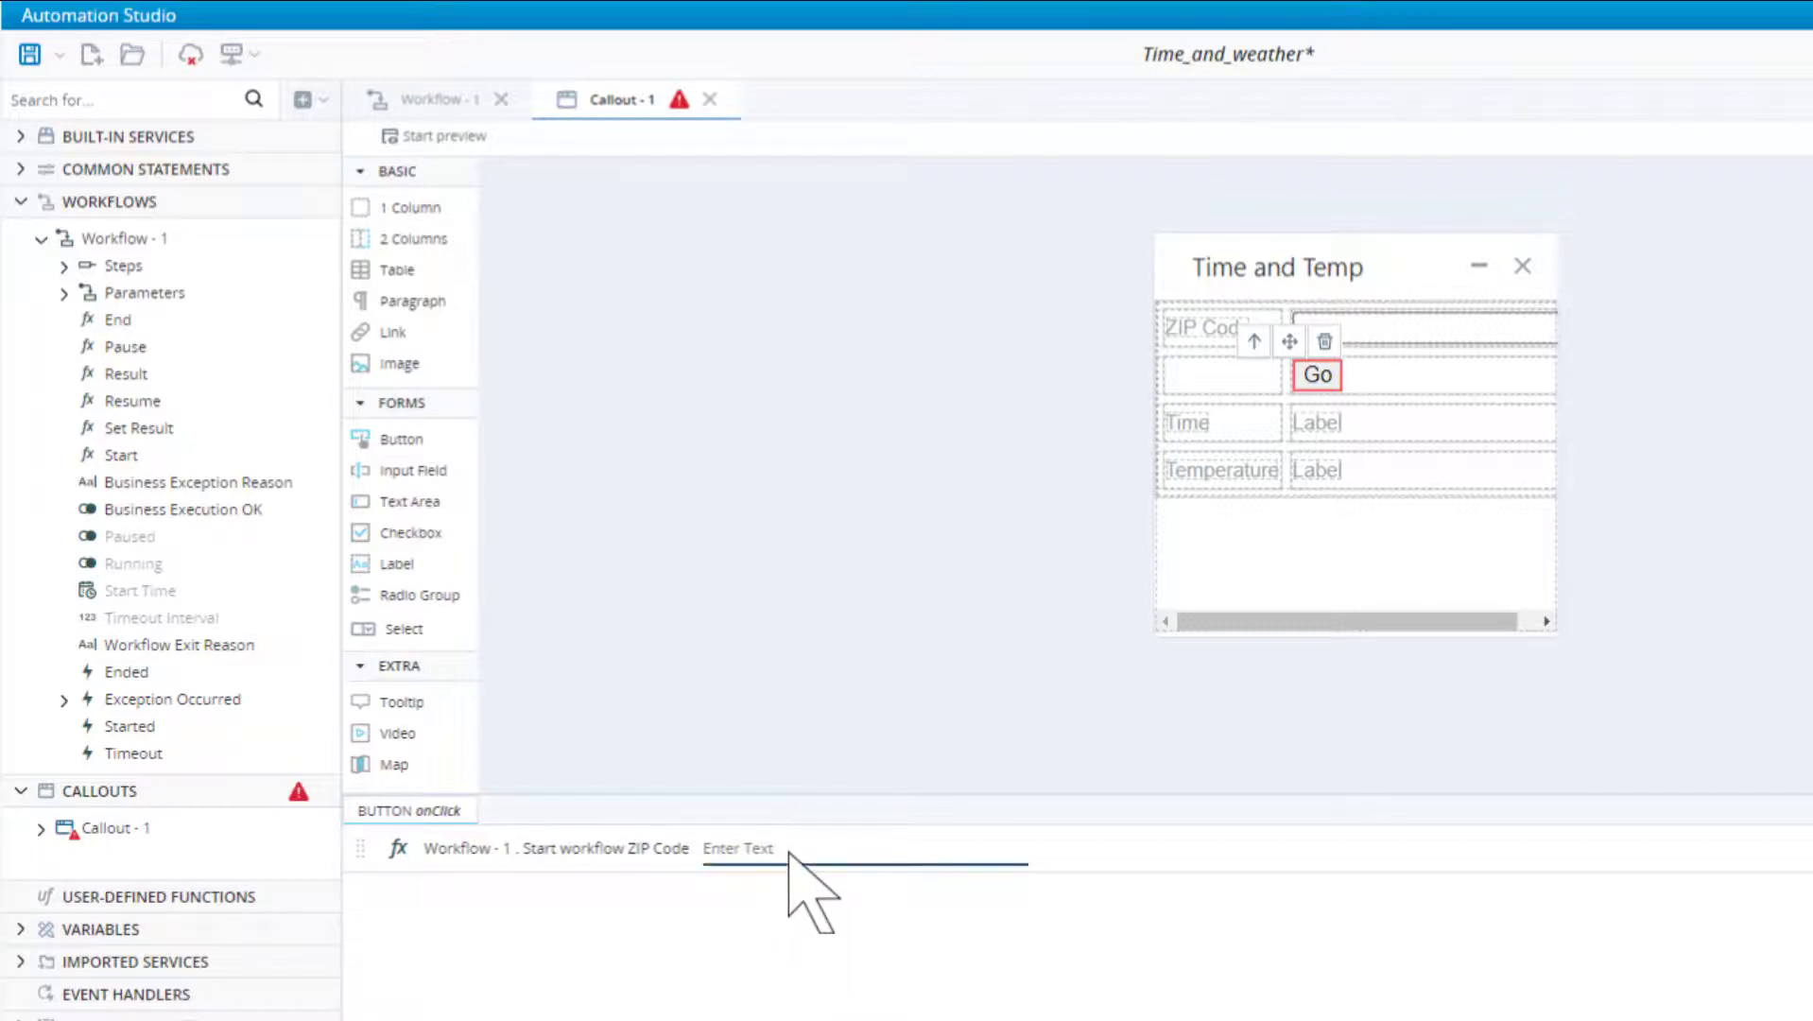
pyautogui.click(1013, 851)
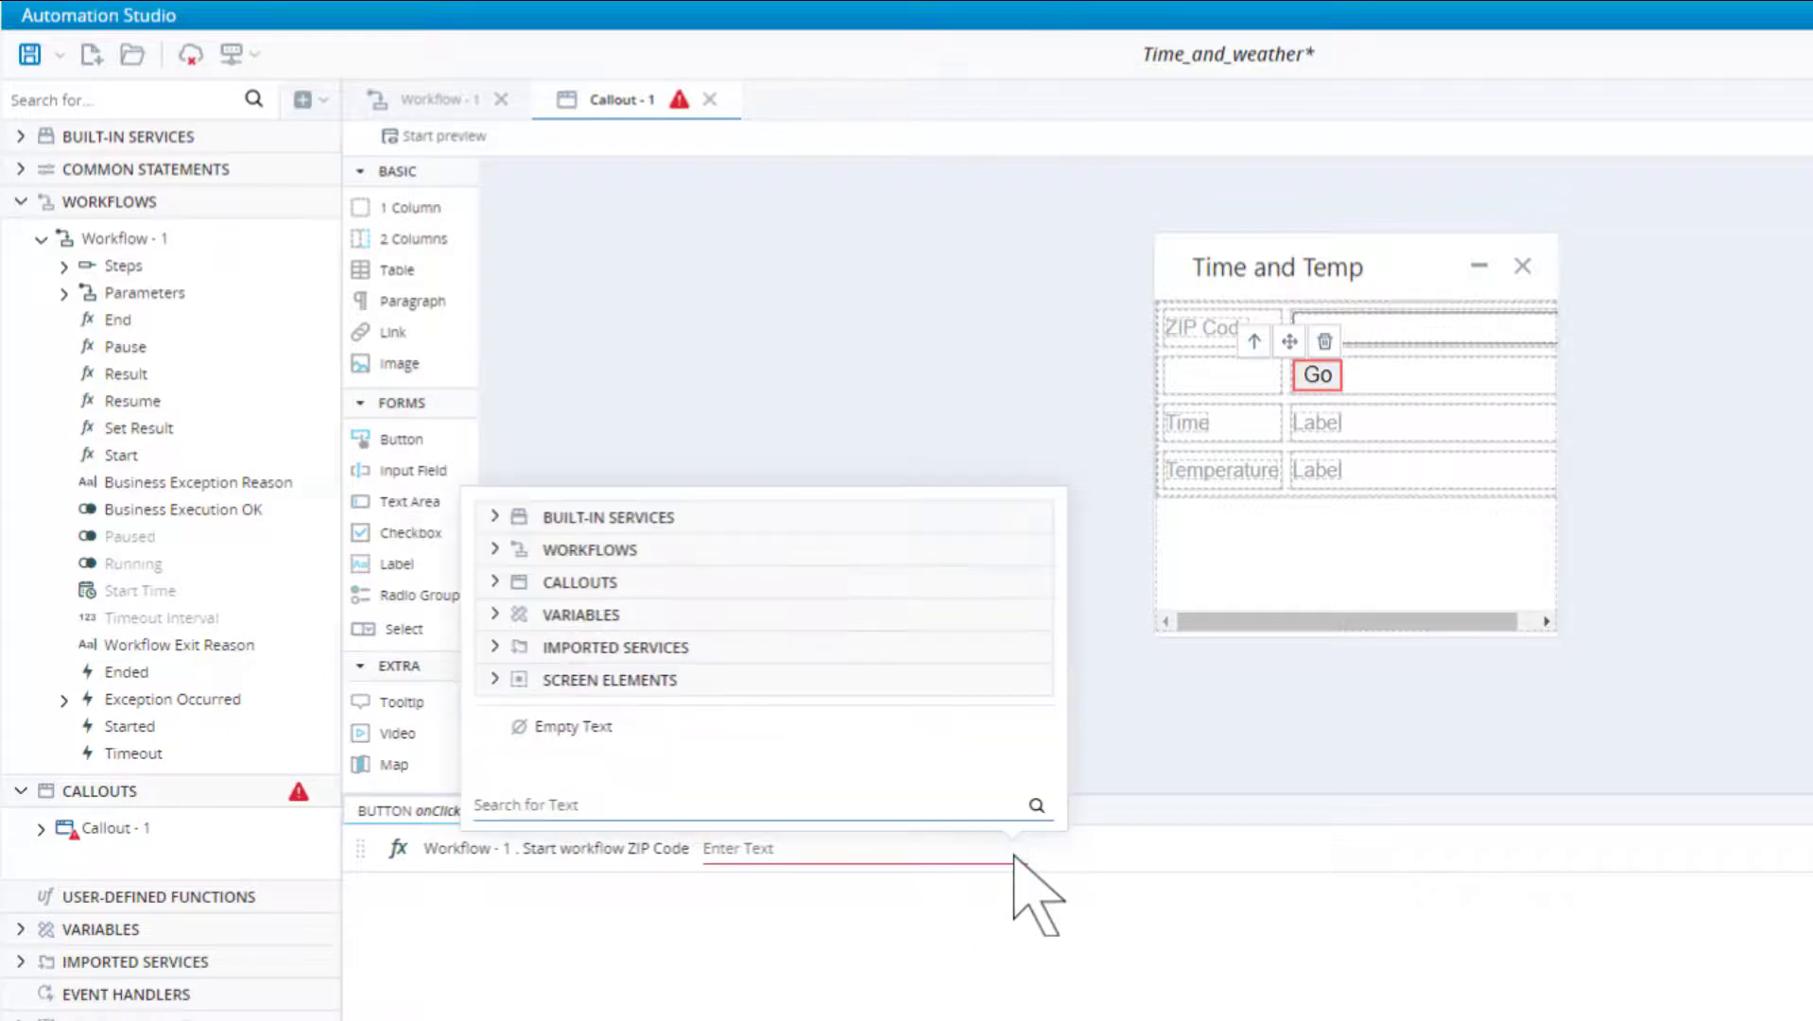
pyautogui.click(494, 580)
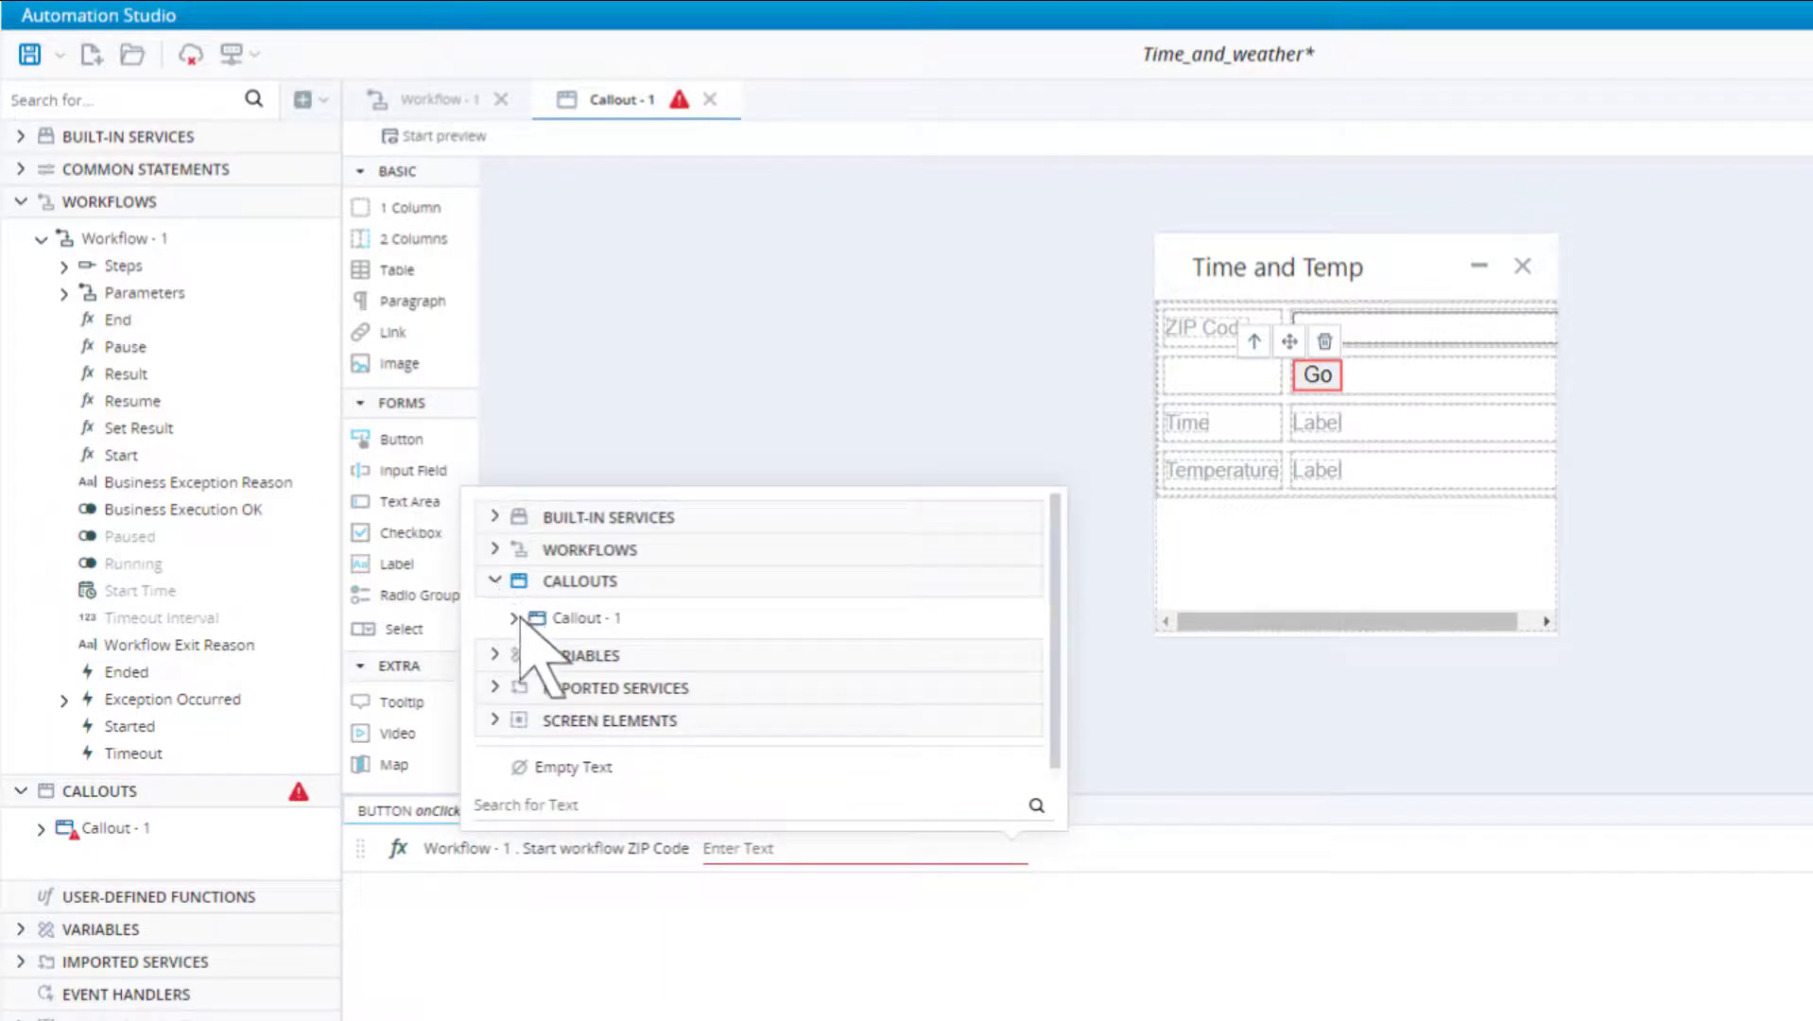
pyautogui.click(518, 619)
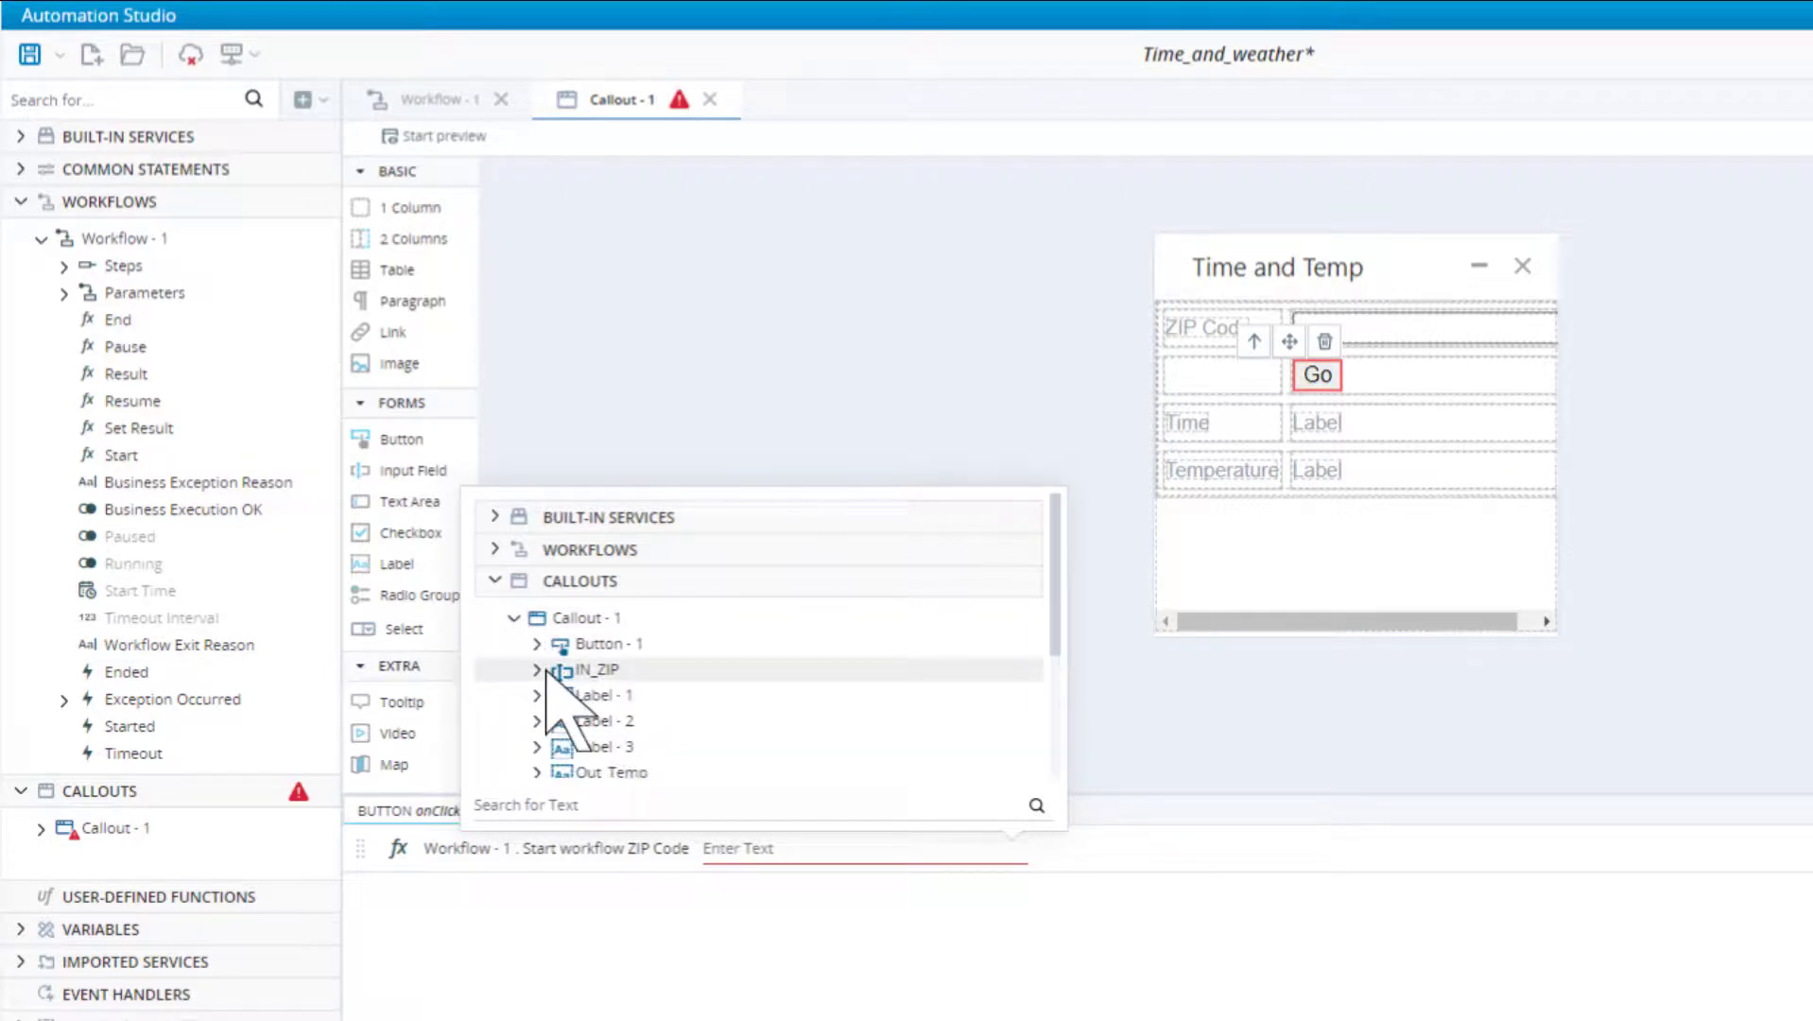
pyautogui.click(539, 669)
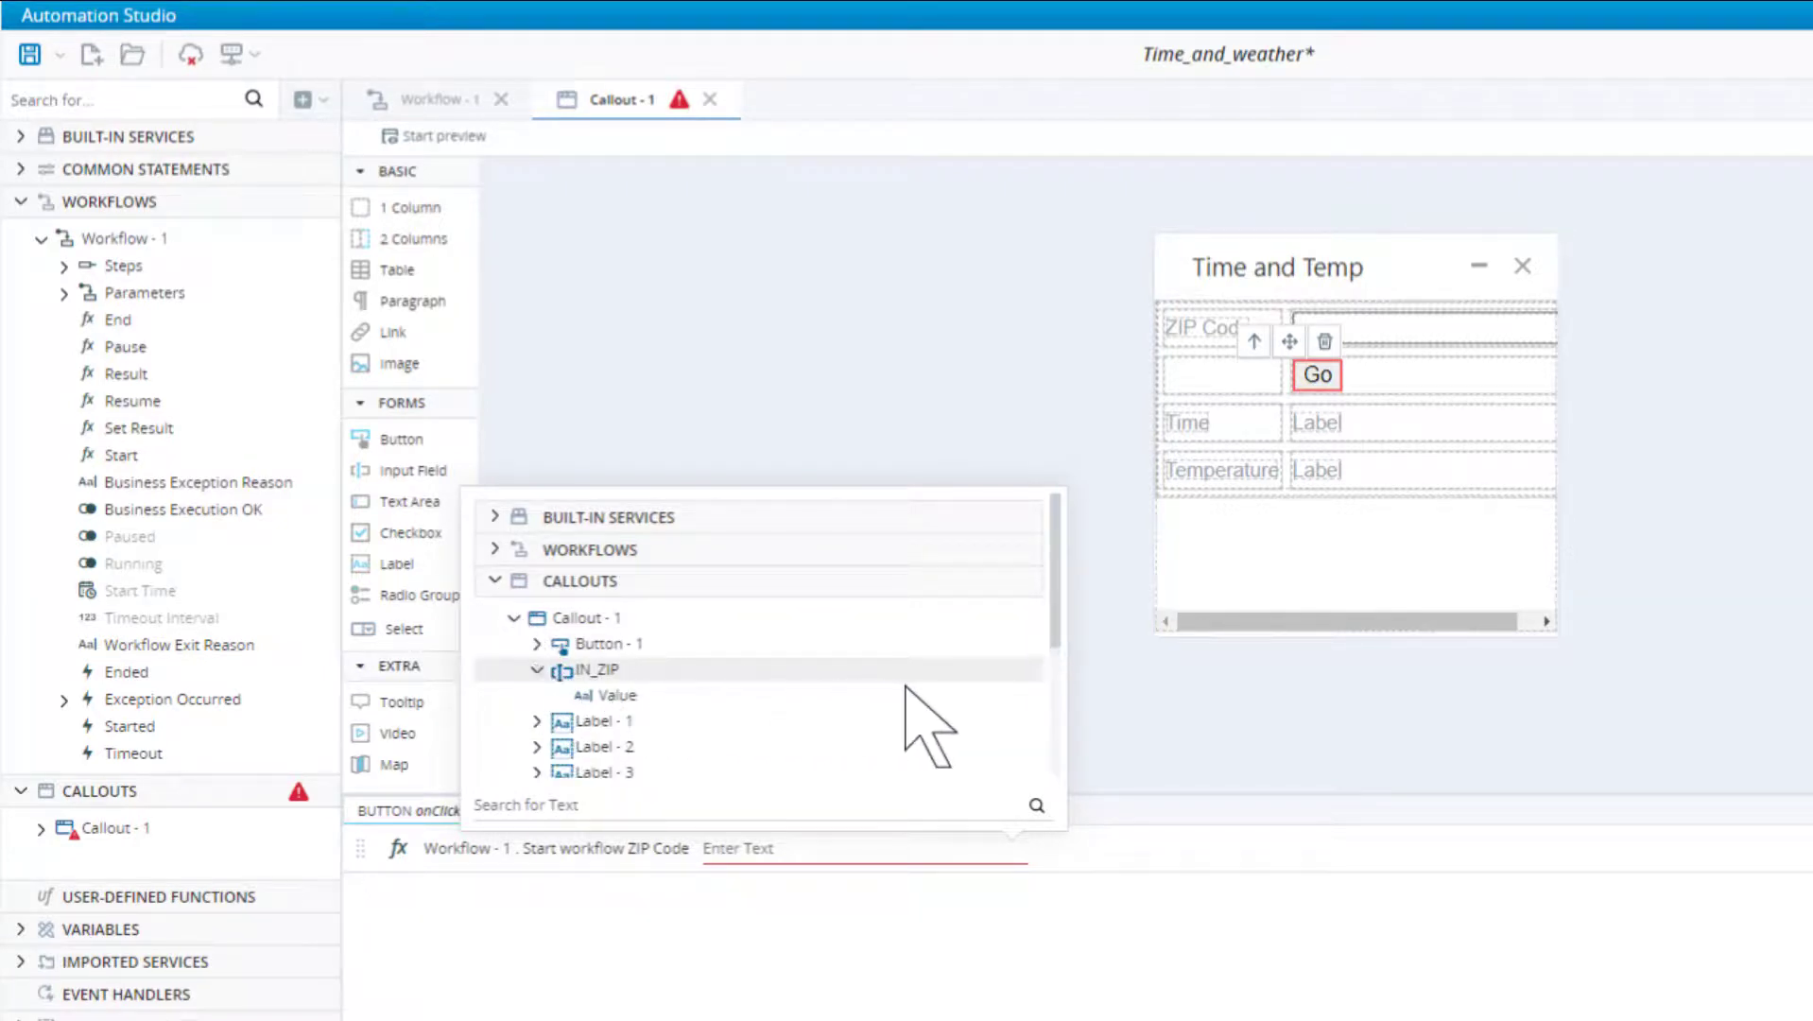
pyautogui.click(1006, 695)
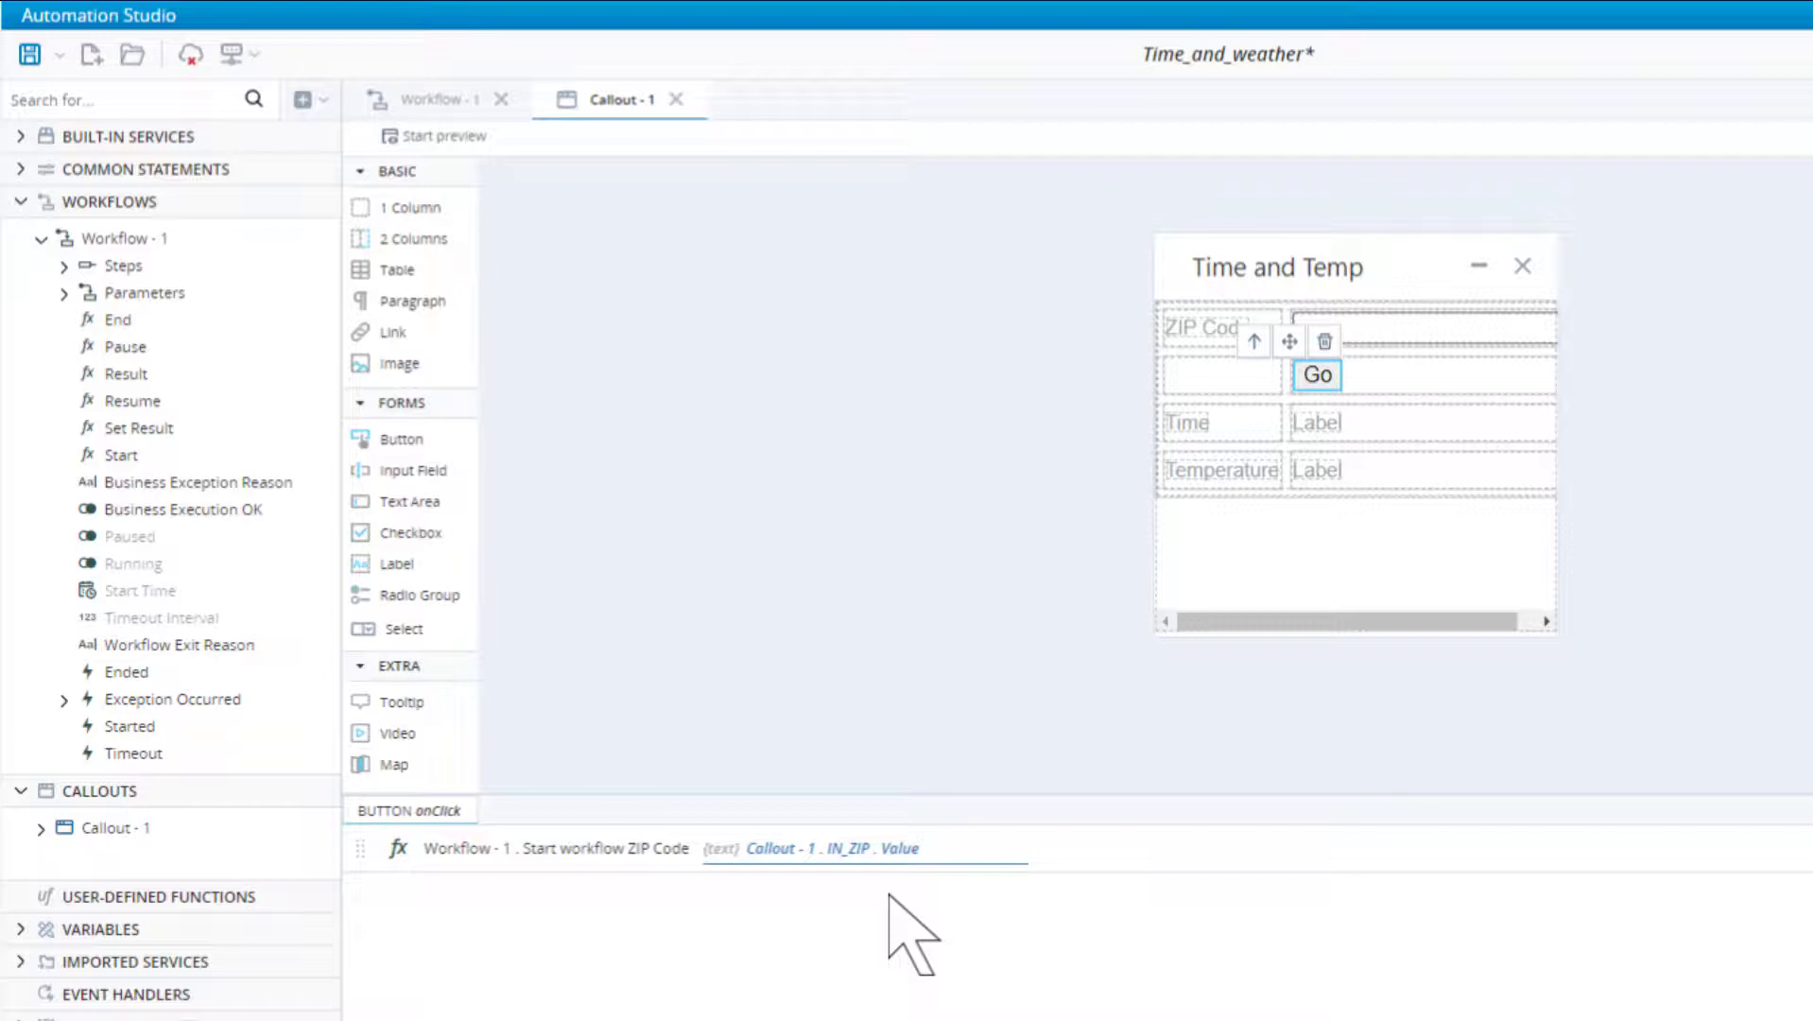
pyautogui.click(31, 54)
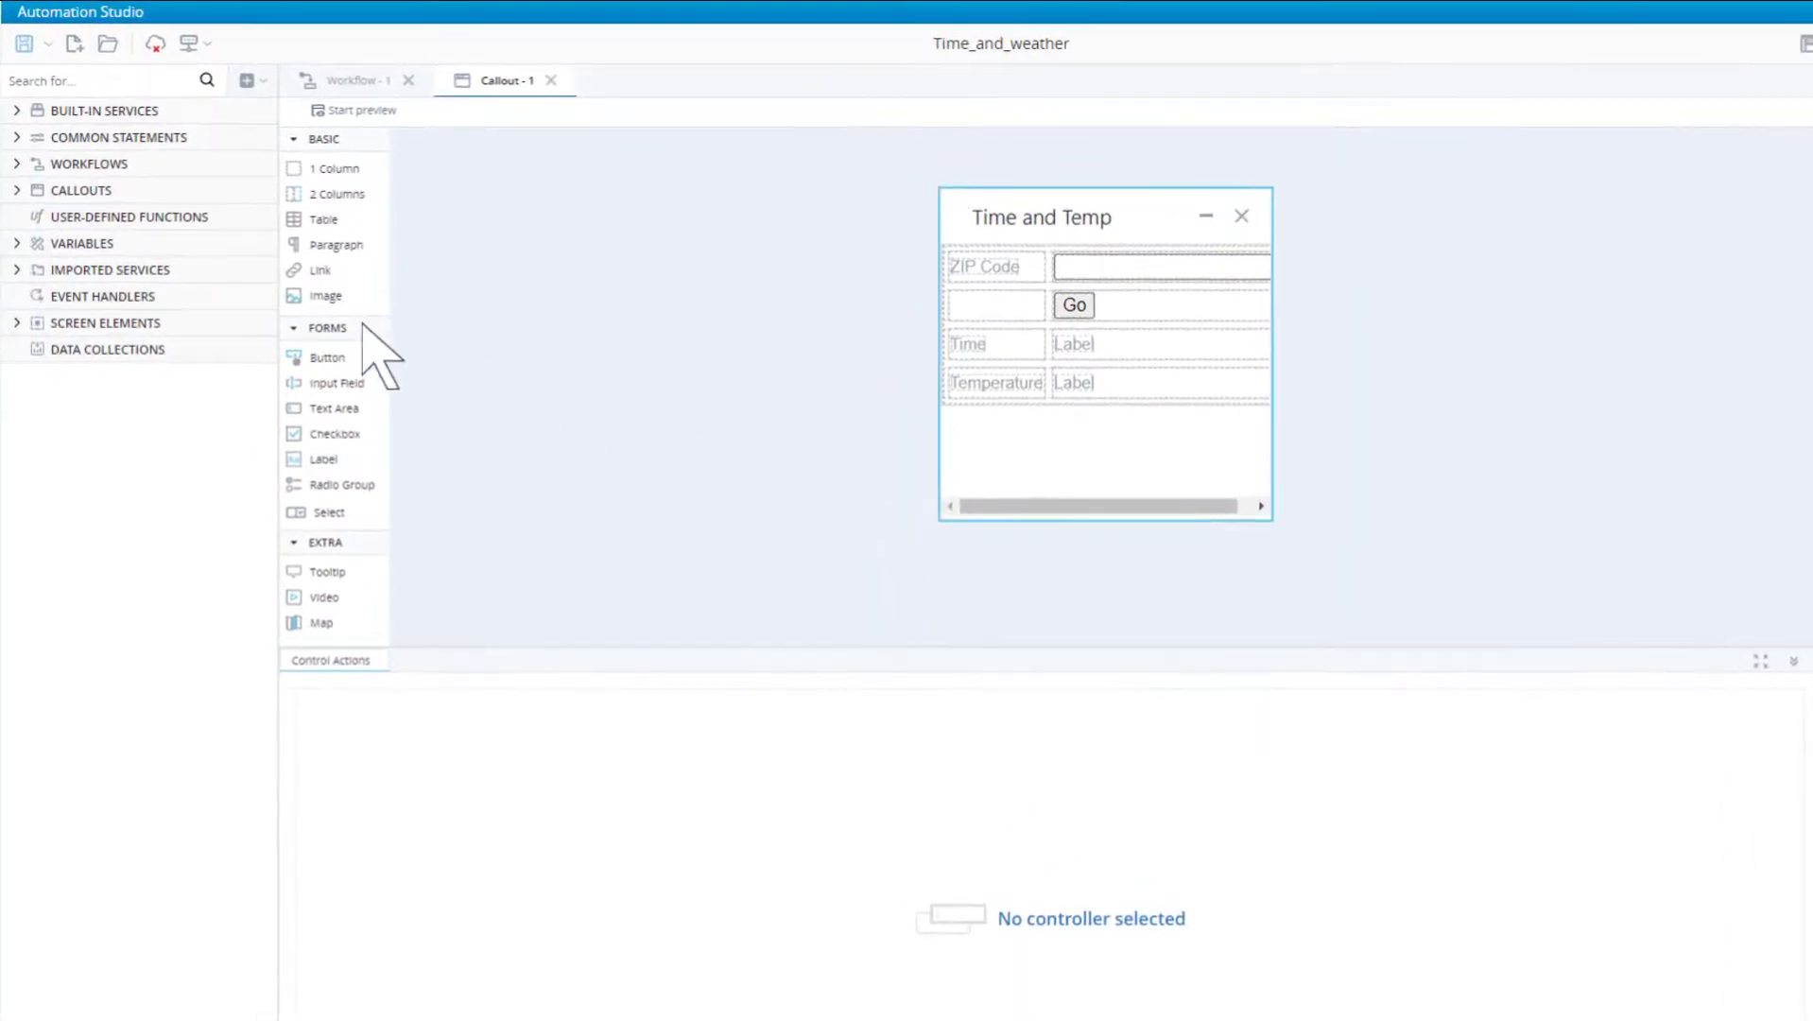
# Step: Create a new event handler and use the Administration event Project Loaded as its when condition
pyautogui.click(278, 294)
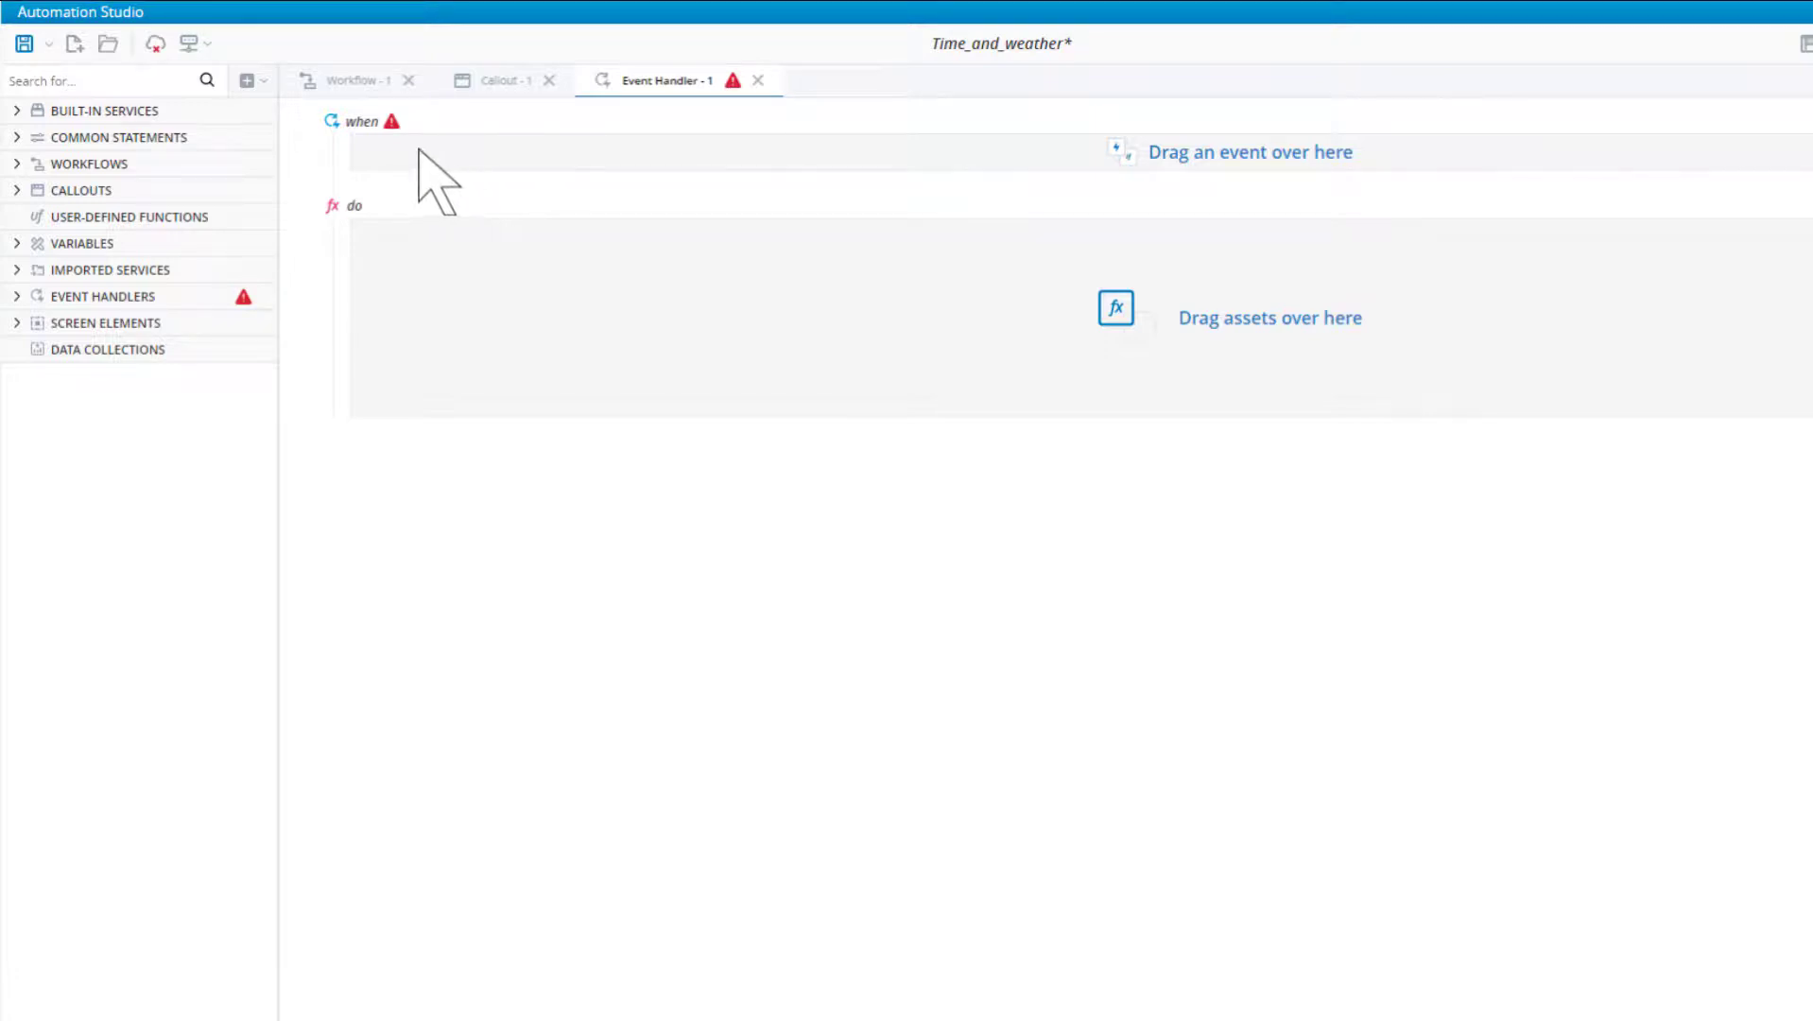
pyautogui.click(17, 112)
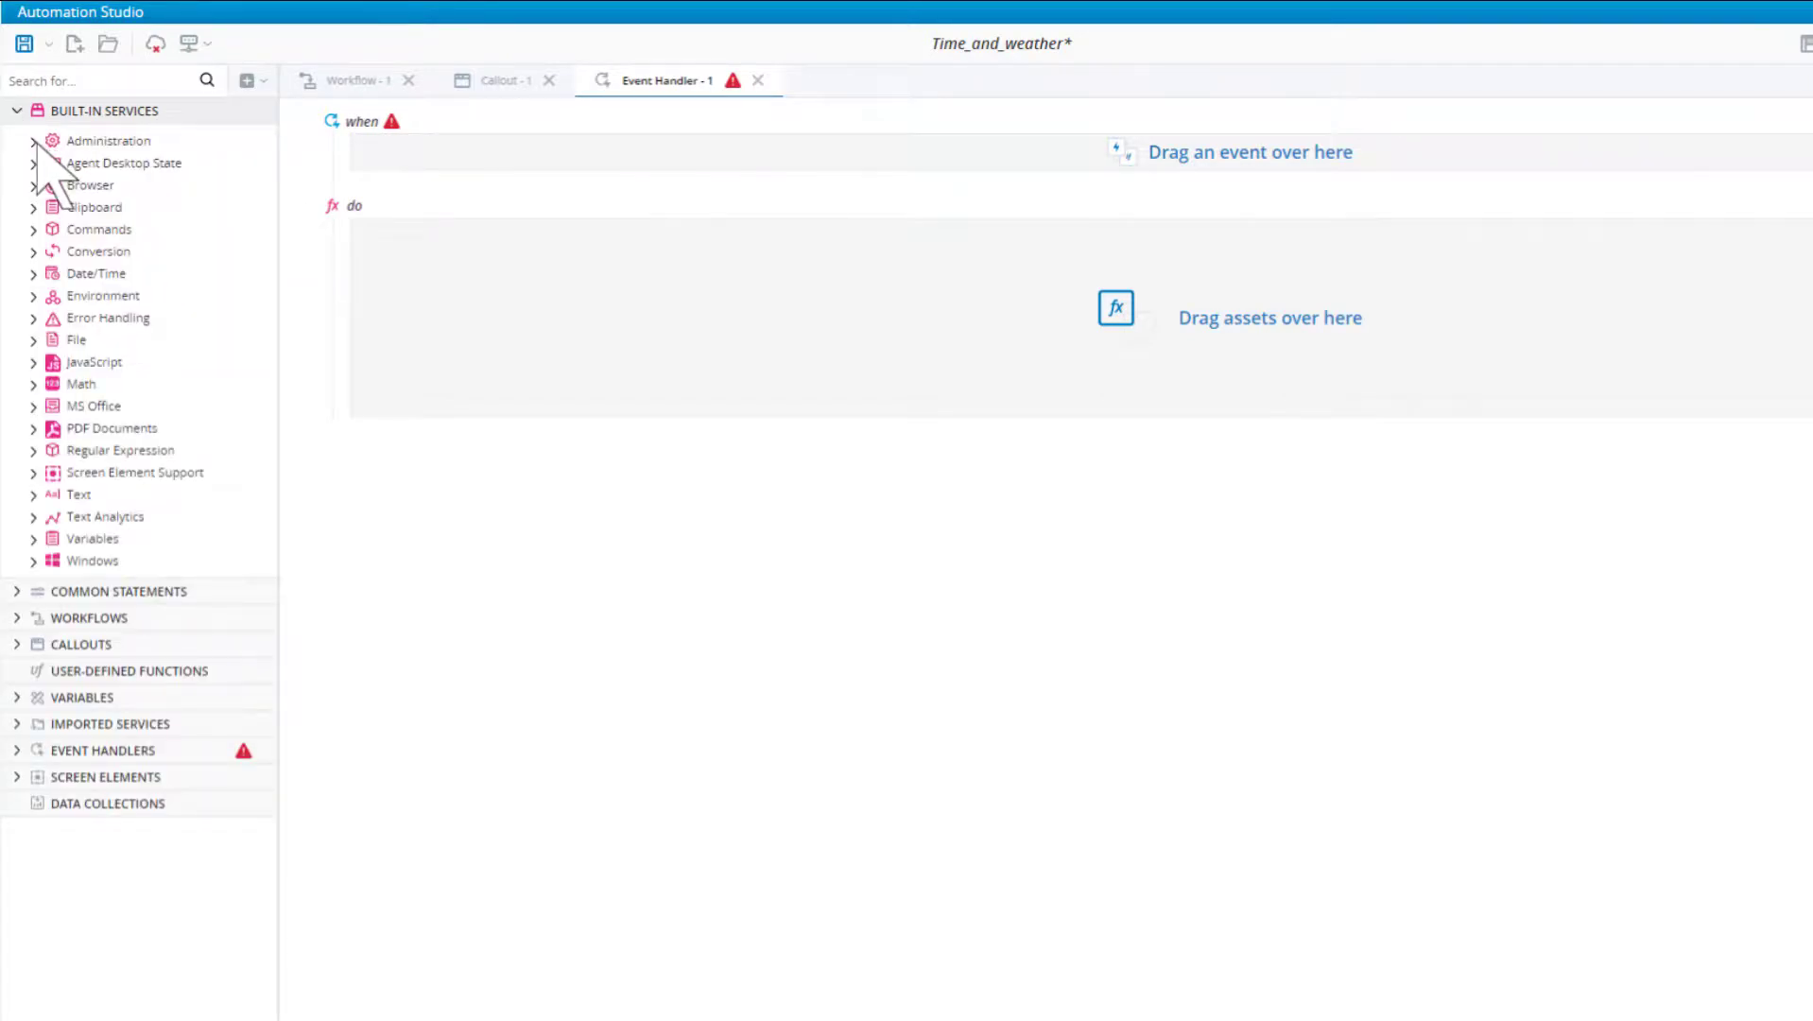
pyautogui.click(34, 141)
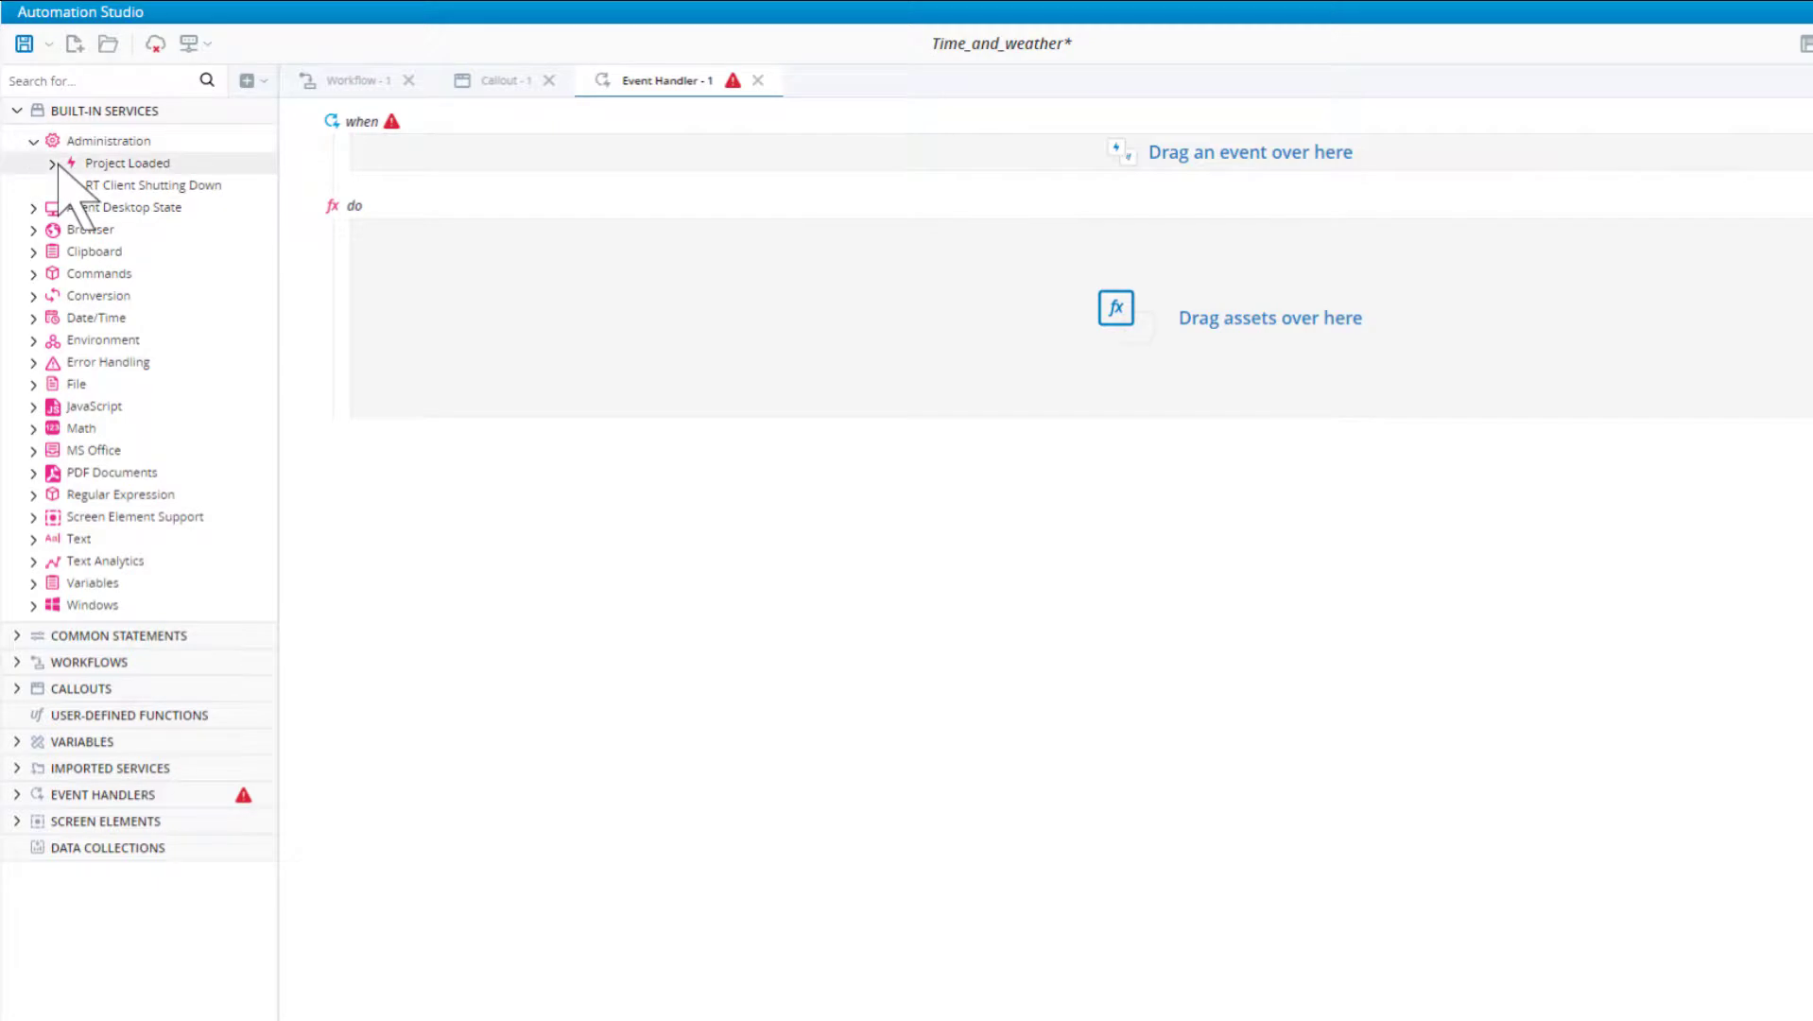
pyautogui.moveTo(58, 163); pyautogui.dragTo(377, 154)
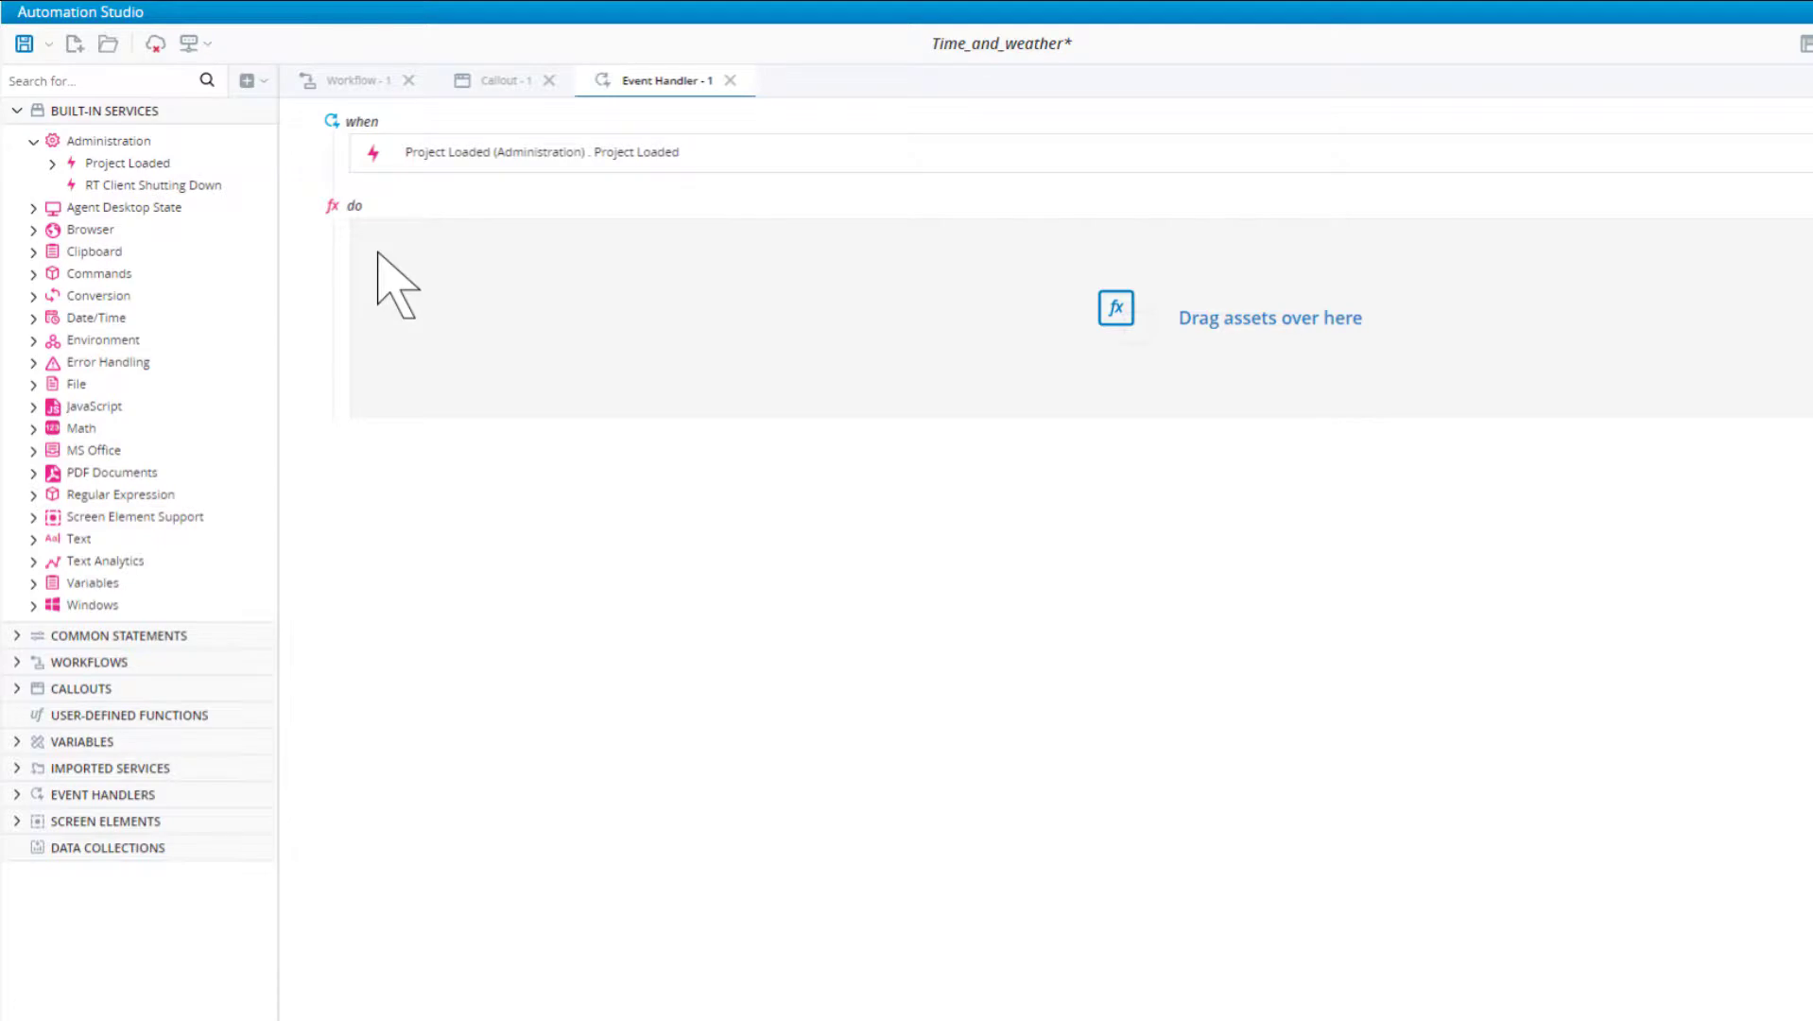
# Step: Add the Show function of Callout - 1 to the event handler's do section and save the project
pyautogui.click(17, 688)
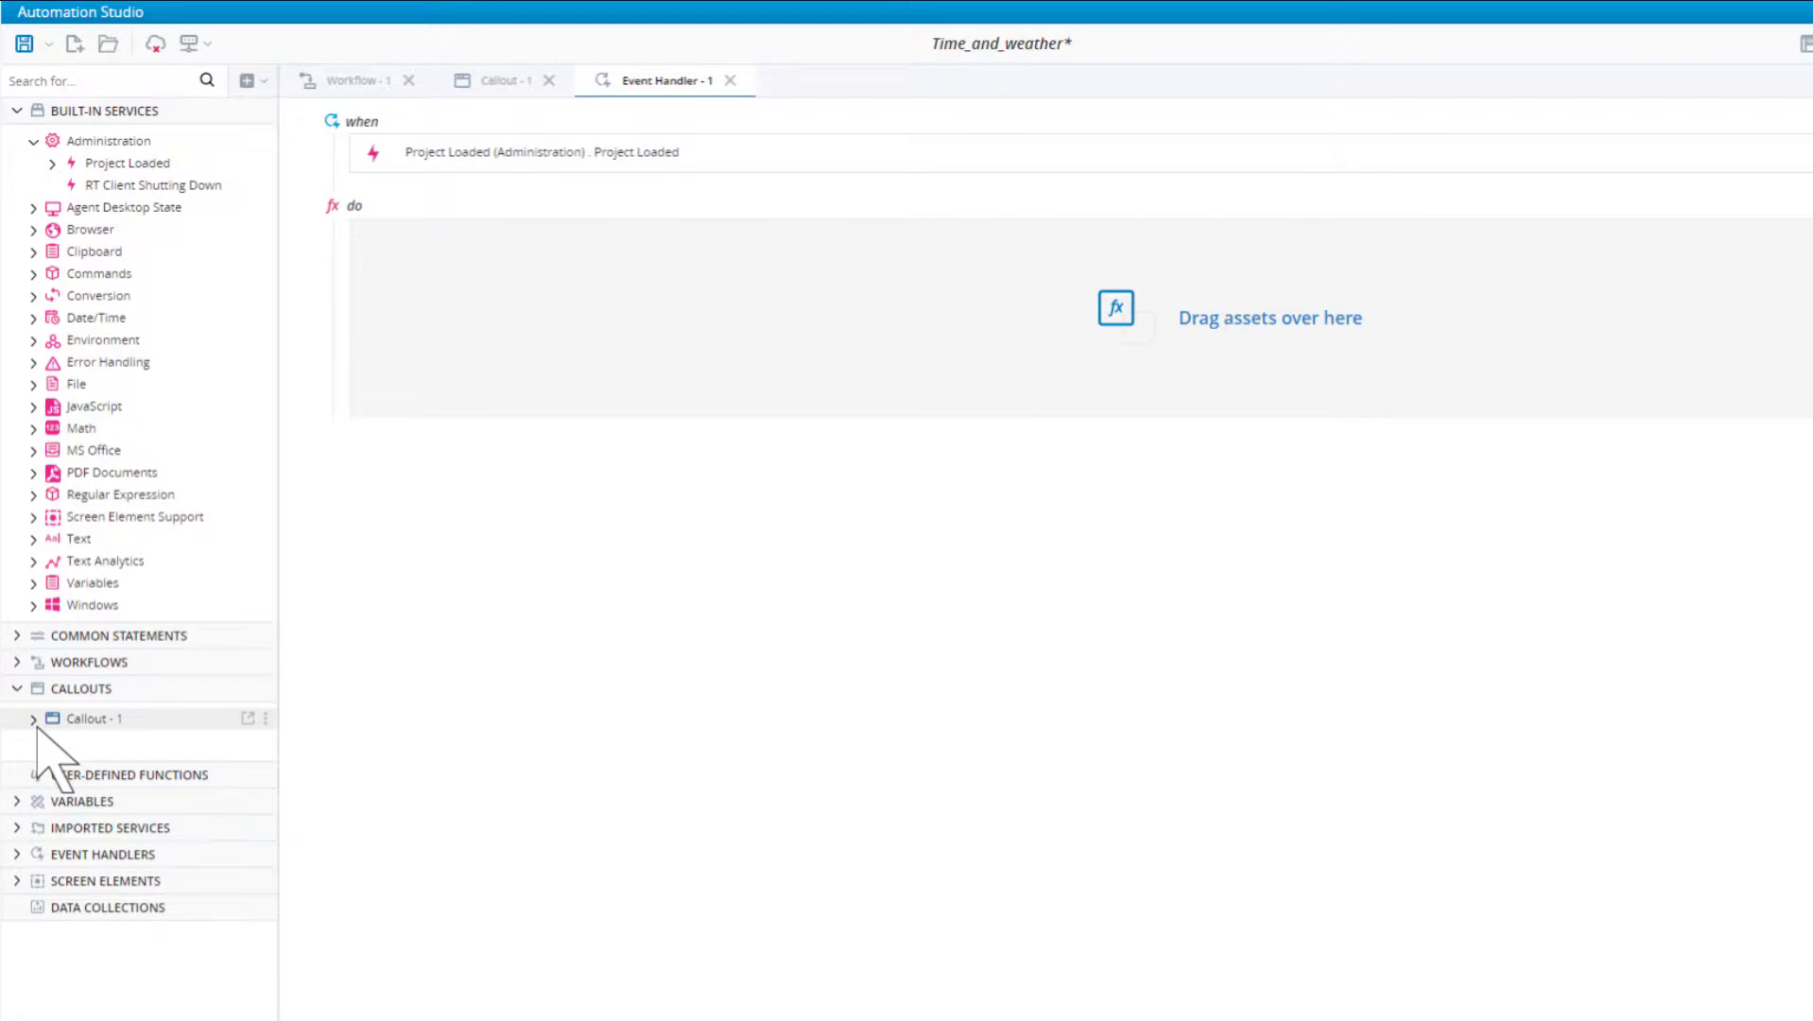
pyautogui.click(33, 719)
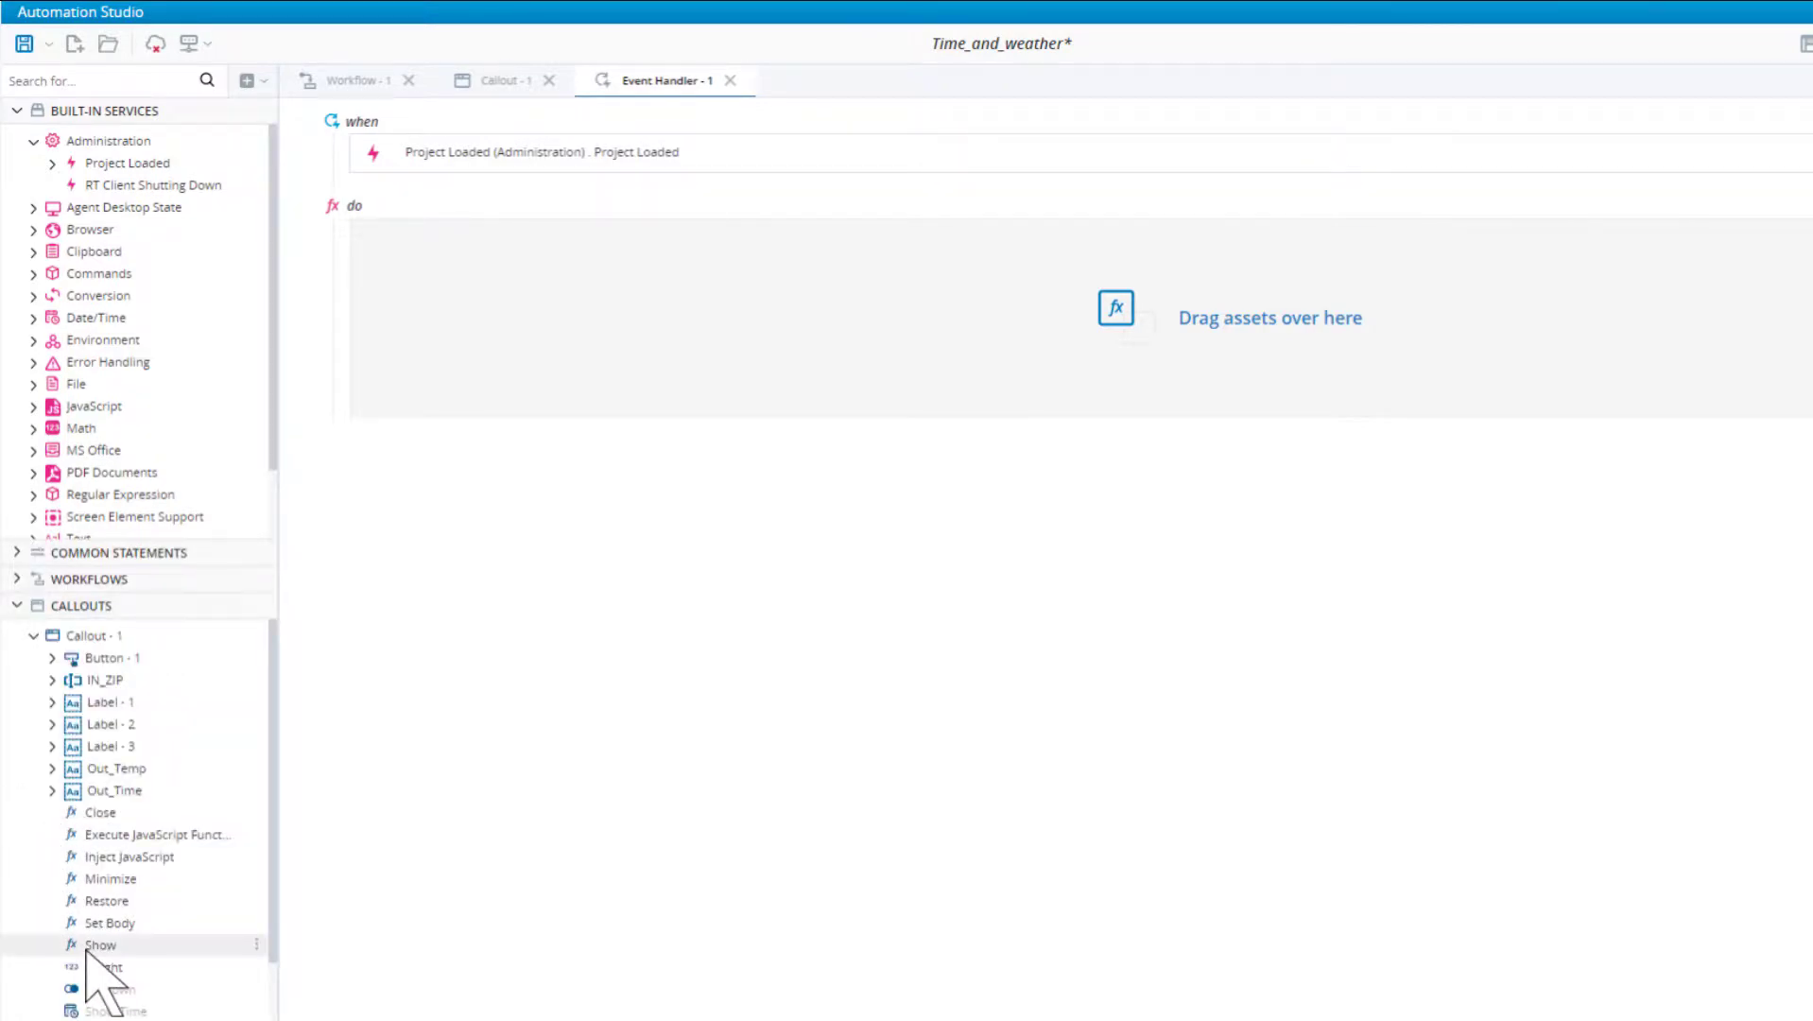
pyautogui.moveTo(87, 949); pyautogui.dragTo(393, 227)
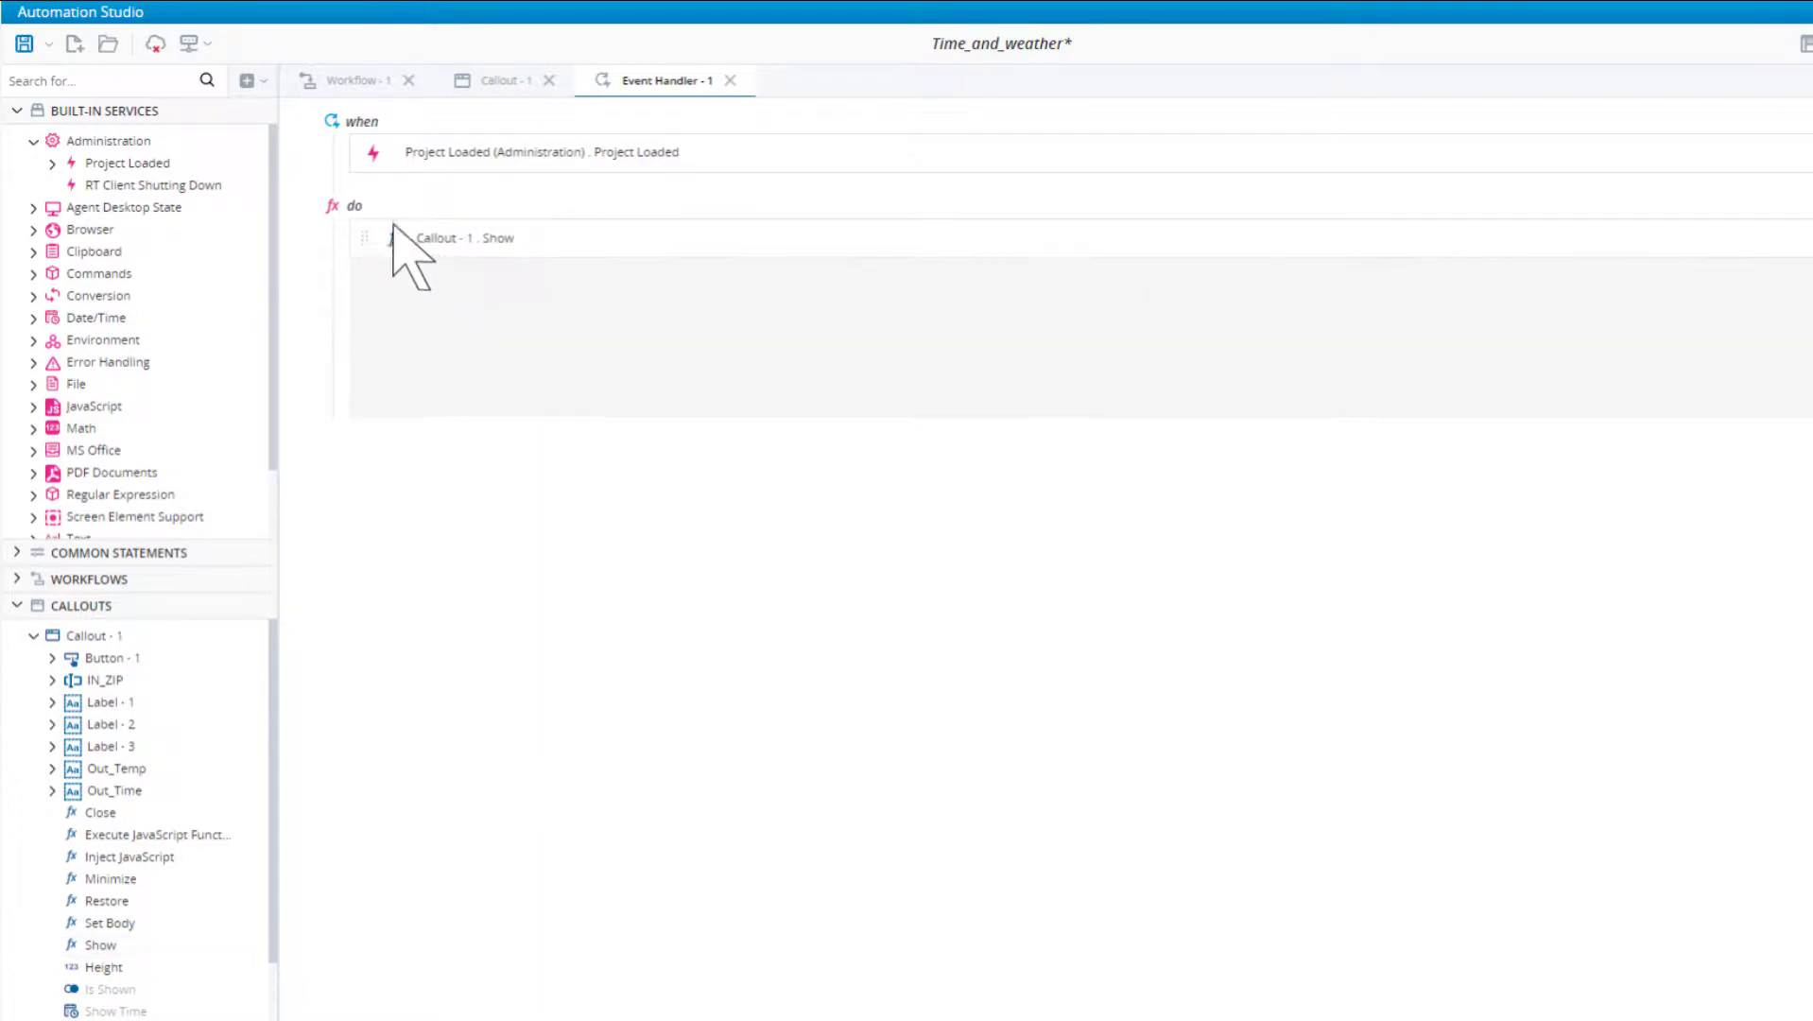
pyautogui.click(24, 44)
# Step: Run the project, enter 90210 as the ZIP code in the callout, then close the callout and stop the project
pyautogui.click(1701, 38)
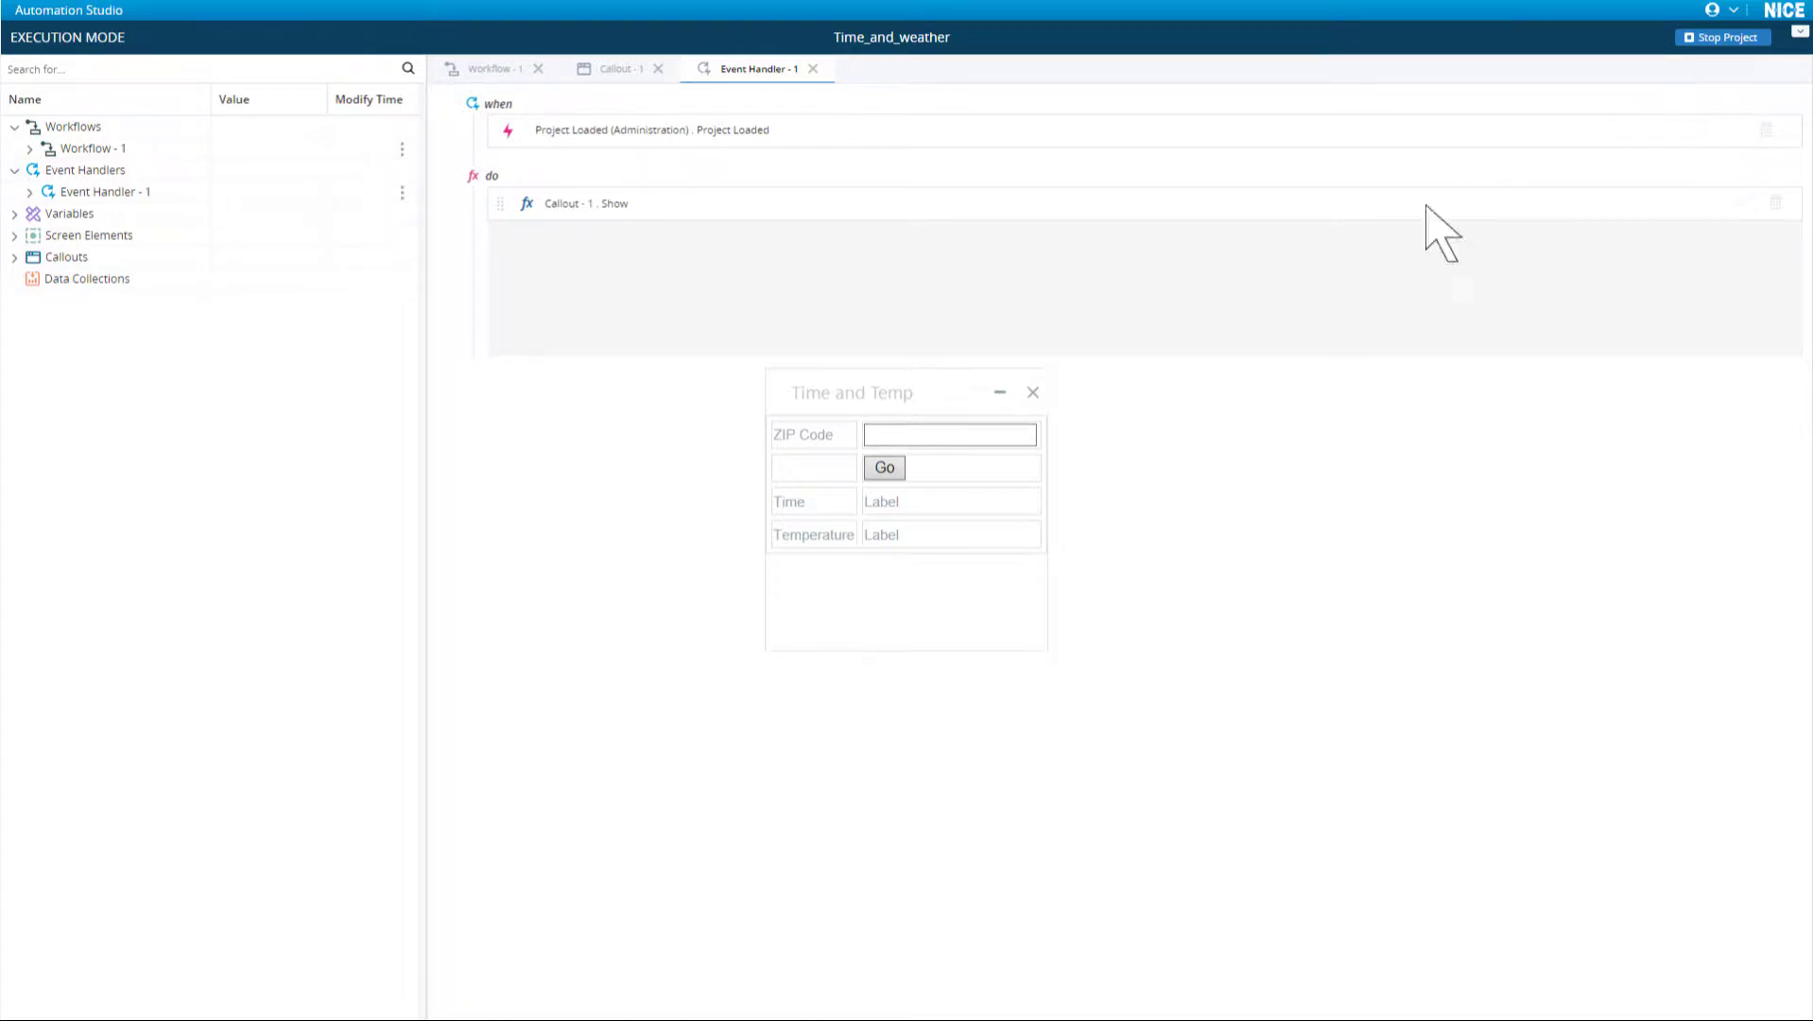
pyautogui.click(880, 437)
pyautogui.write('90210')
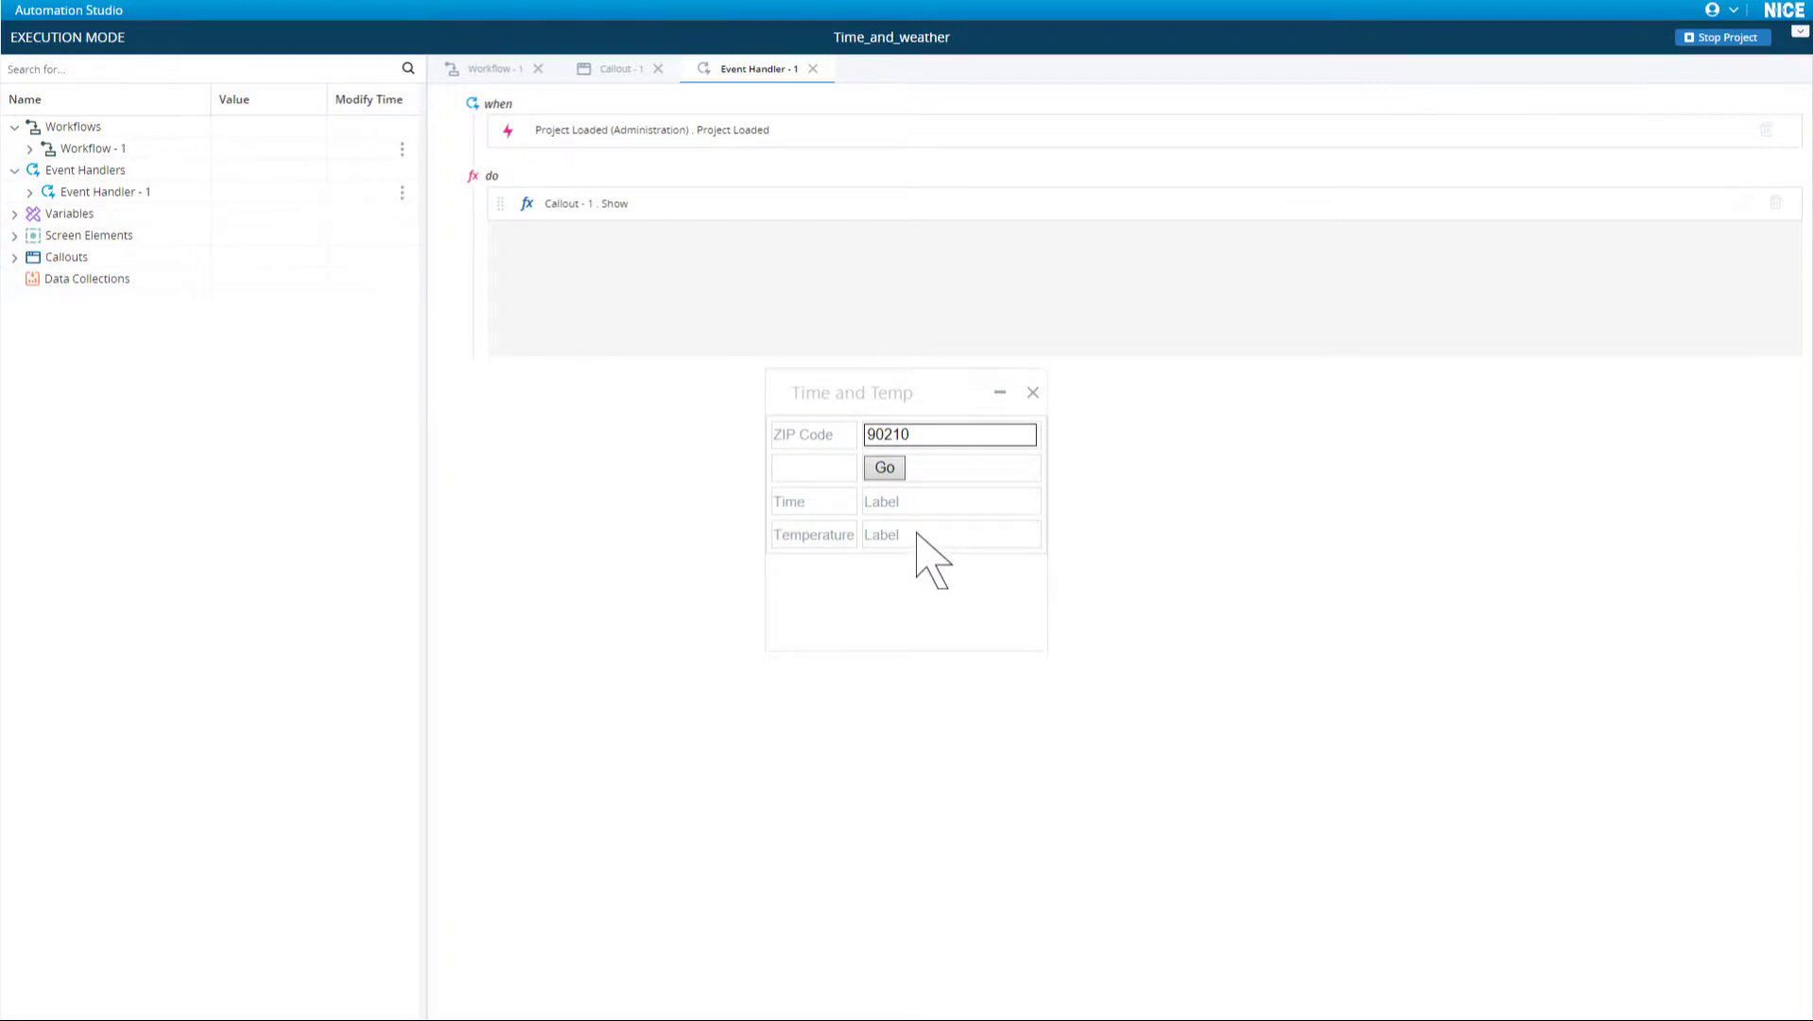
pyautogui.click(1032, 392)
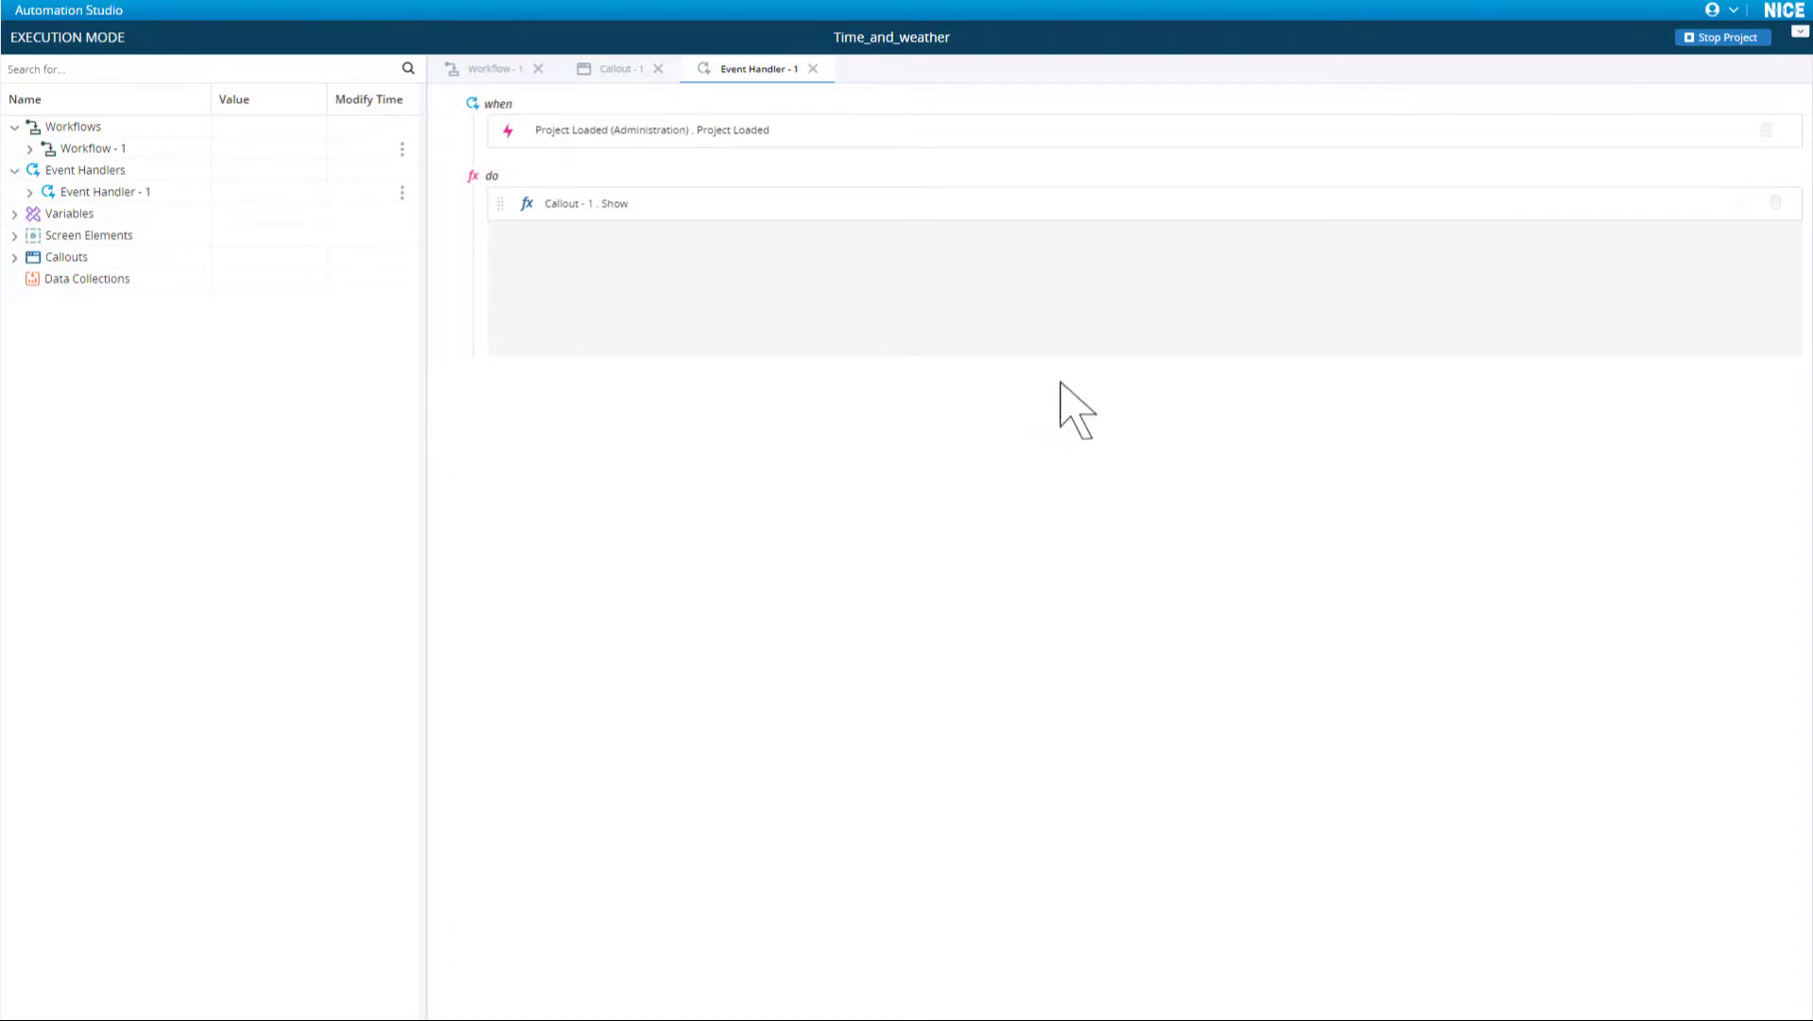
pyautogui.click(1700, 41)
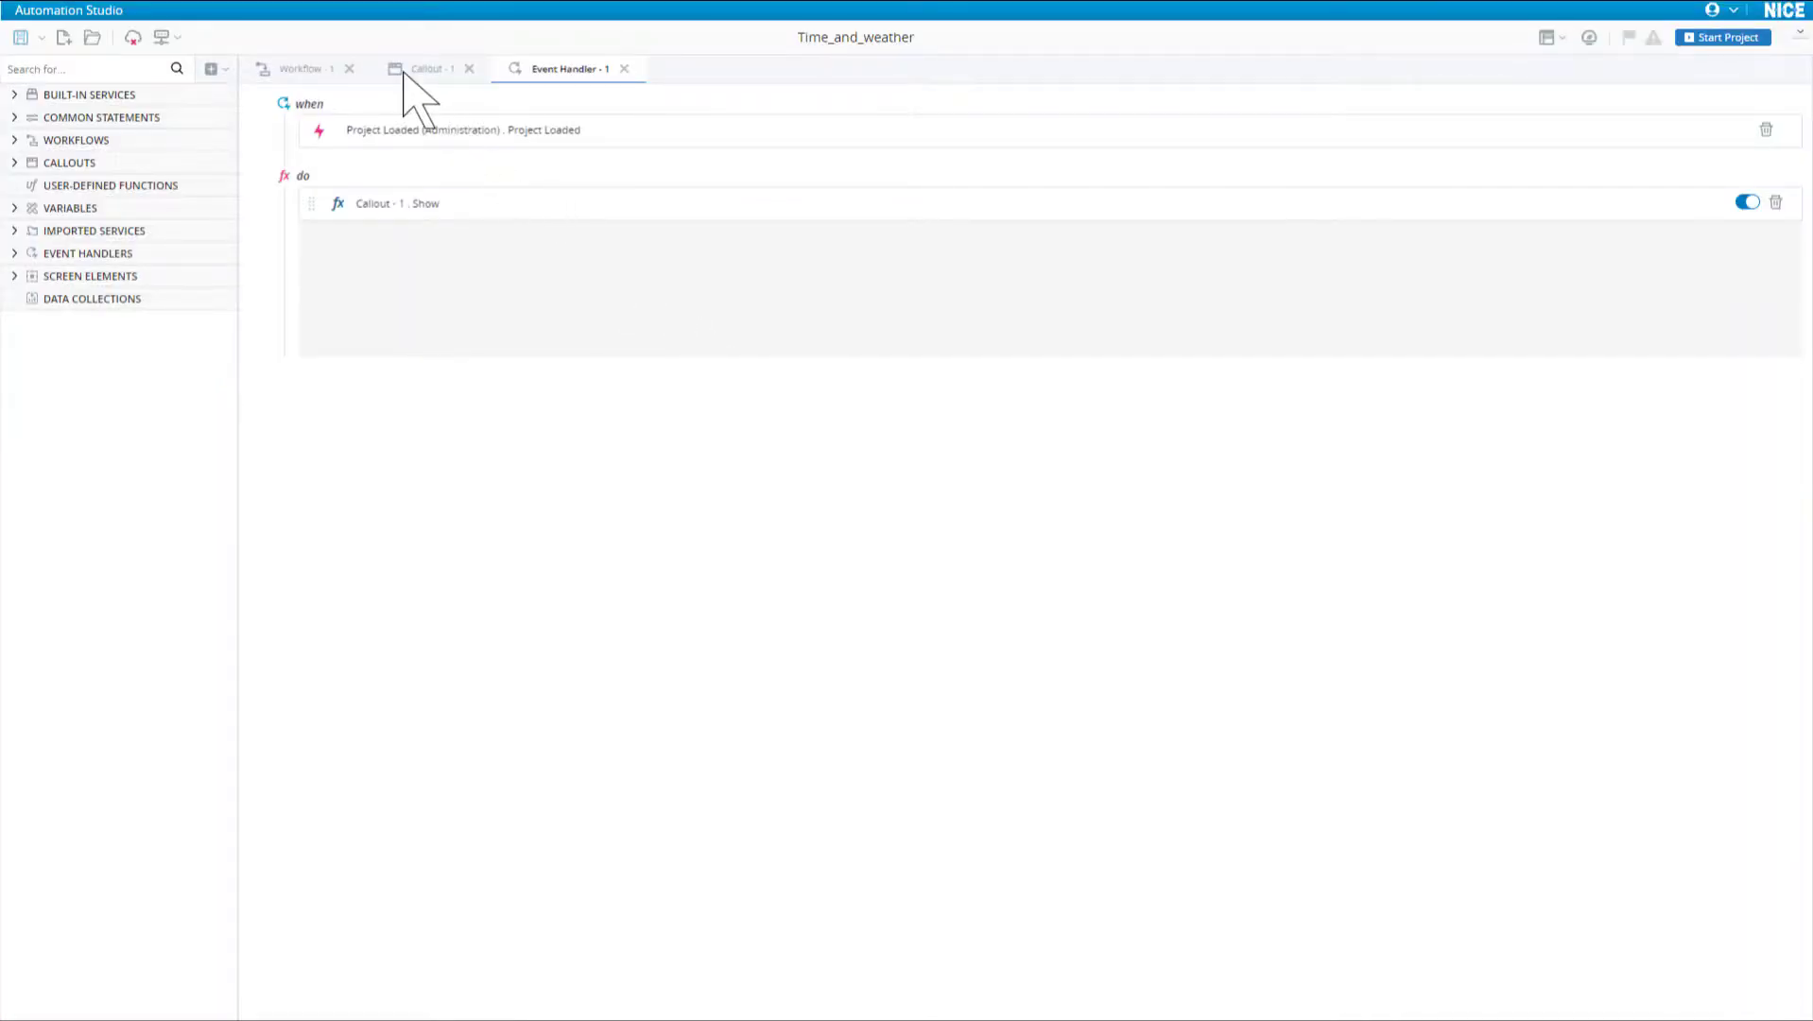
# Step: Examine the Time and Temperature output labels in Callout - 1 and expand the properties of Out_Temp among the callout's assets
pyautogui.click(407, 71)
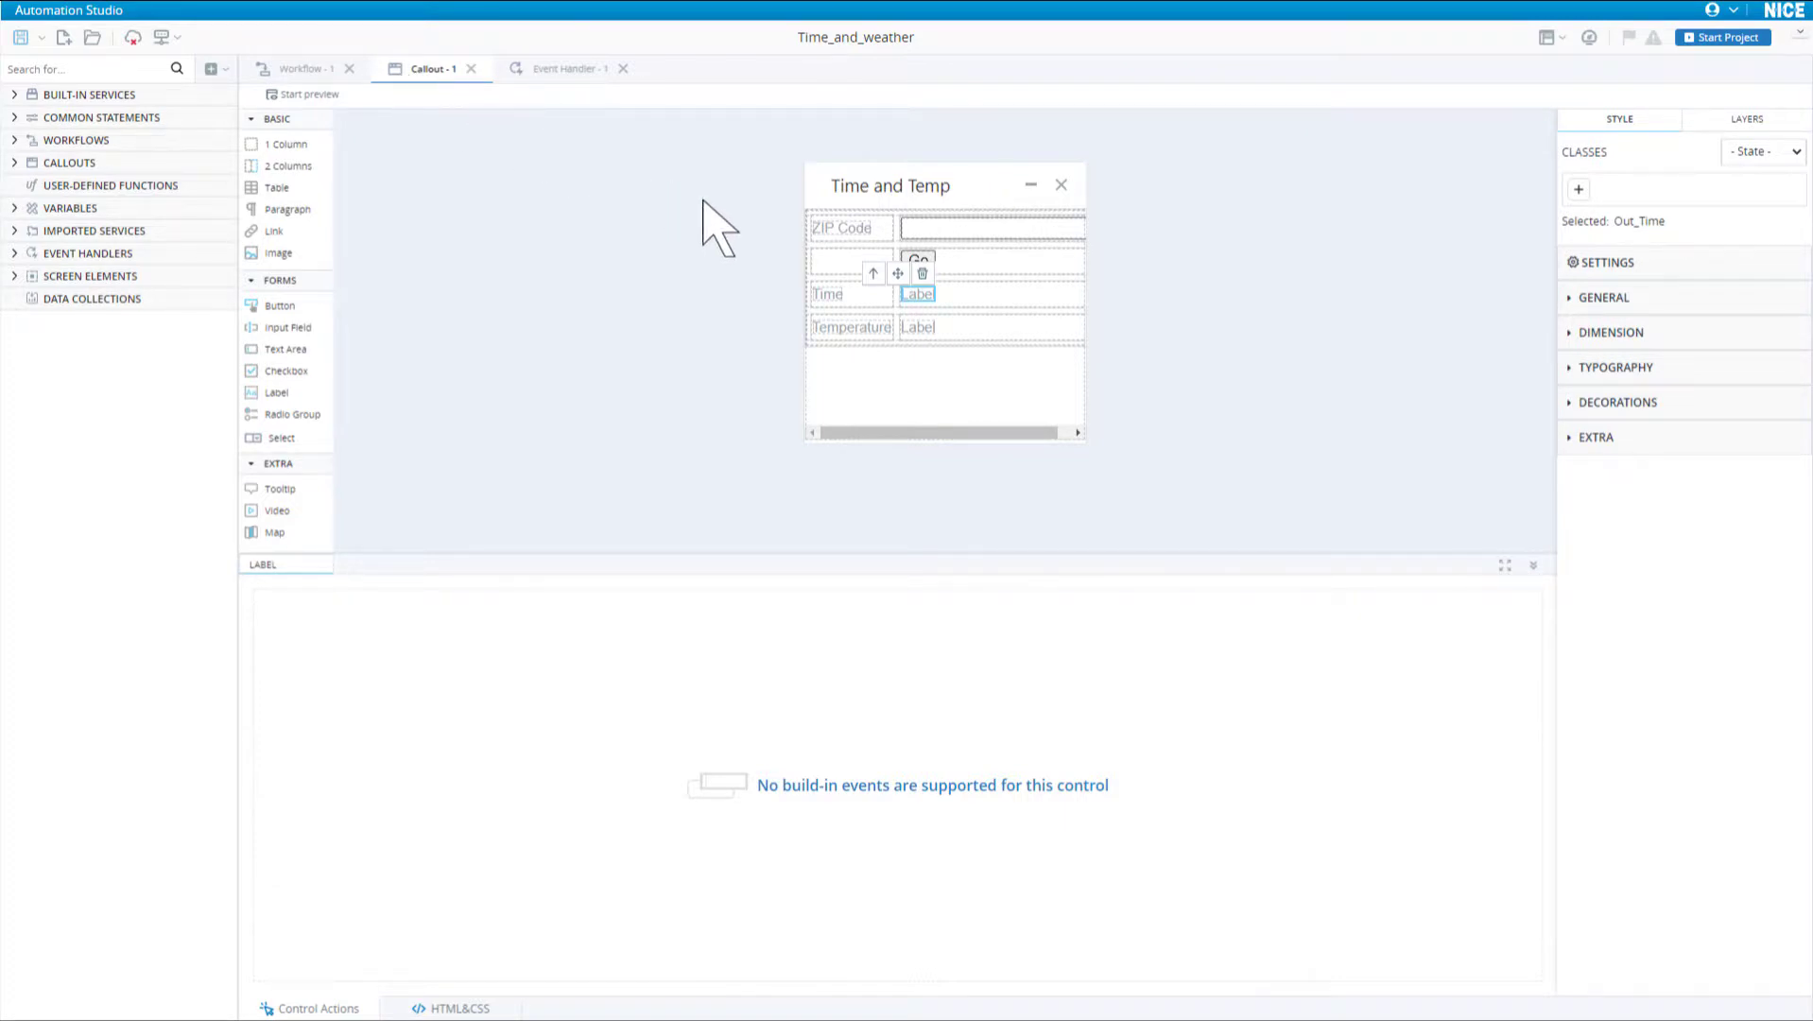
pyautogui.click(933, 299)
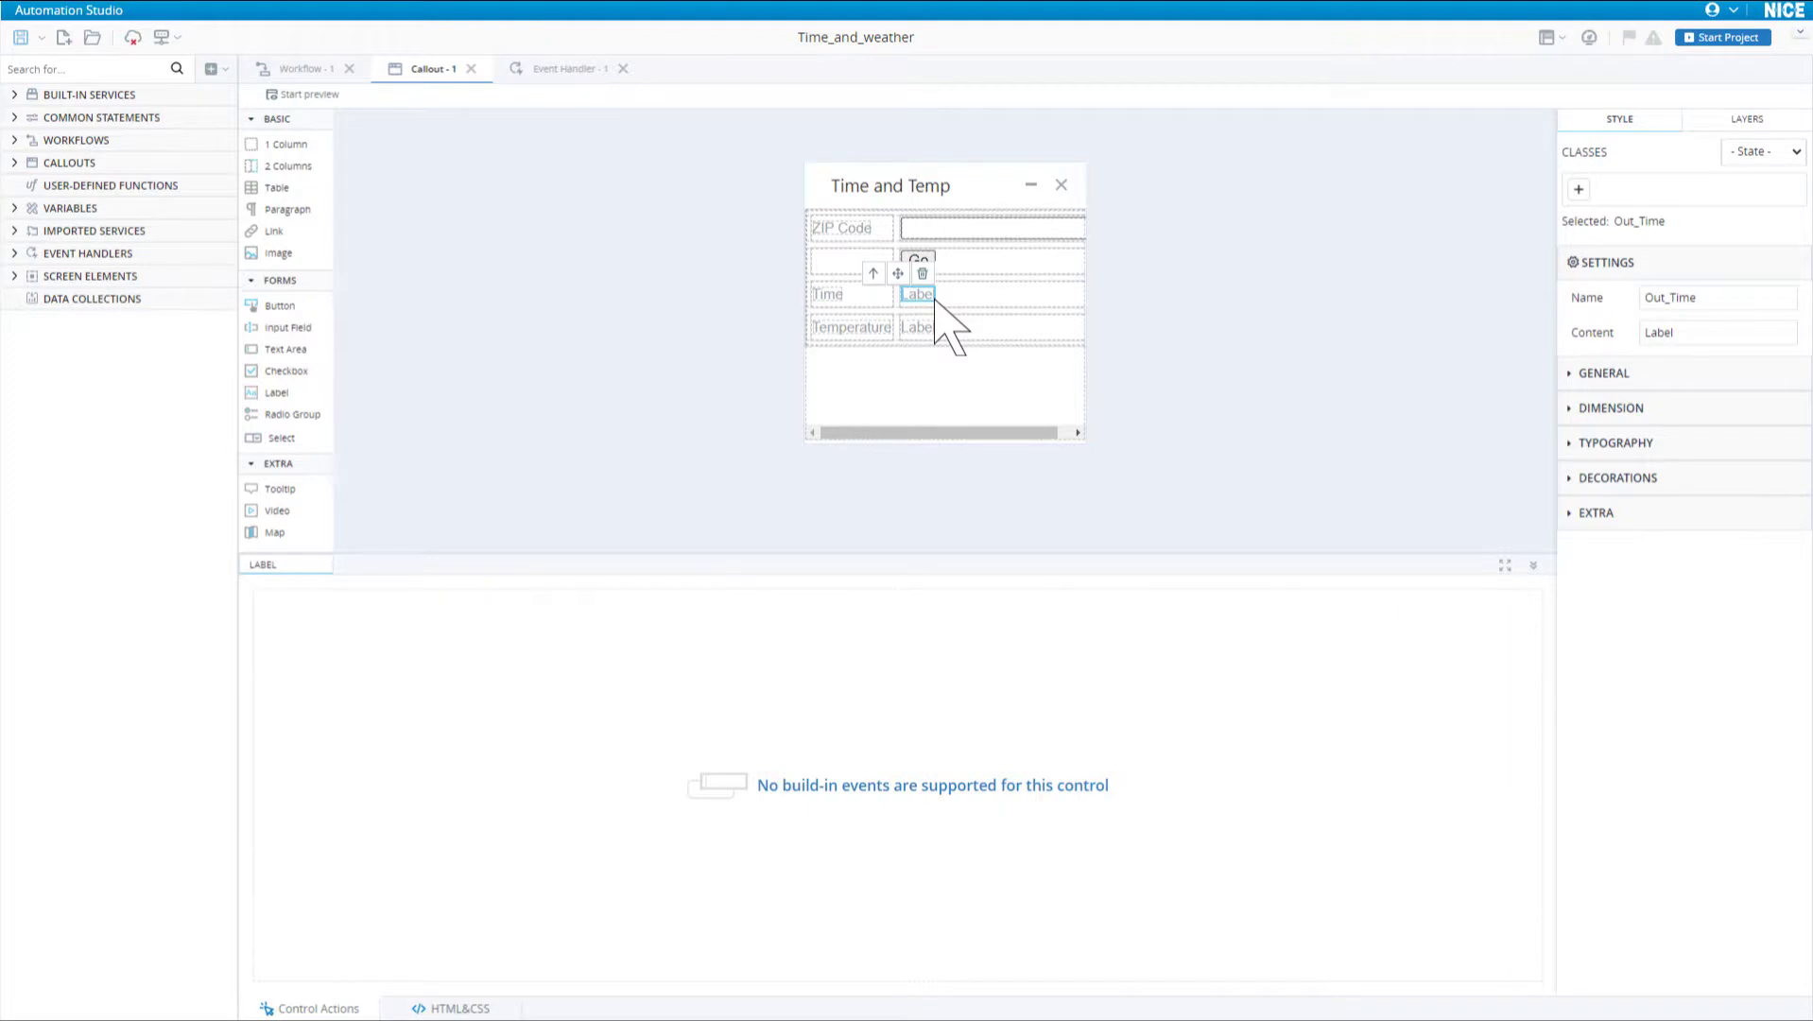
pyautogui.click(929, 331)
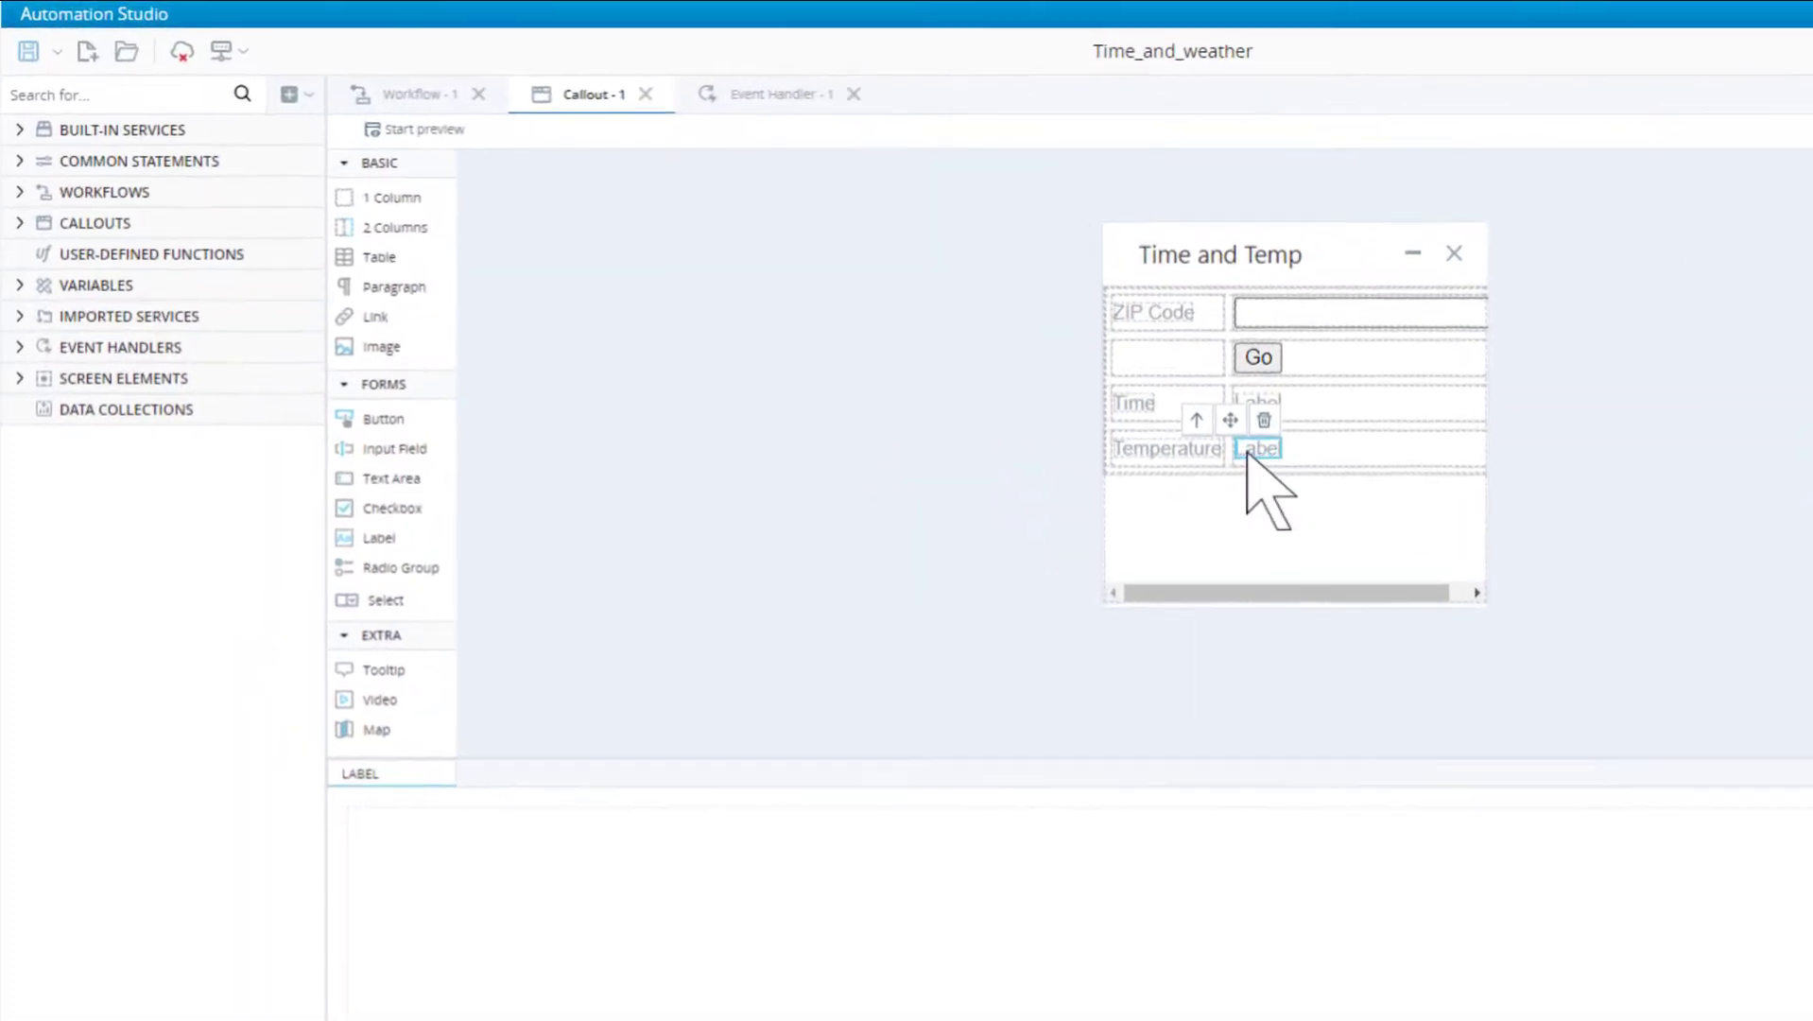
pyautogui.click(32, 234)
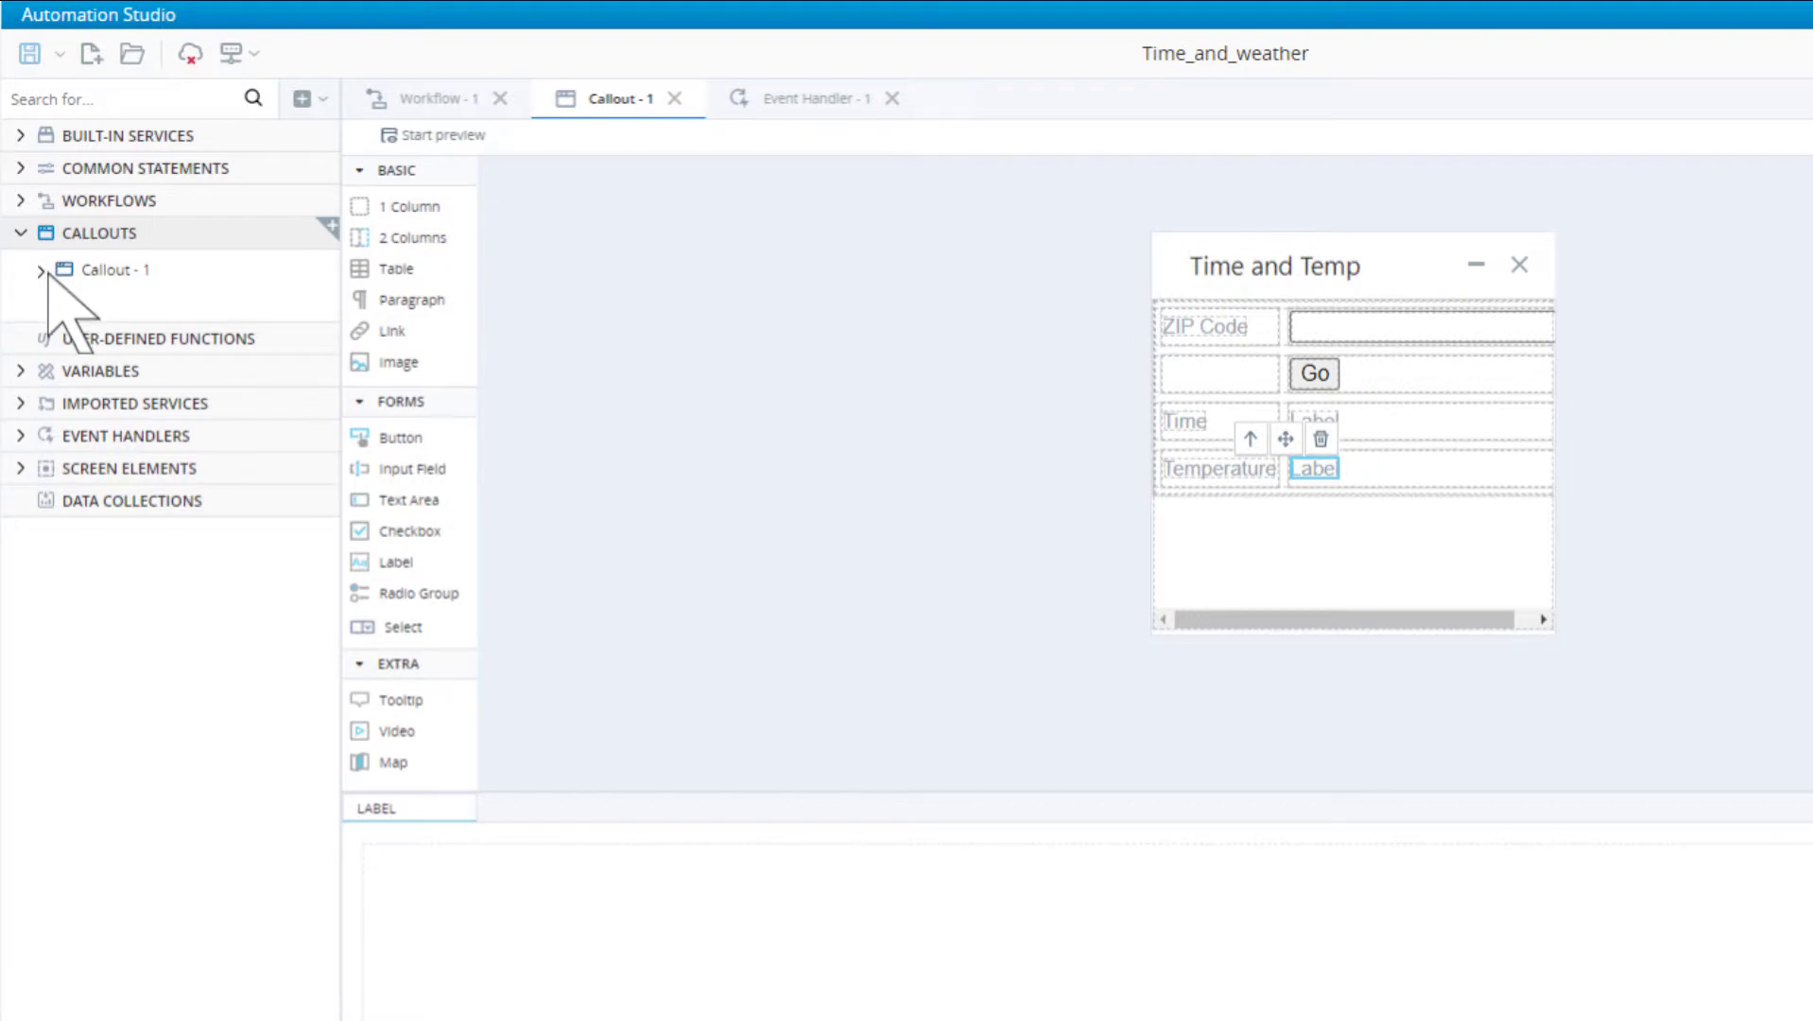
pyautogui.click(42, 270)
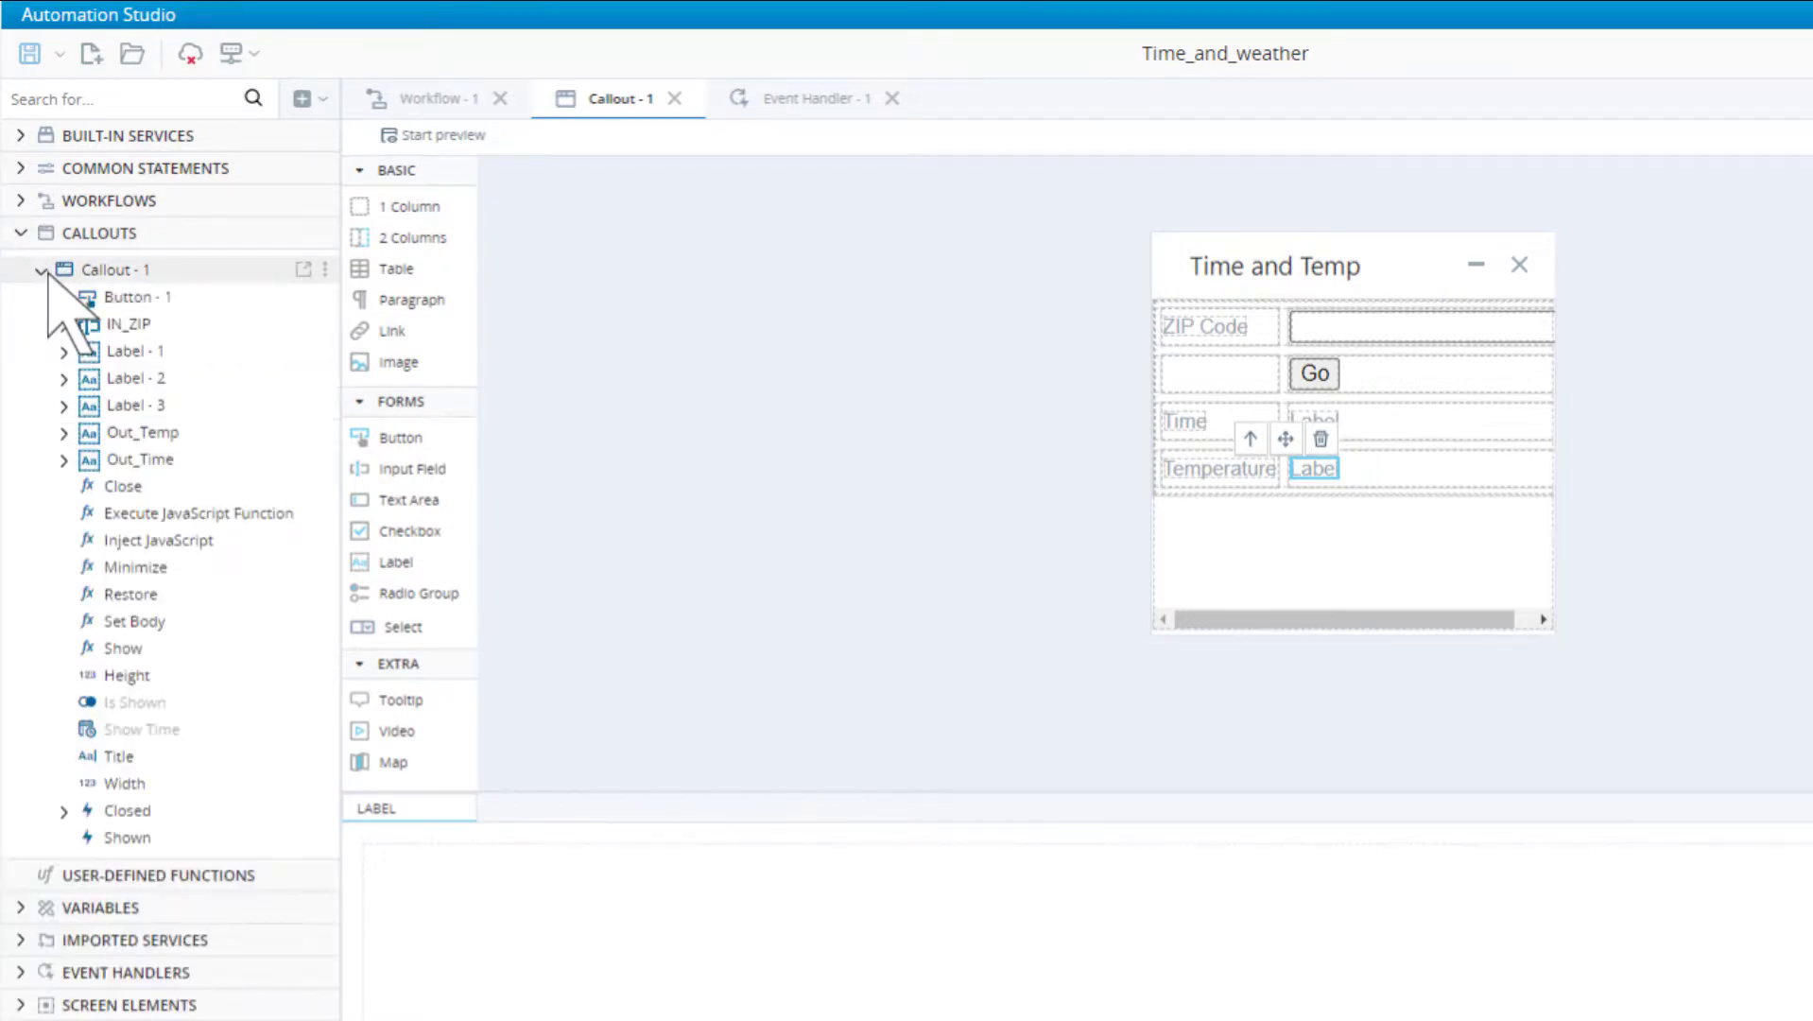
pyautogui.click(65, 432)
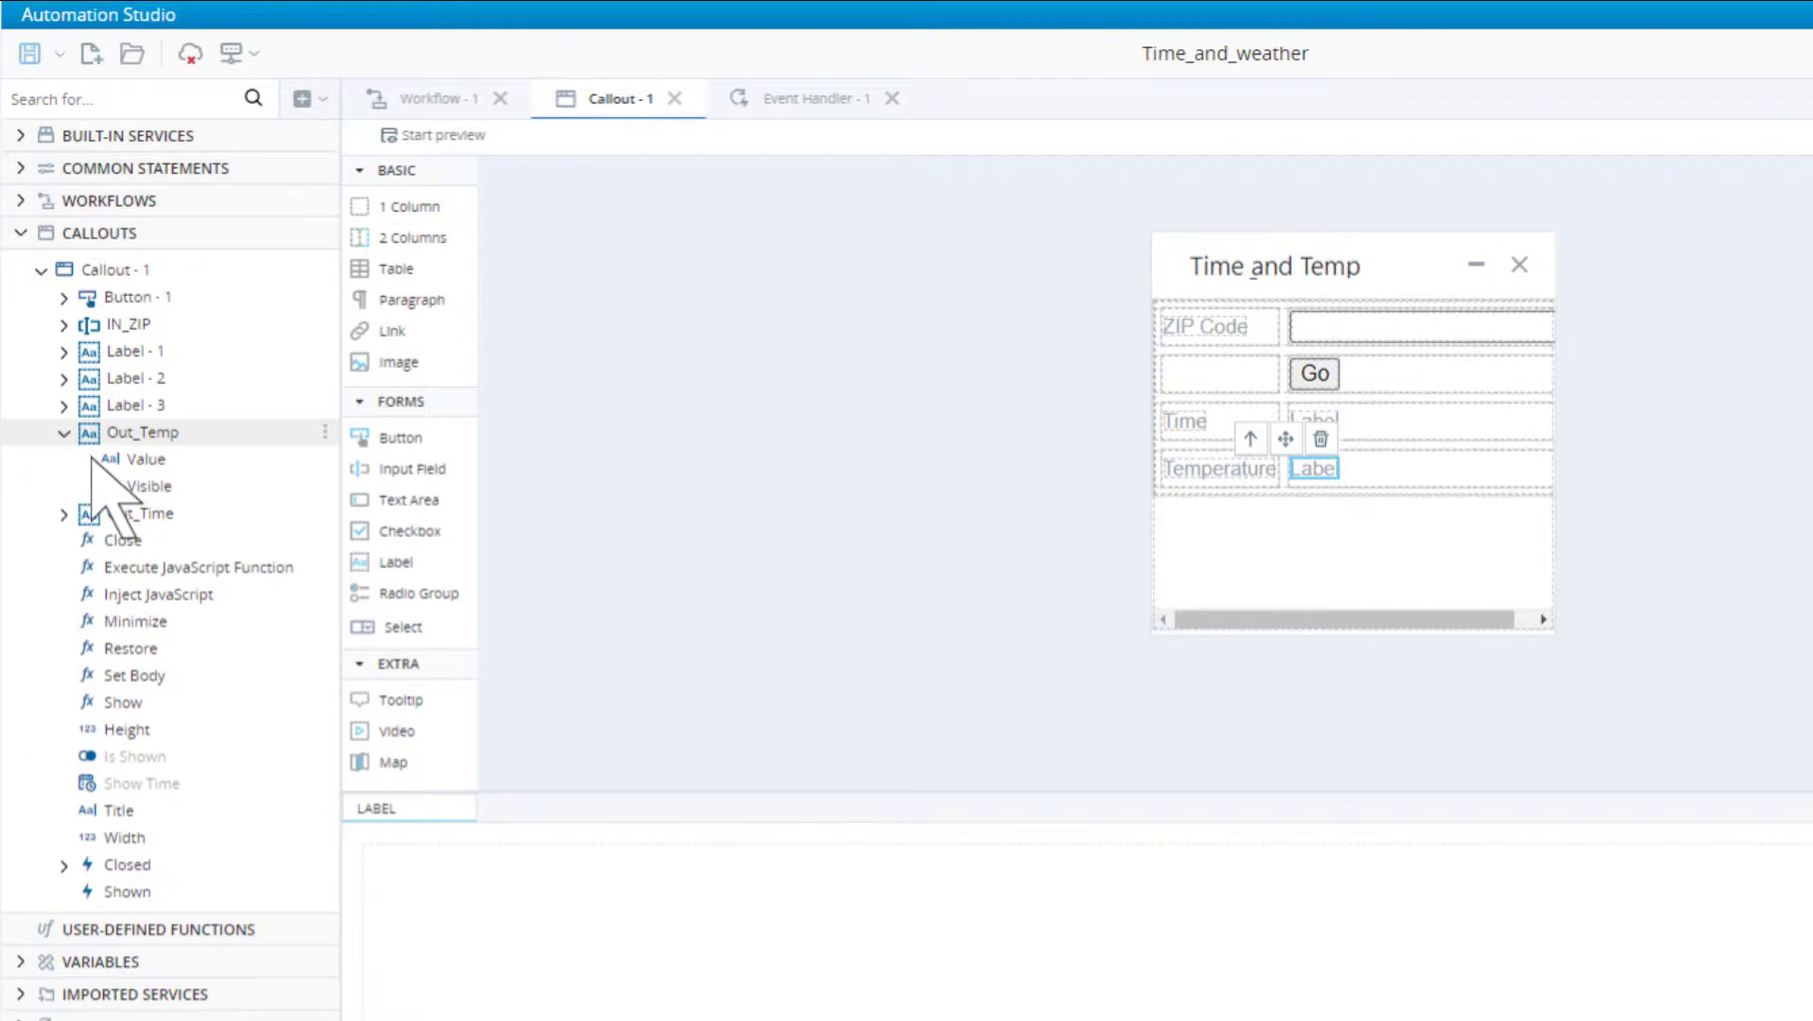
# Step: Add assignments into the Value properties of Out_Temp and Out_Time in Workflow - 1's Capture Temp & Time step
pyautogui.click(66, 517)
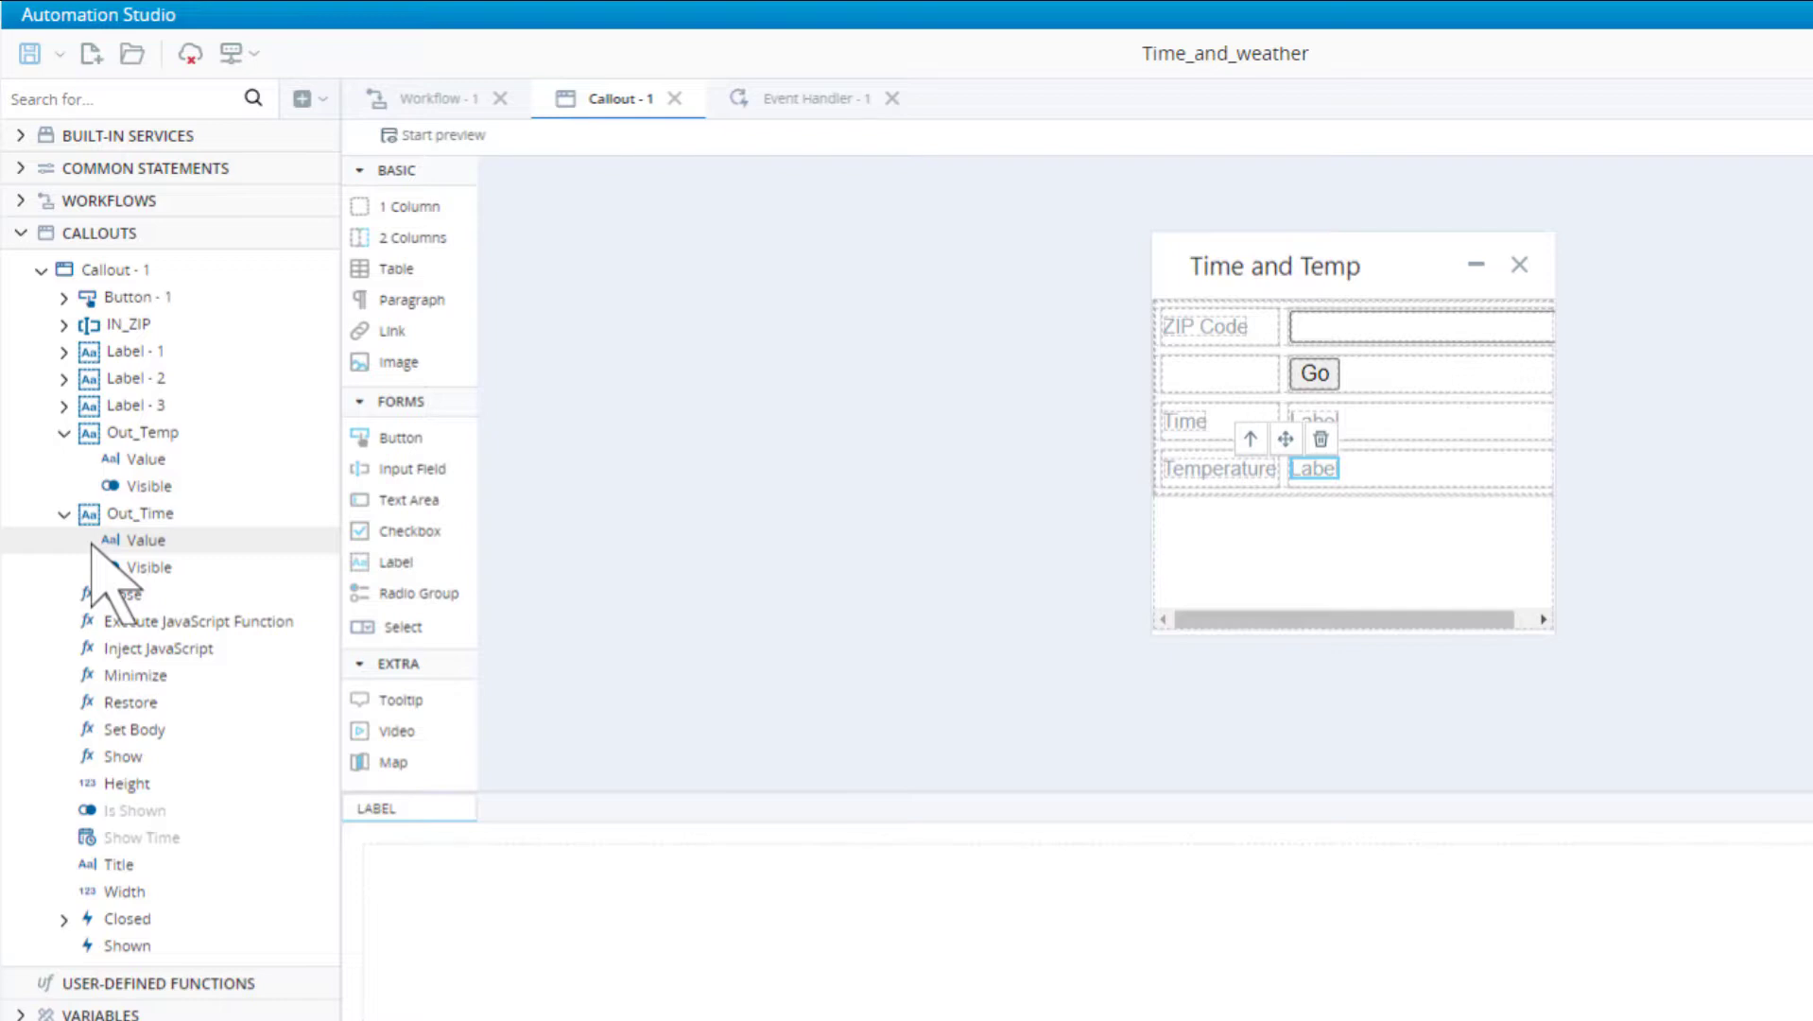
pyautogui.click(398, 111)
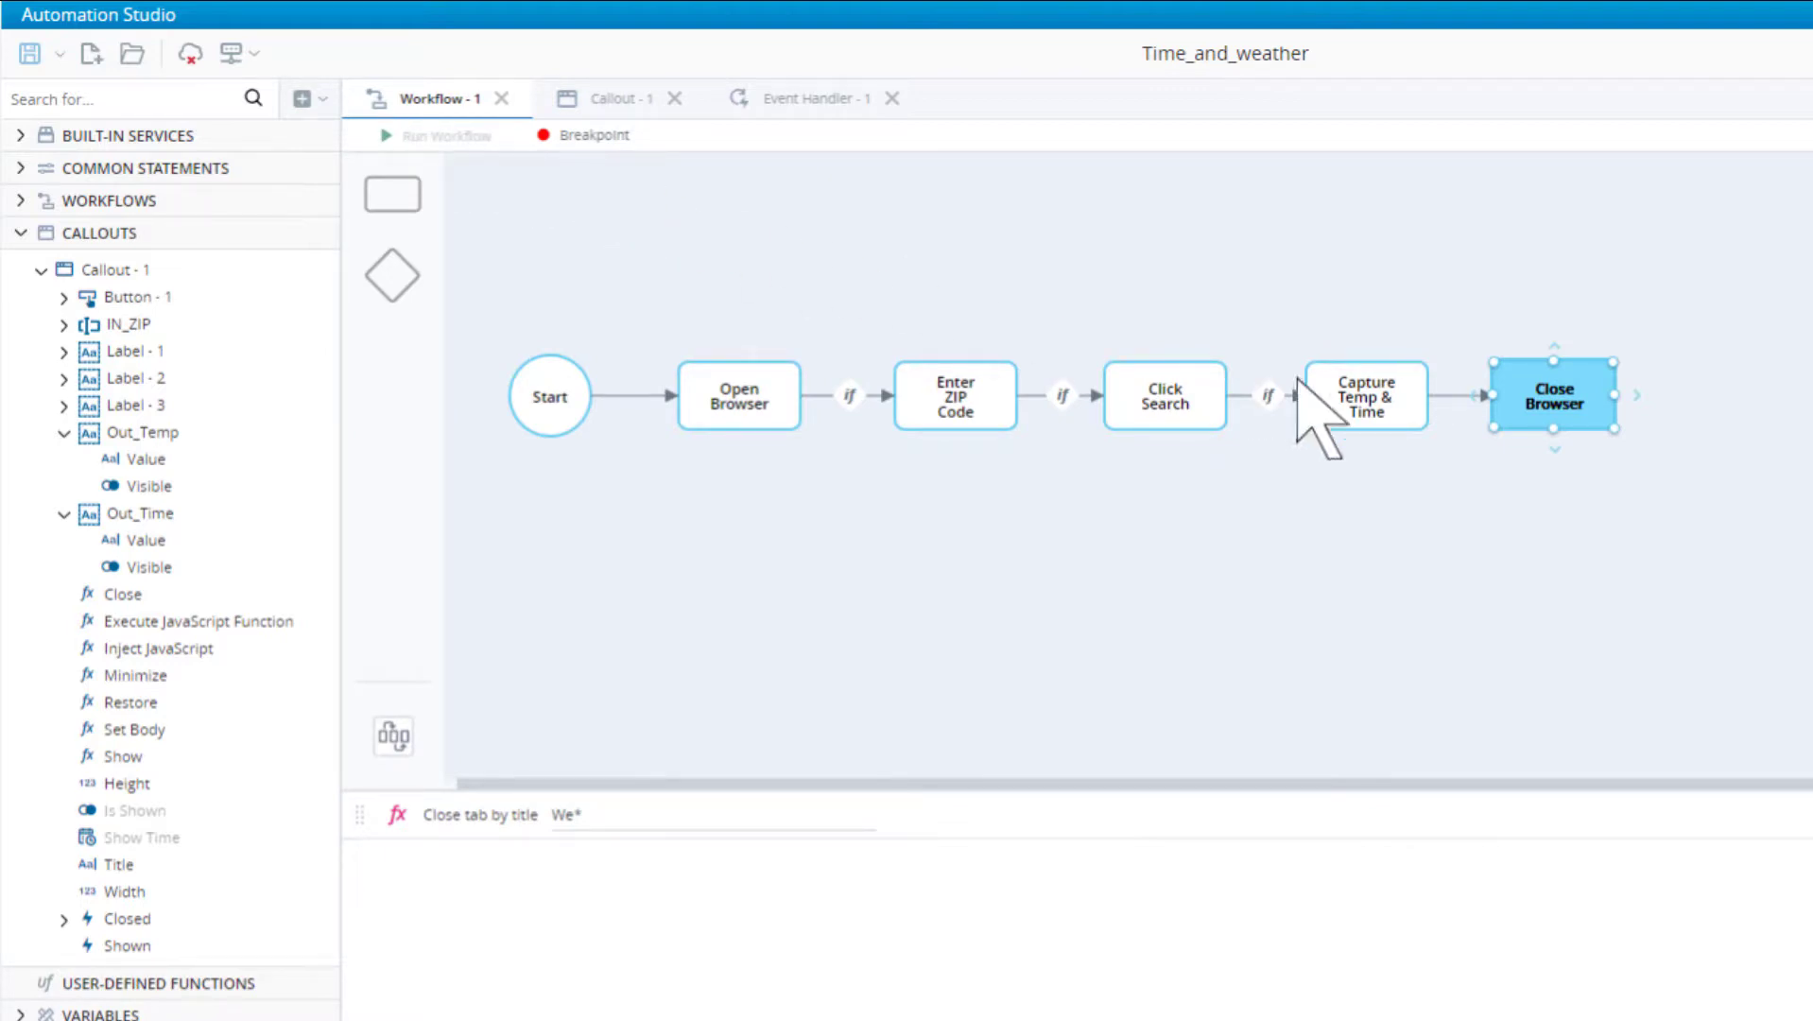
pyautogui.click(1406, 413)
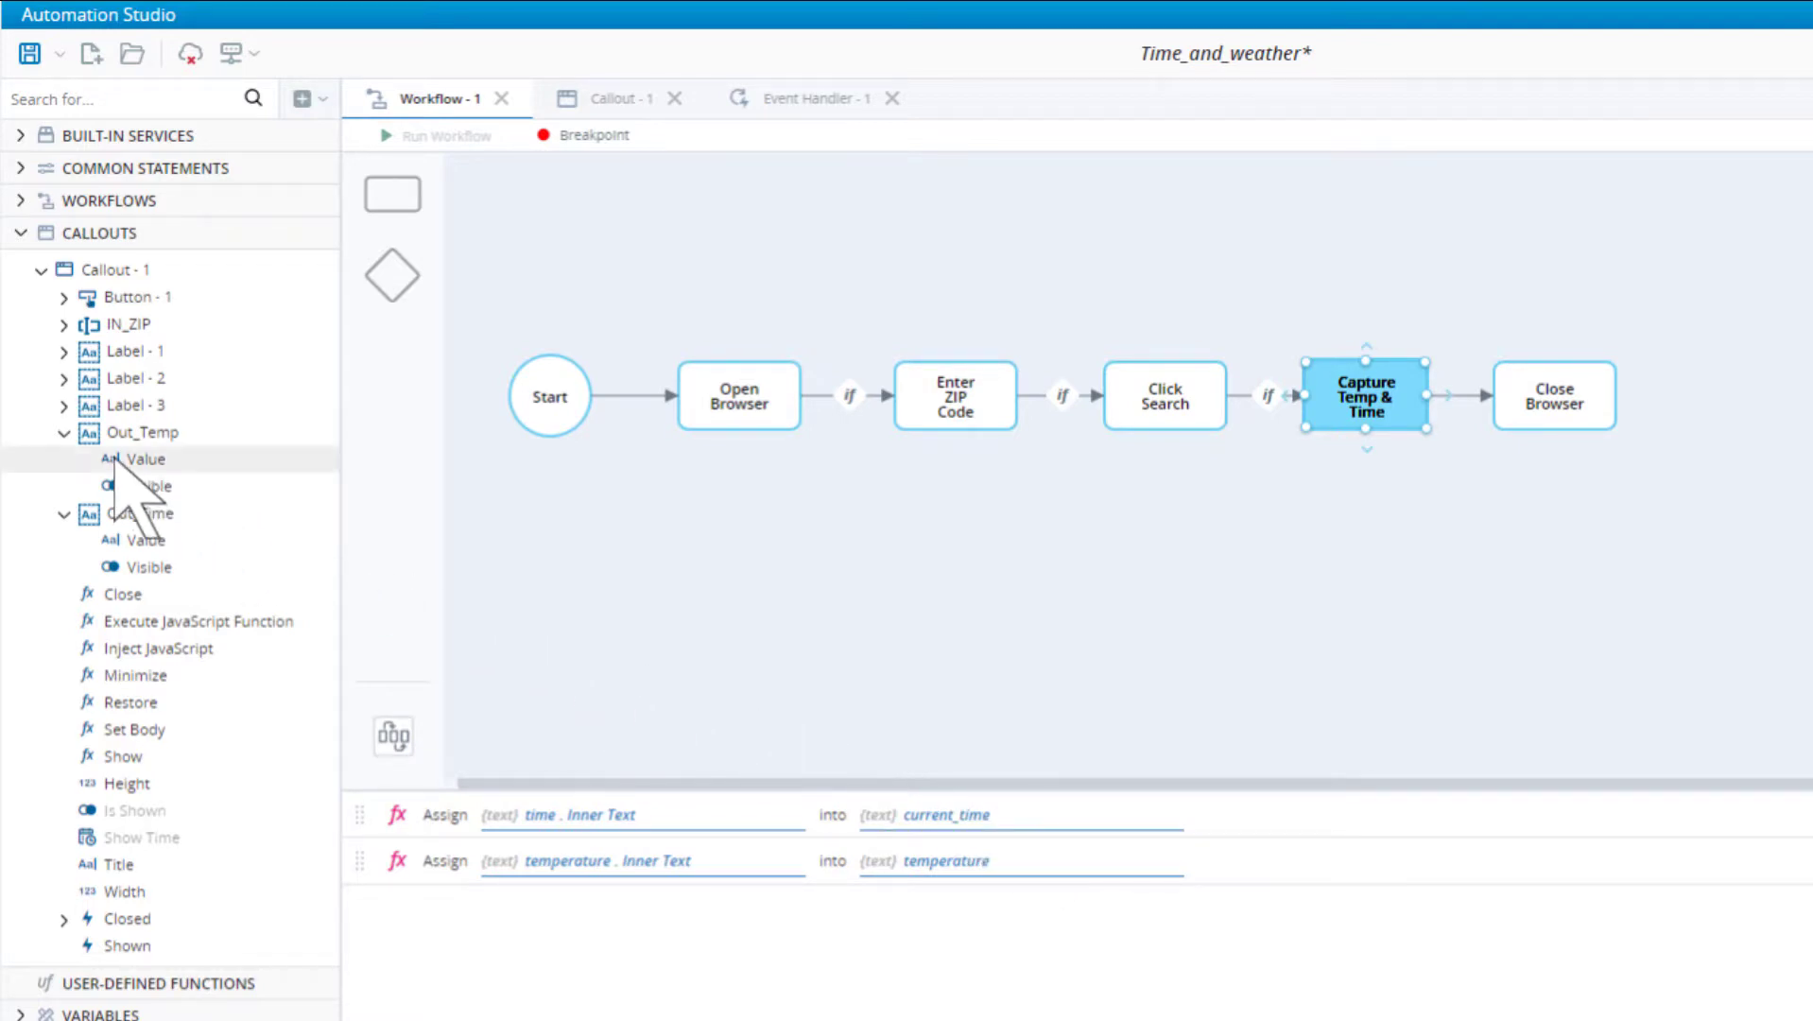
pyautogui.moveTo(113, 458); pyautogui.dragTo(401, 898)
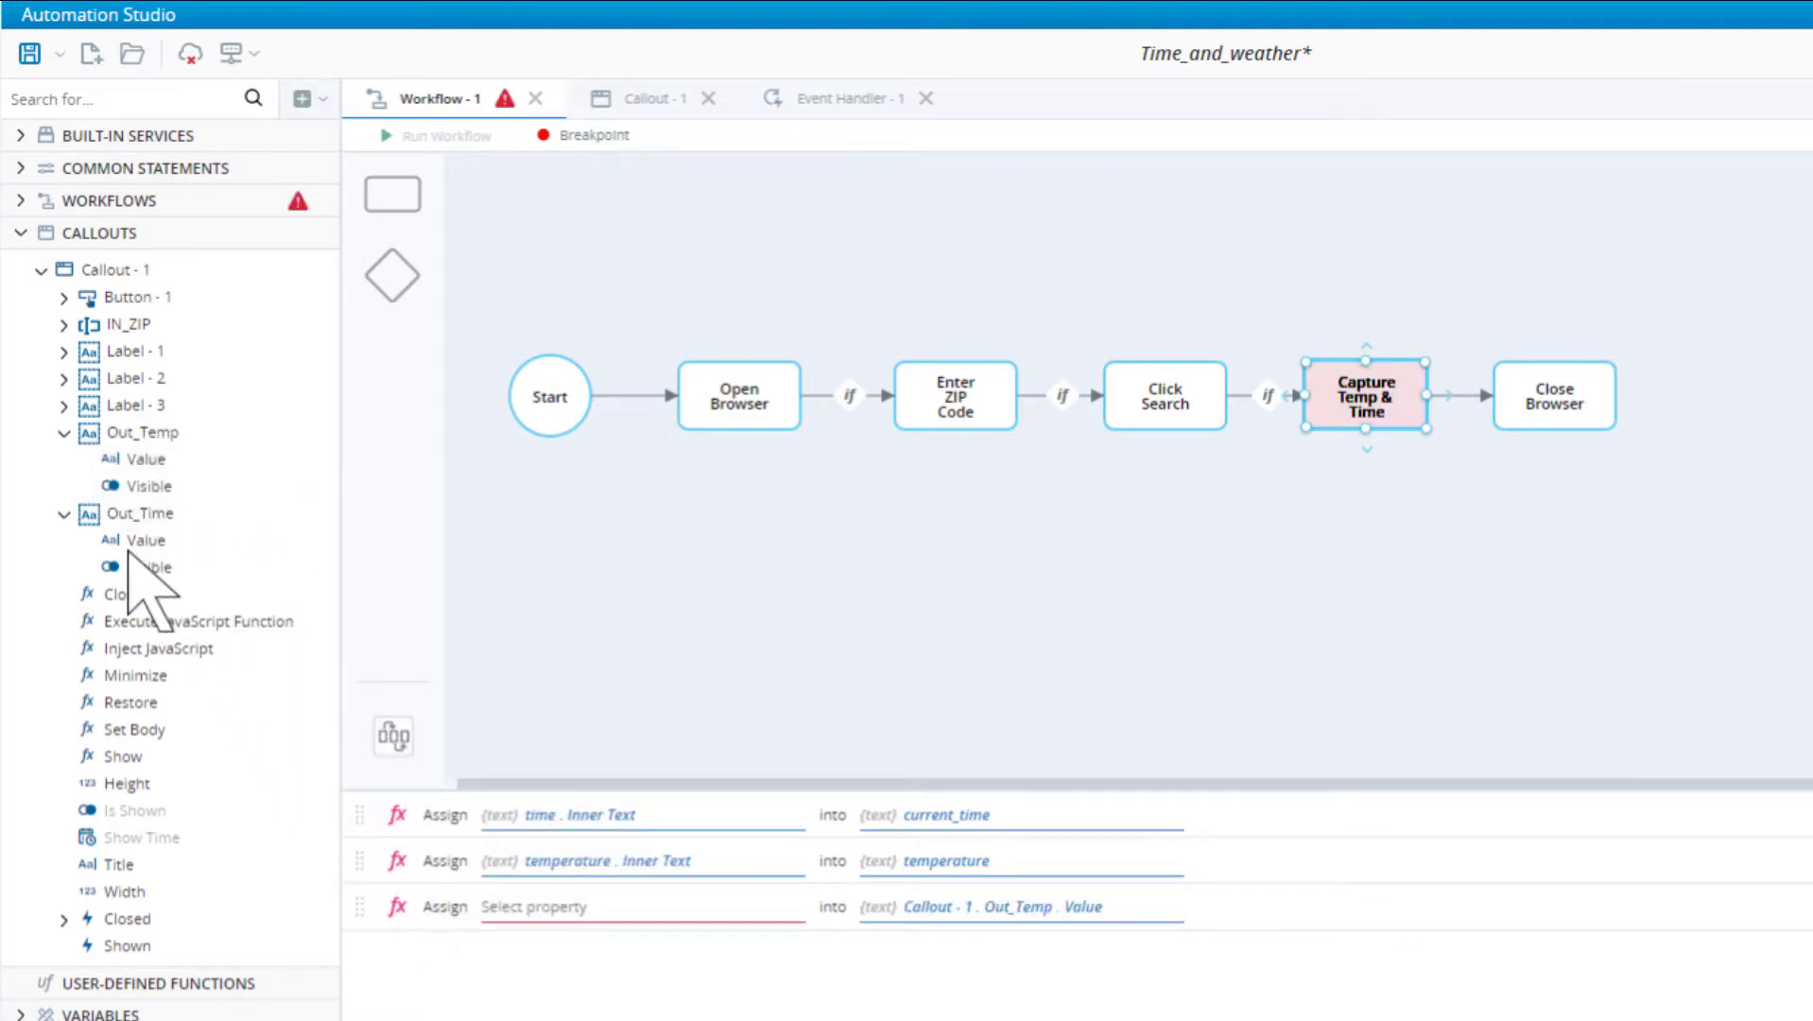
pyautogui.moveTo(123, 541); pyautogui.dragTo(454, 950)
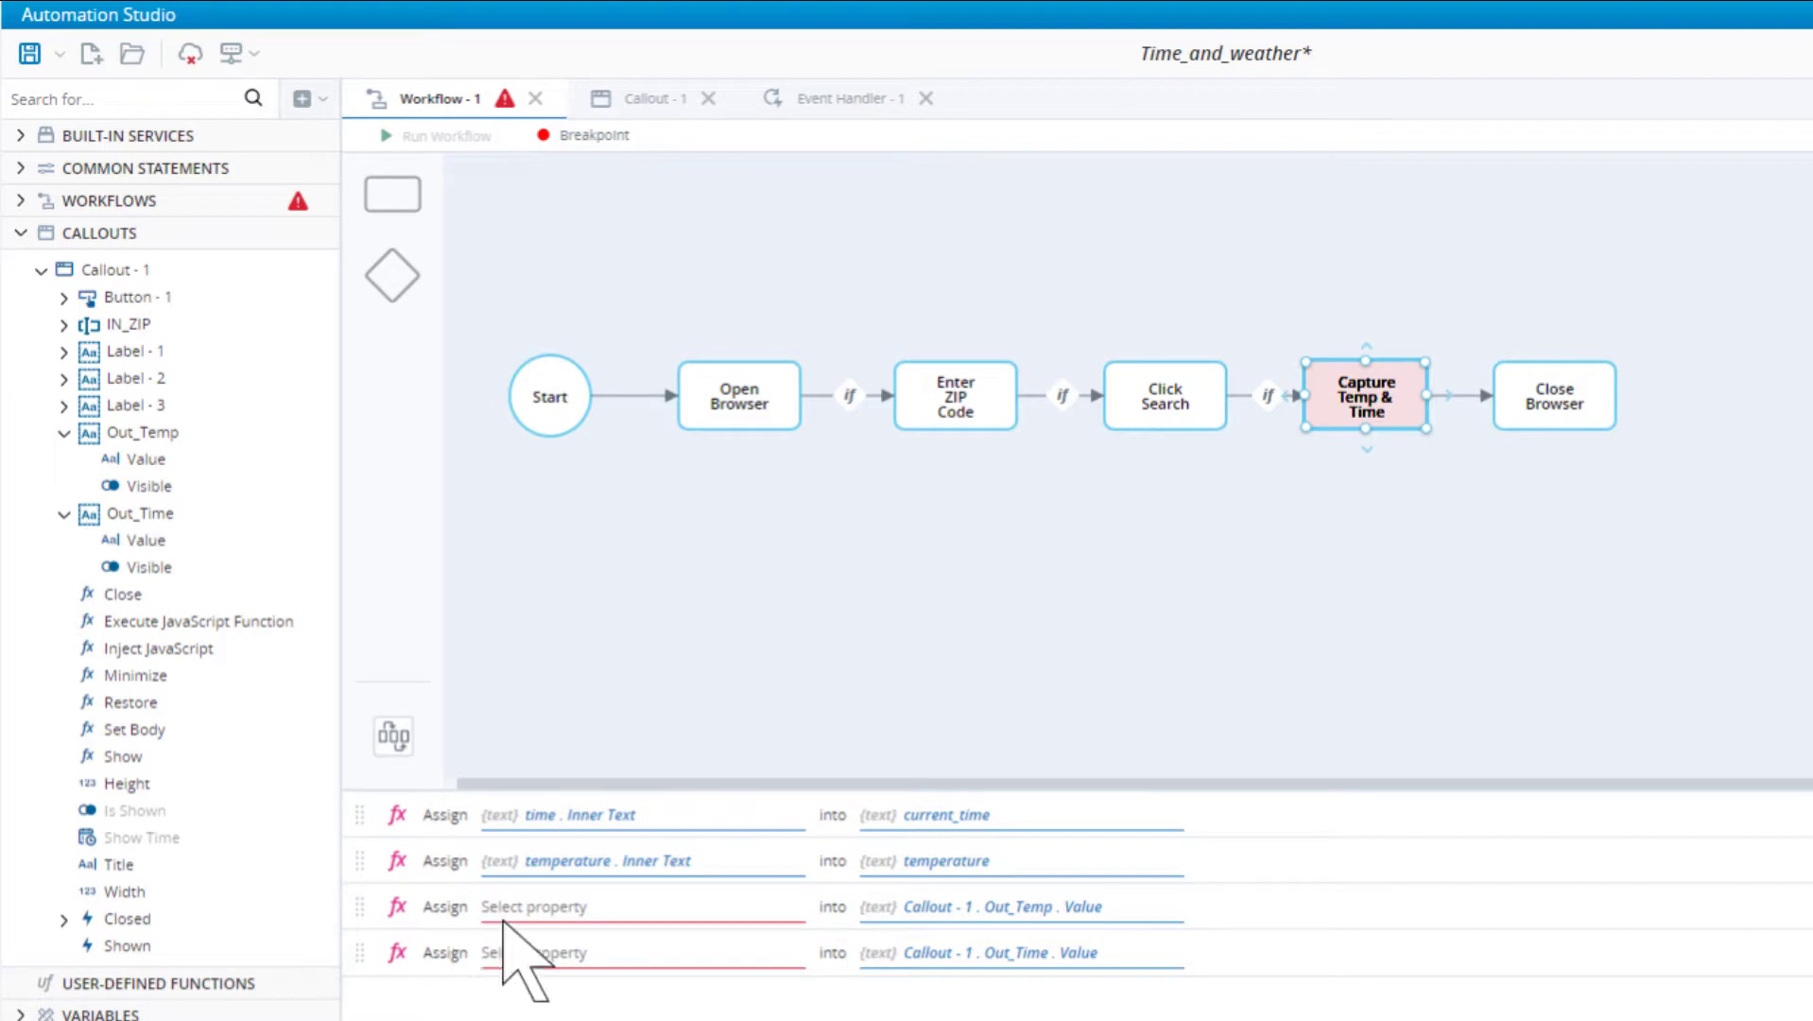
# Step: Set the temperature variable as the source of the assignment into Callout - 1's Out_Temp value
pyautogui.click(785, 913)
pyautogui.click(789, 908)
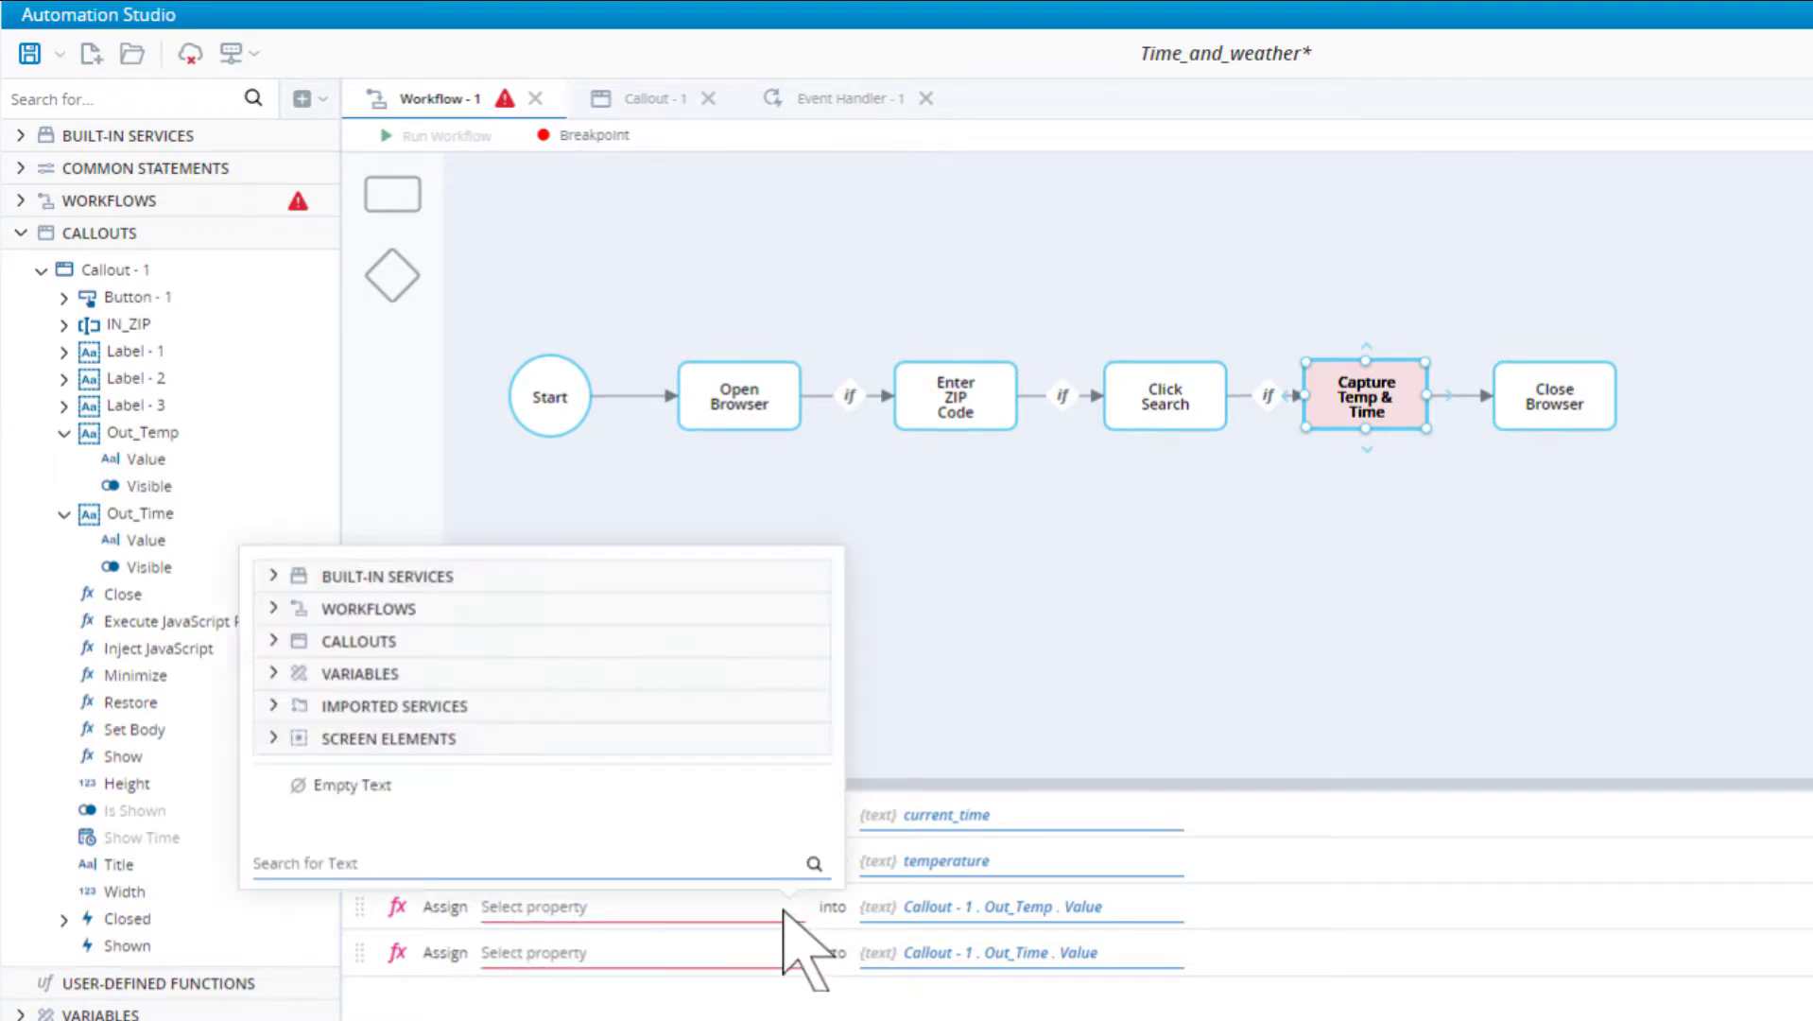
pyautogui.click(284, 675)
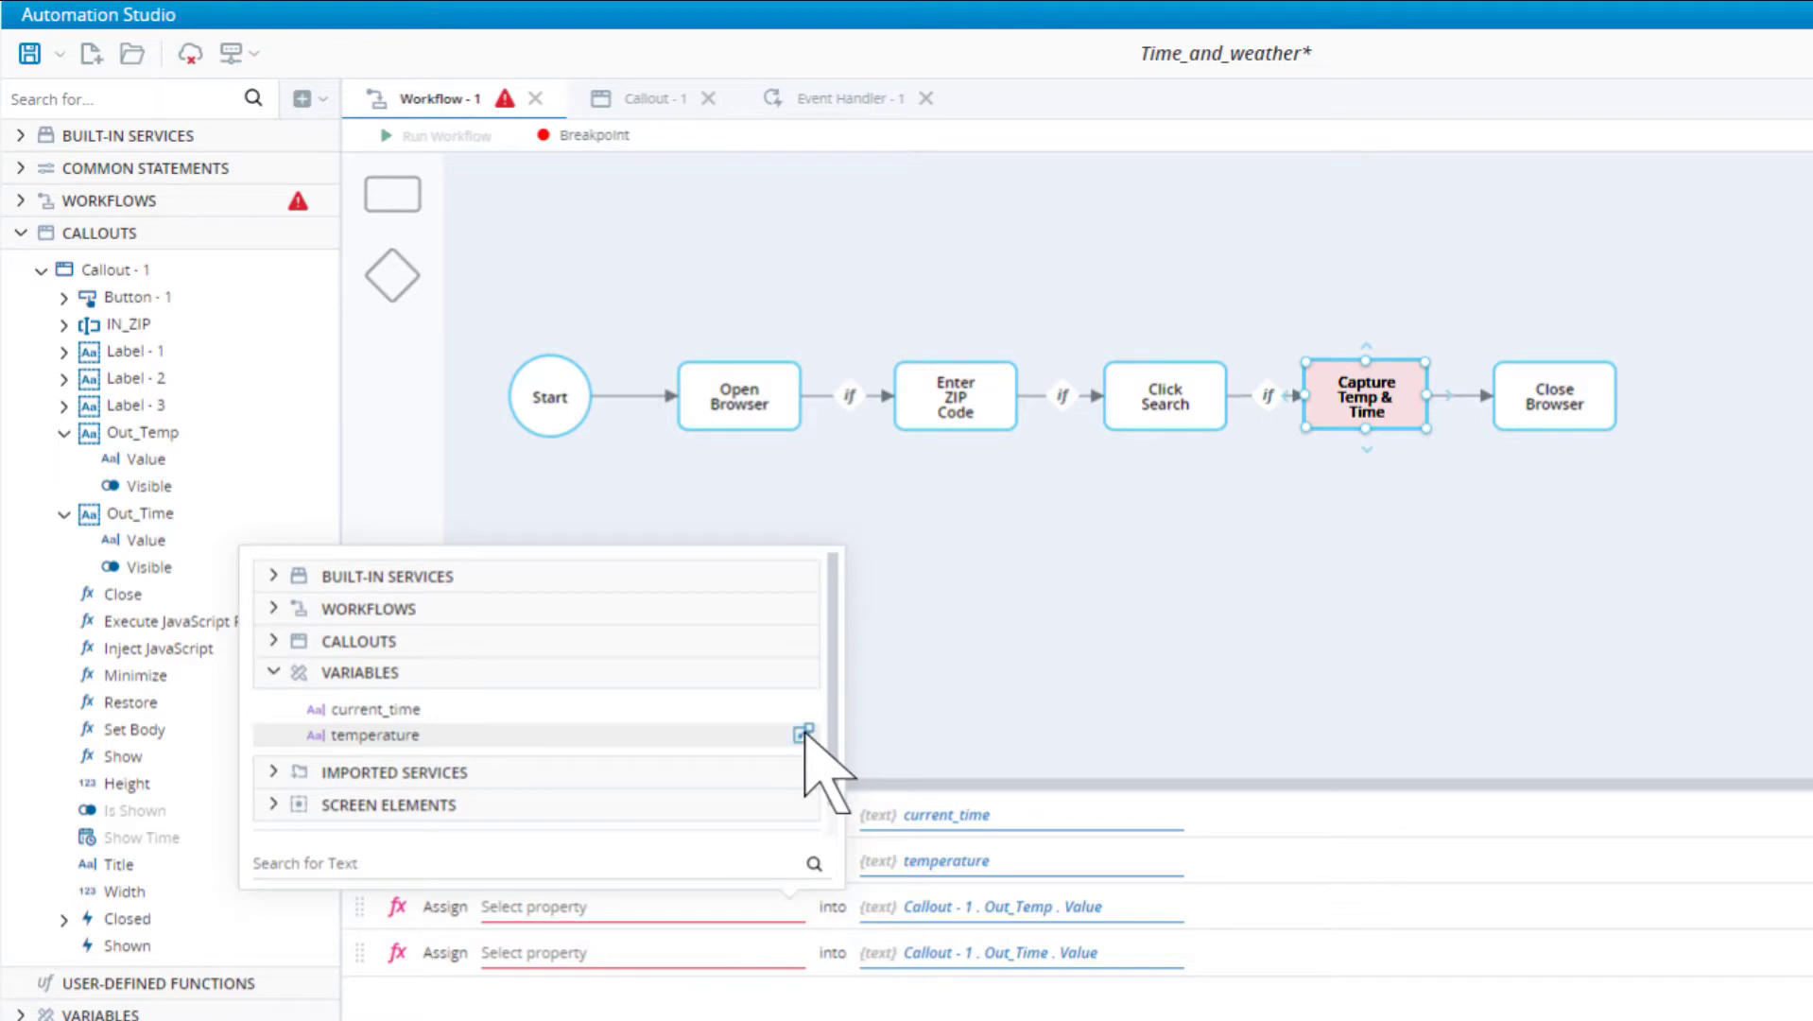
pyautogui.click(803, 734)
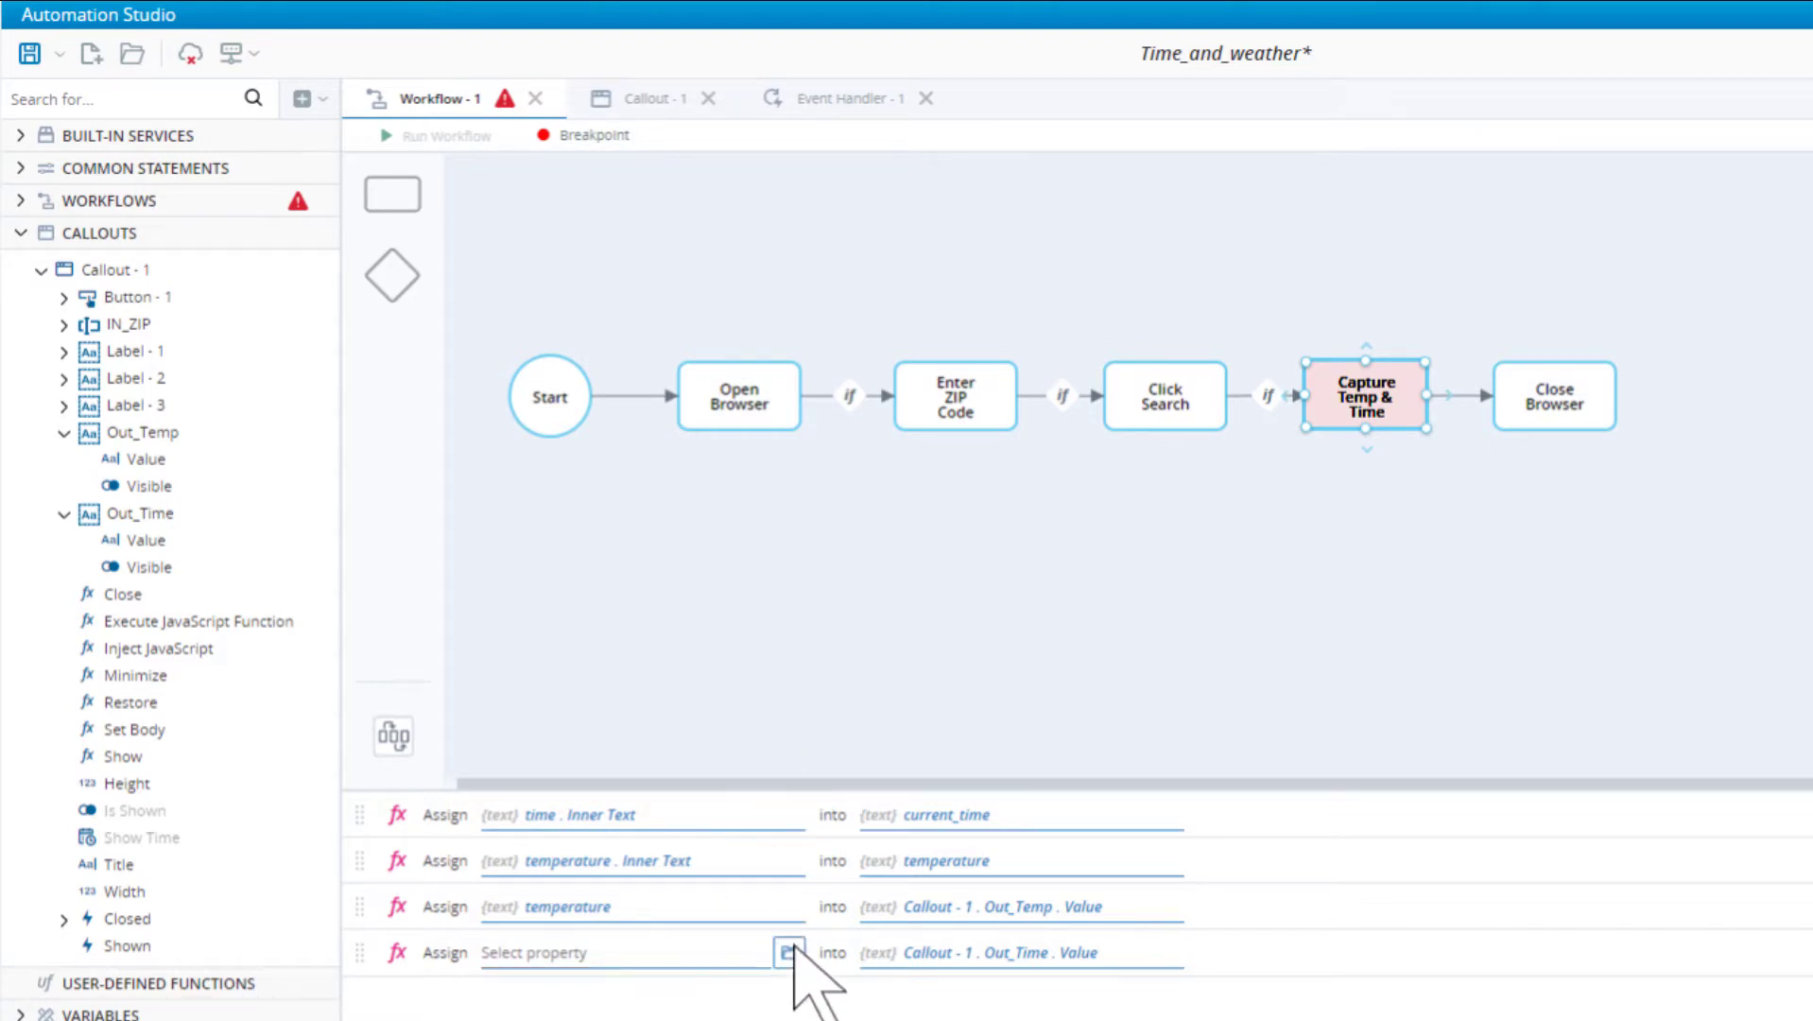
# Step: Set the current_time variable as the source of the assignment into Callout - 1's Out_Time value, and save the project
pyautogui.click(790, 952)
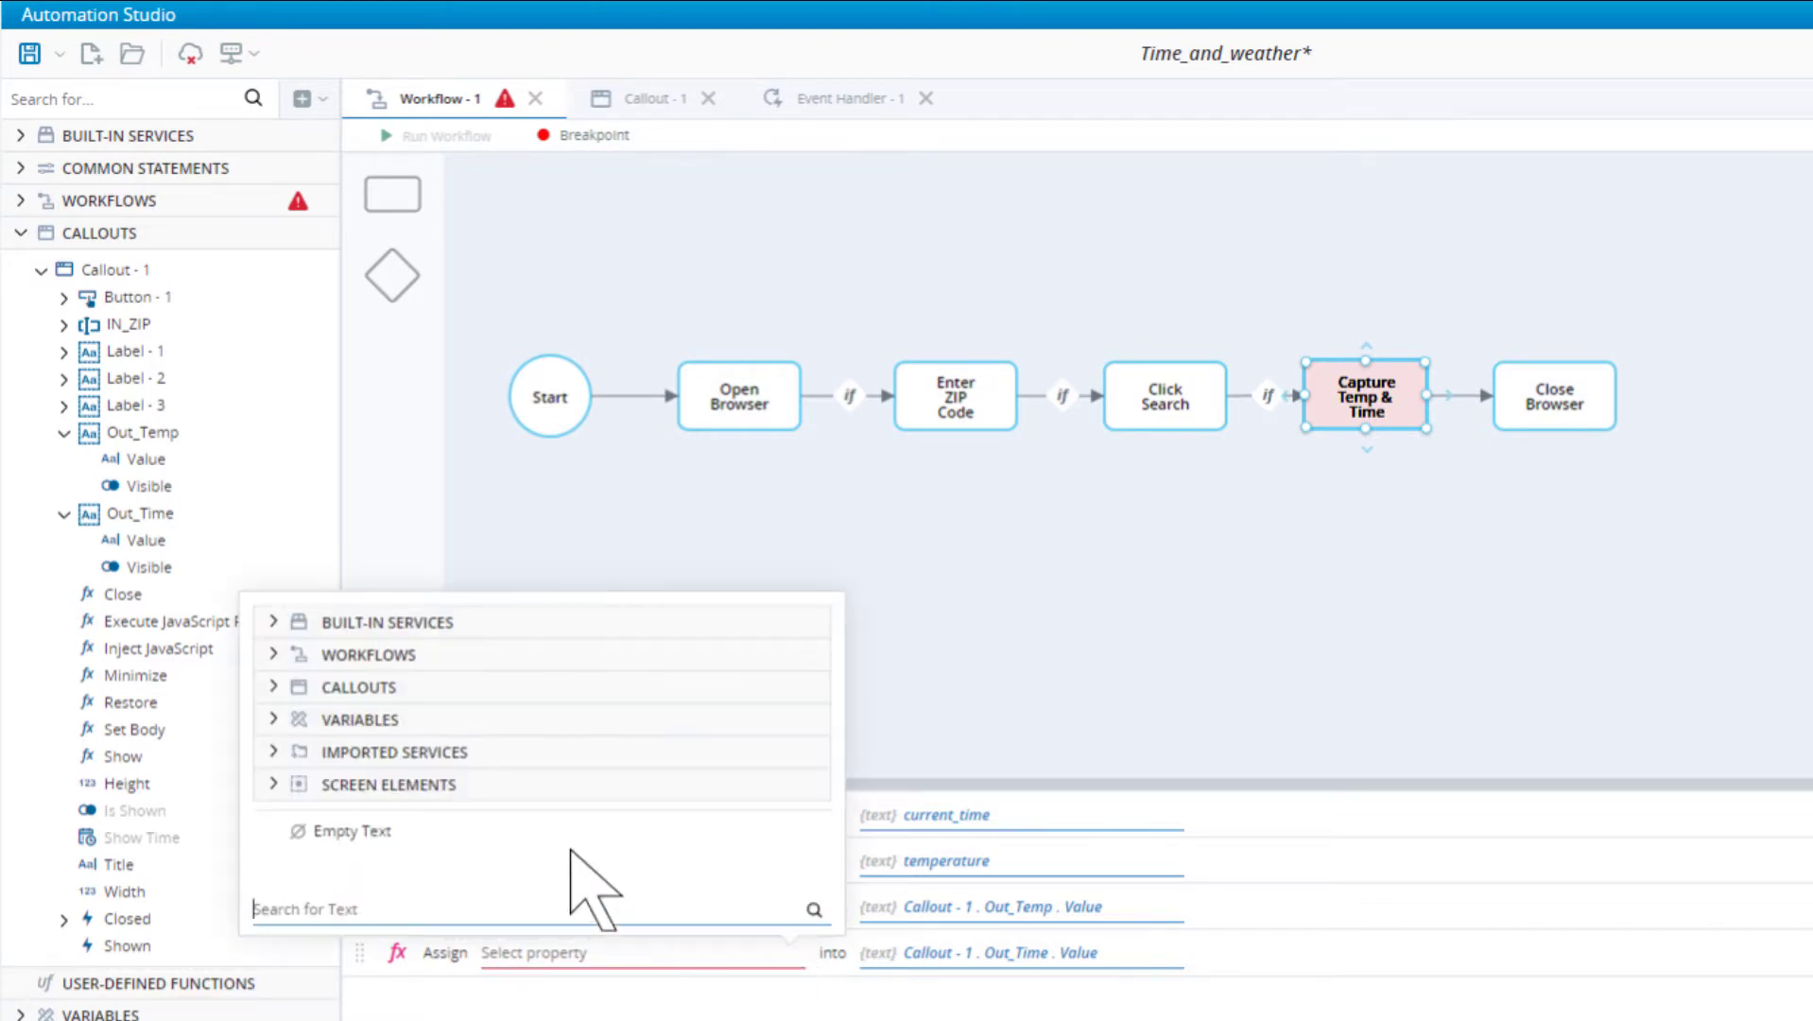
pyautogui.click(275, 719)
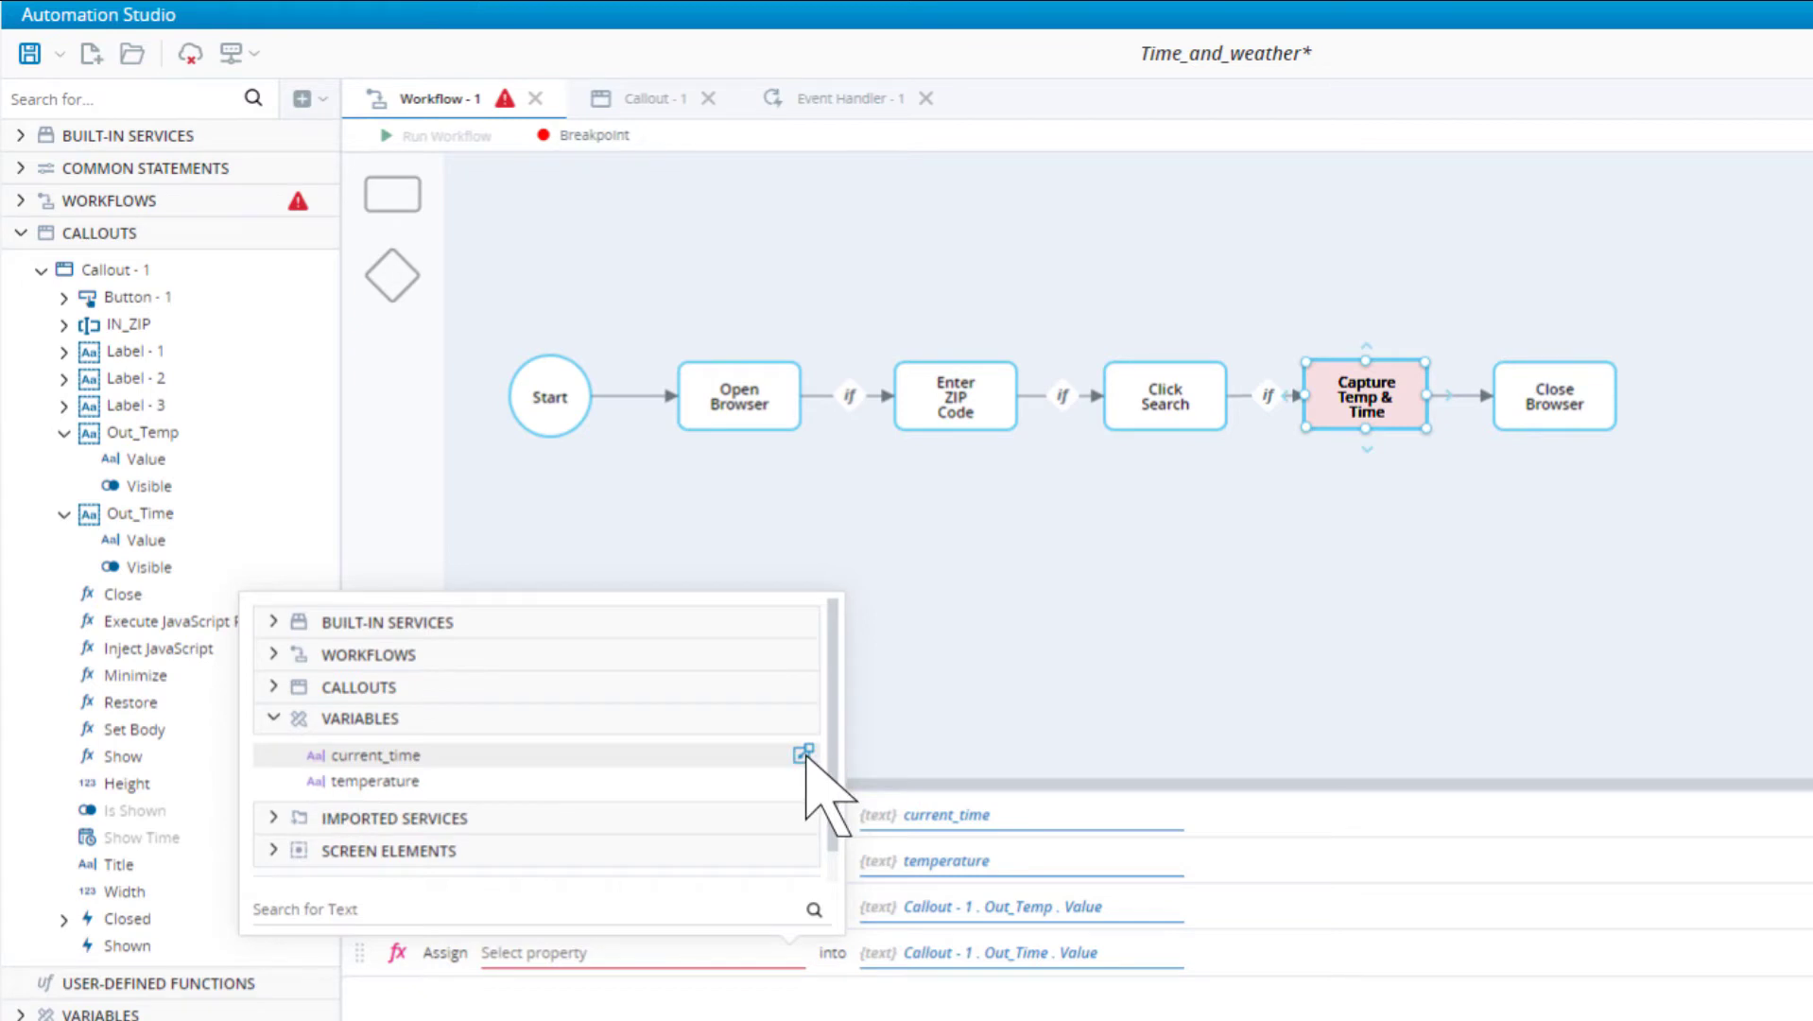
pyautogui.click(803, 753)
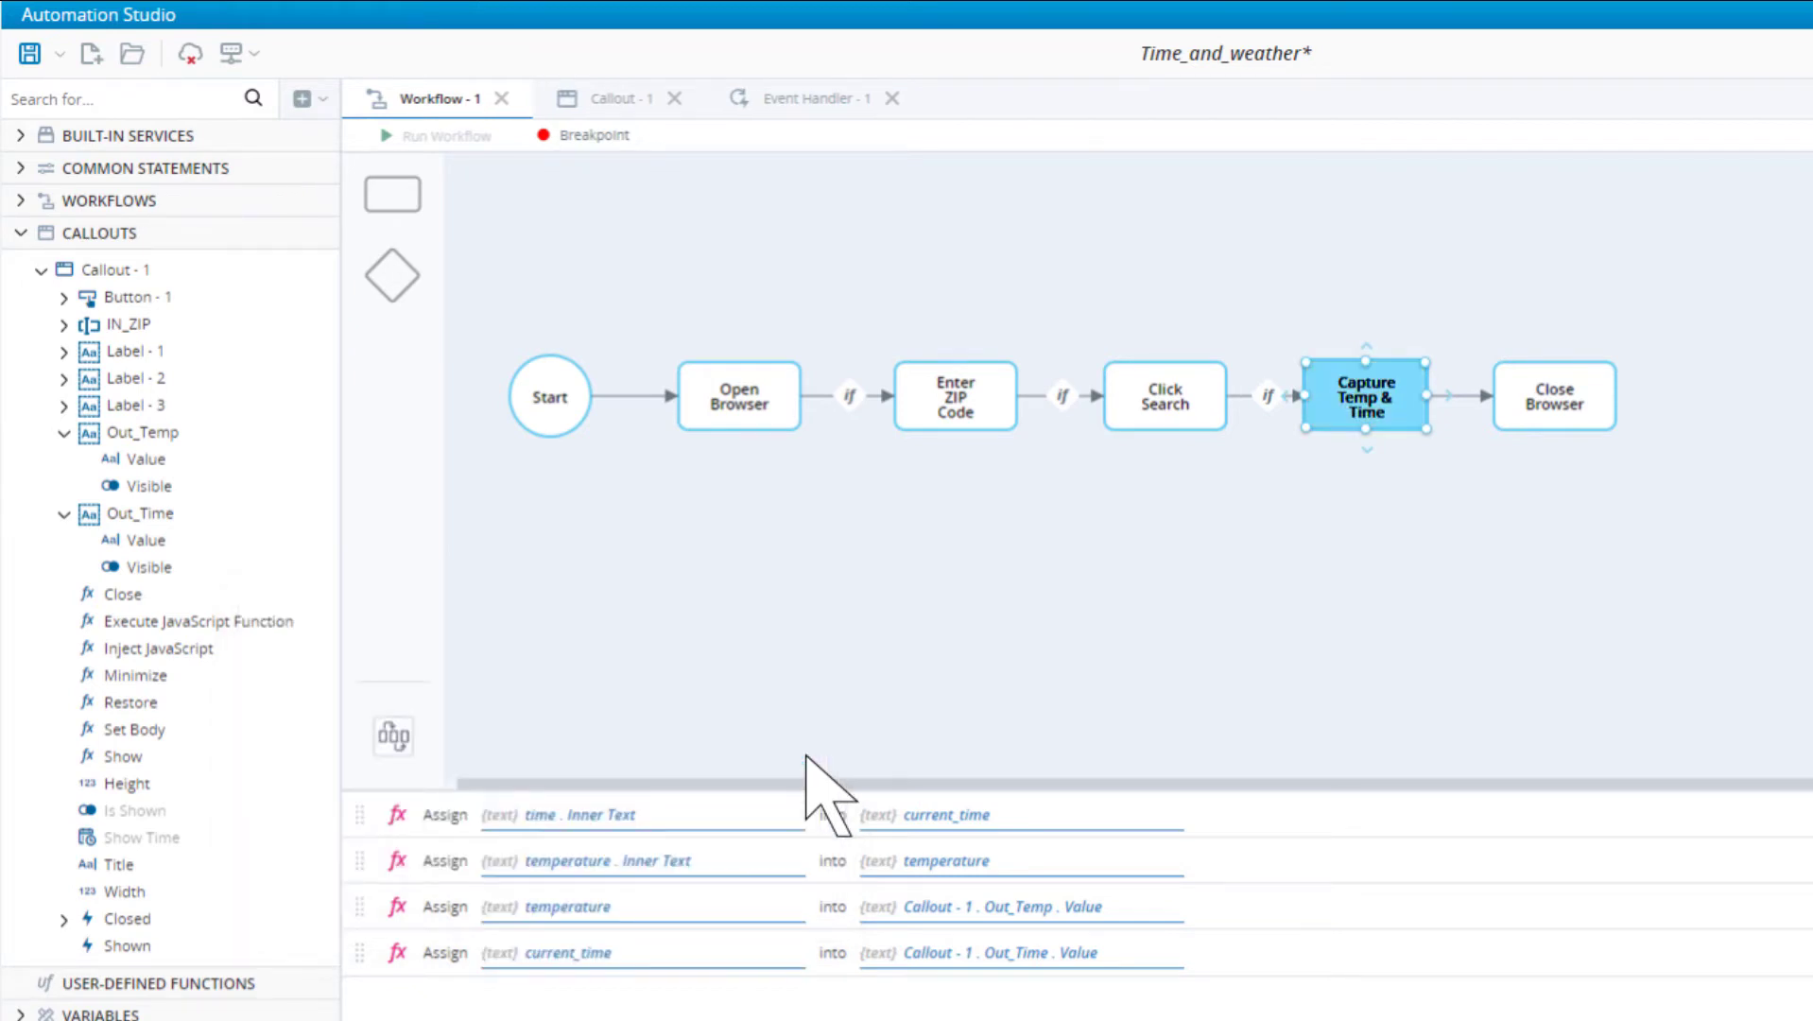
pyautogui.click(35, 56)
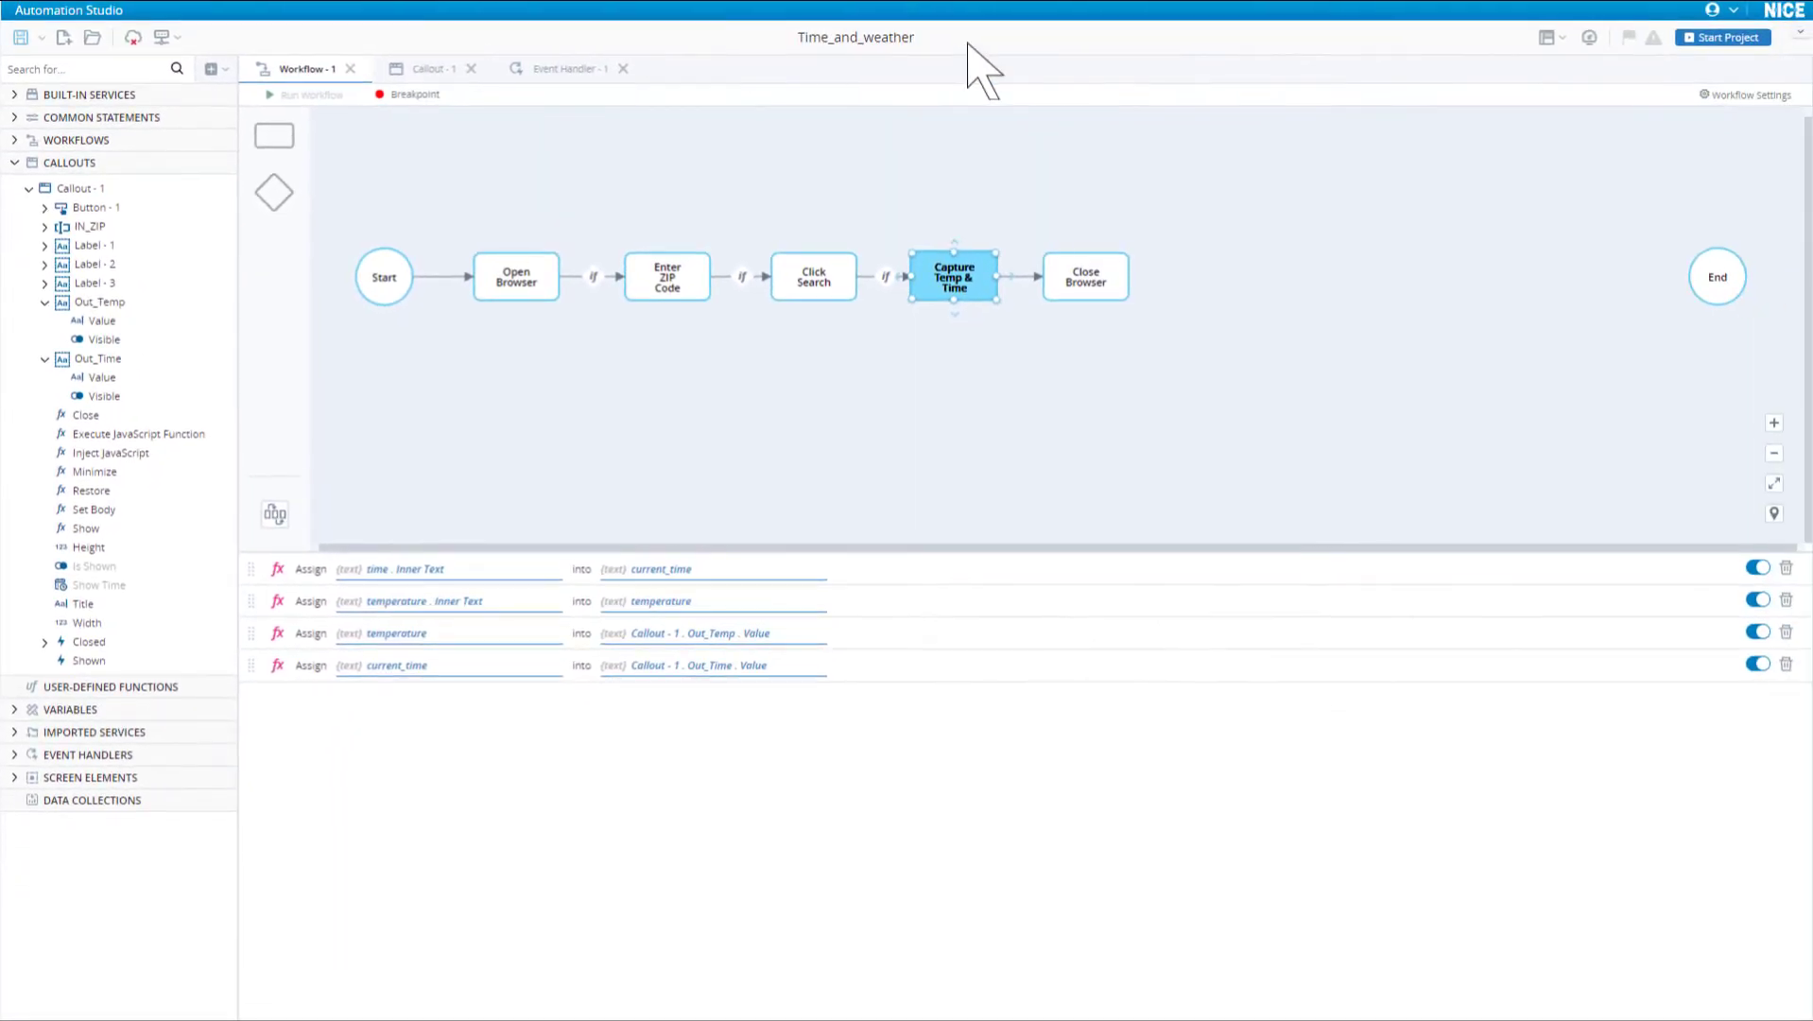
# Step: Run the project, enter 90210 as the ZIP code in the callout and start the workflow with Go
pyautogui.click(1702, 40)
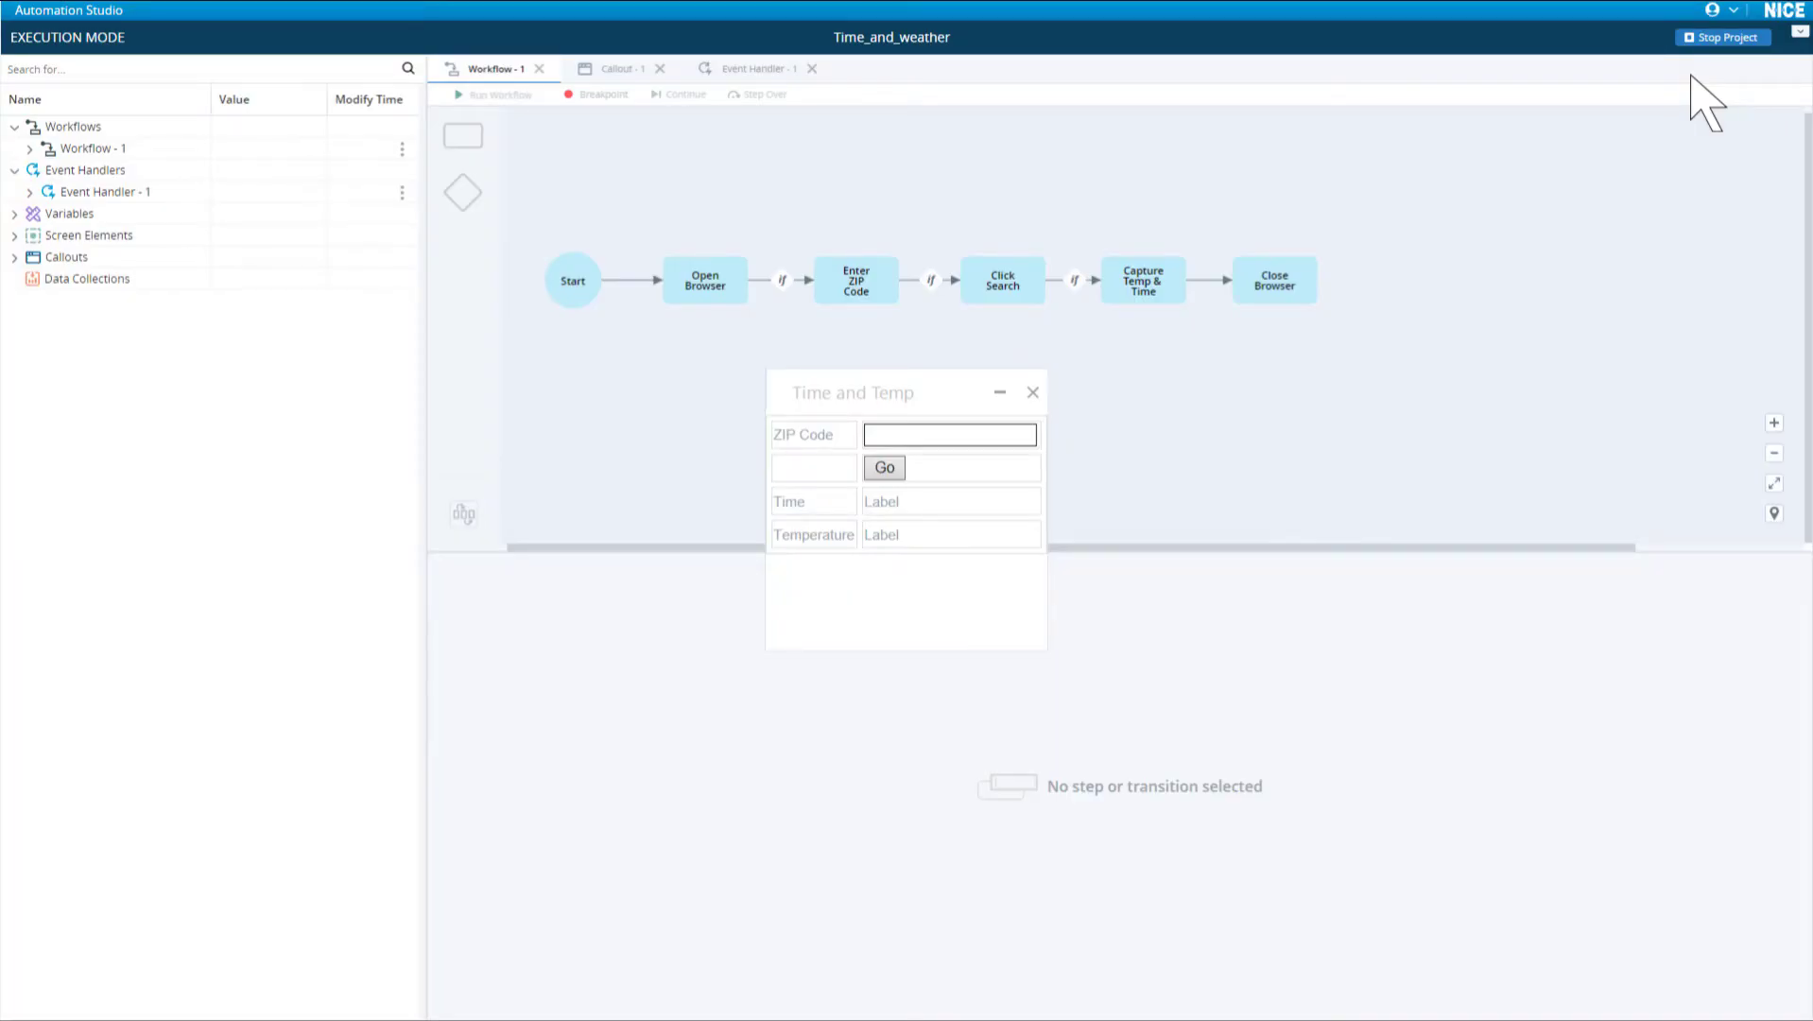
pyautogui.click(907, 435)
pyautogui.write('90210')
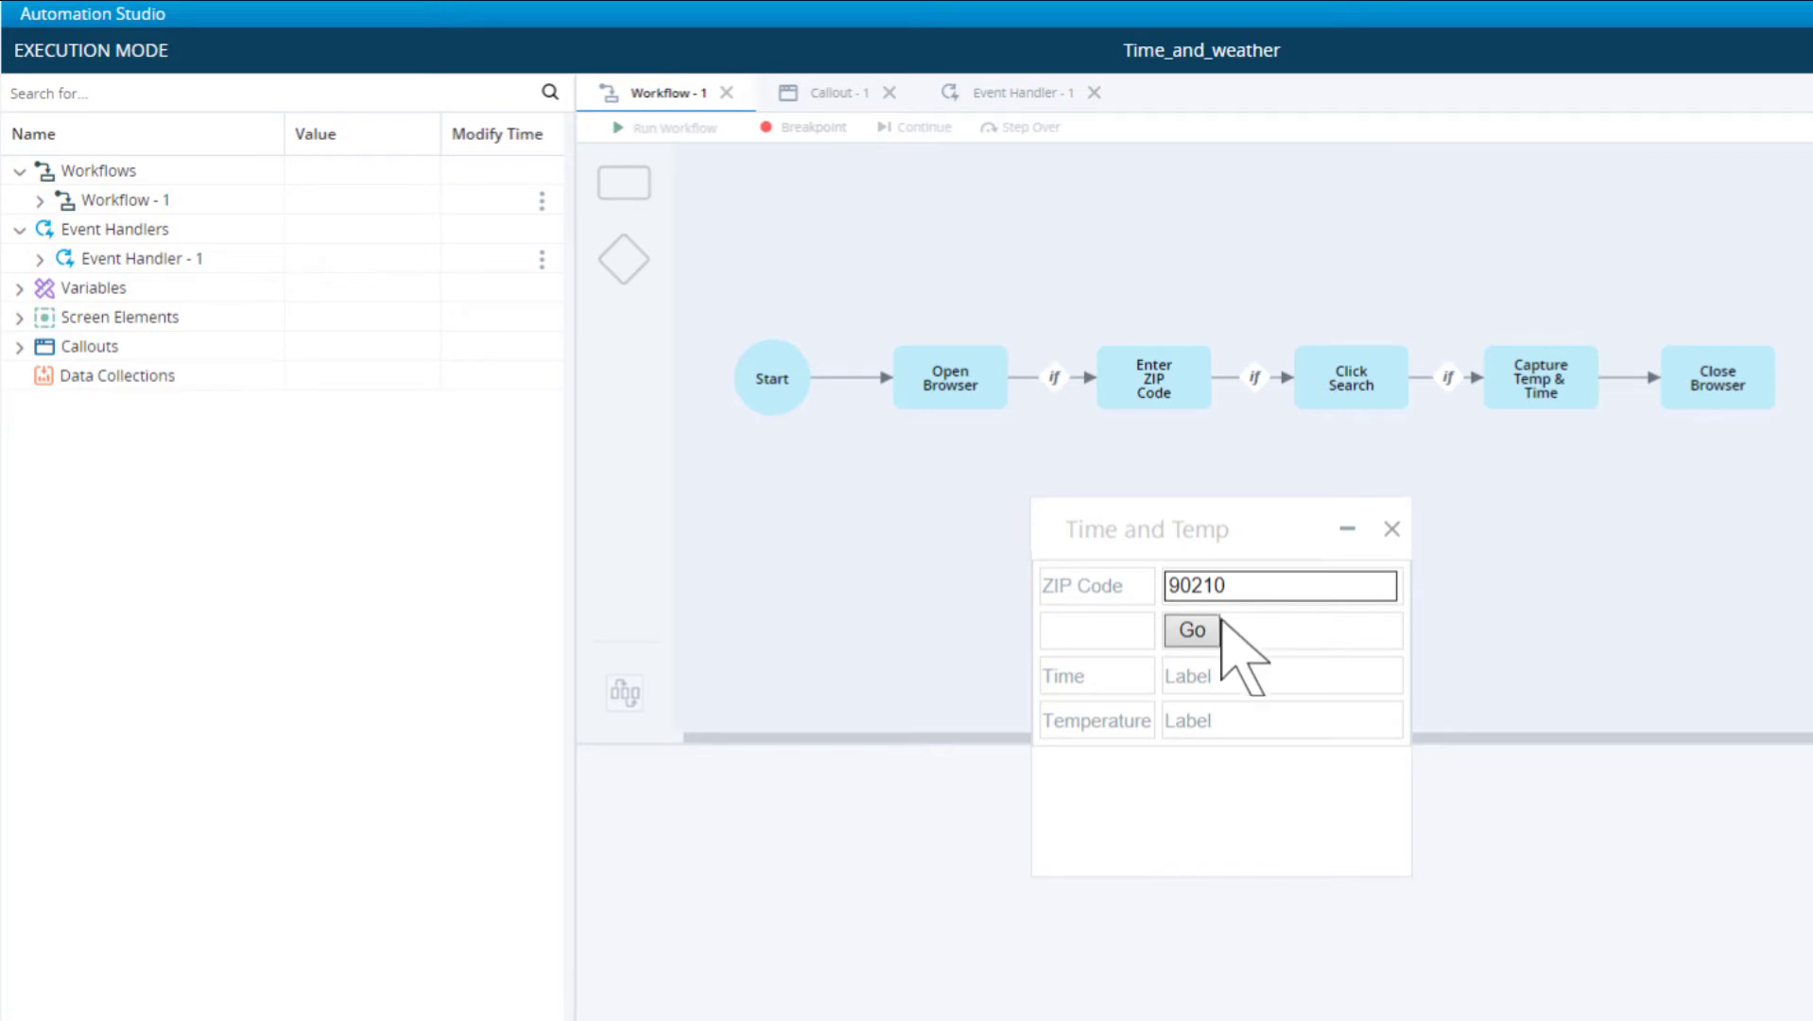
pyautogui.click(1218, 632)
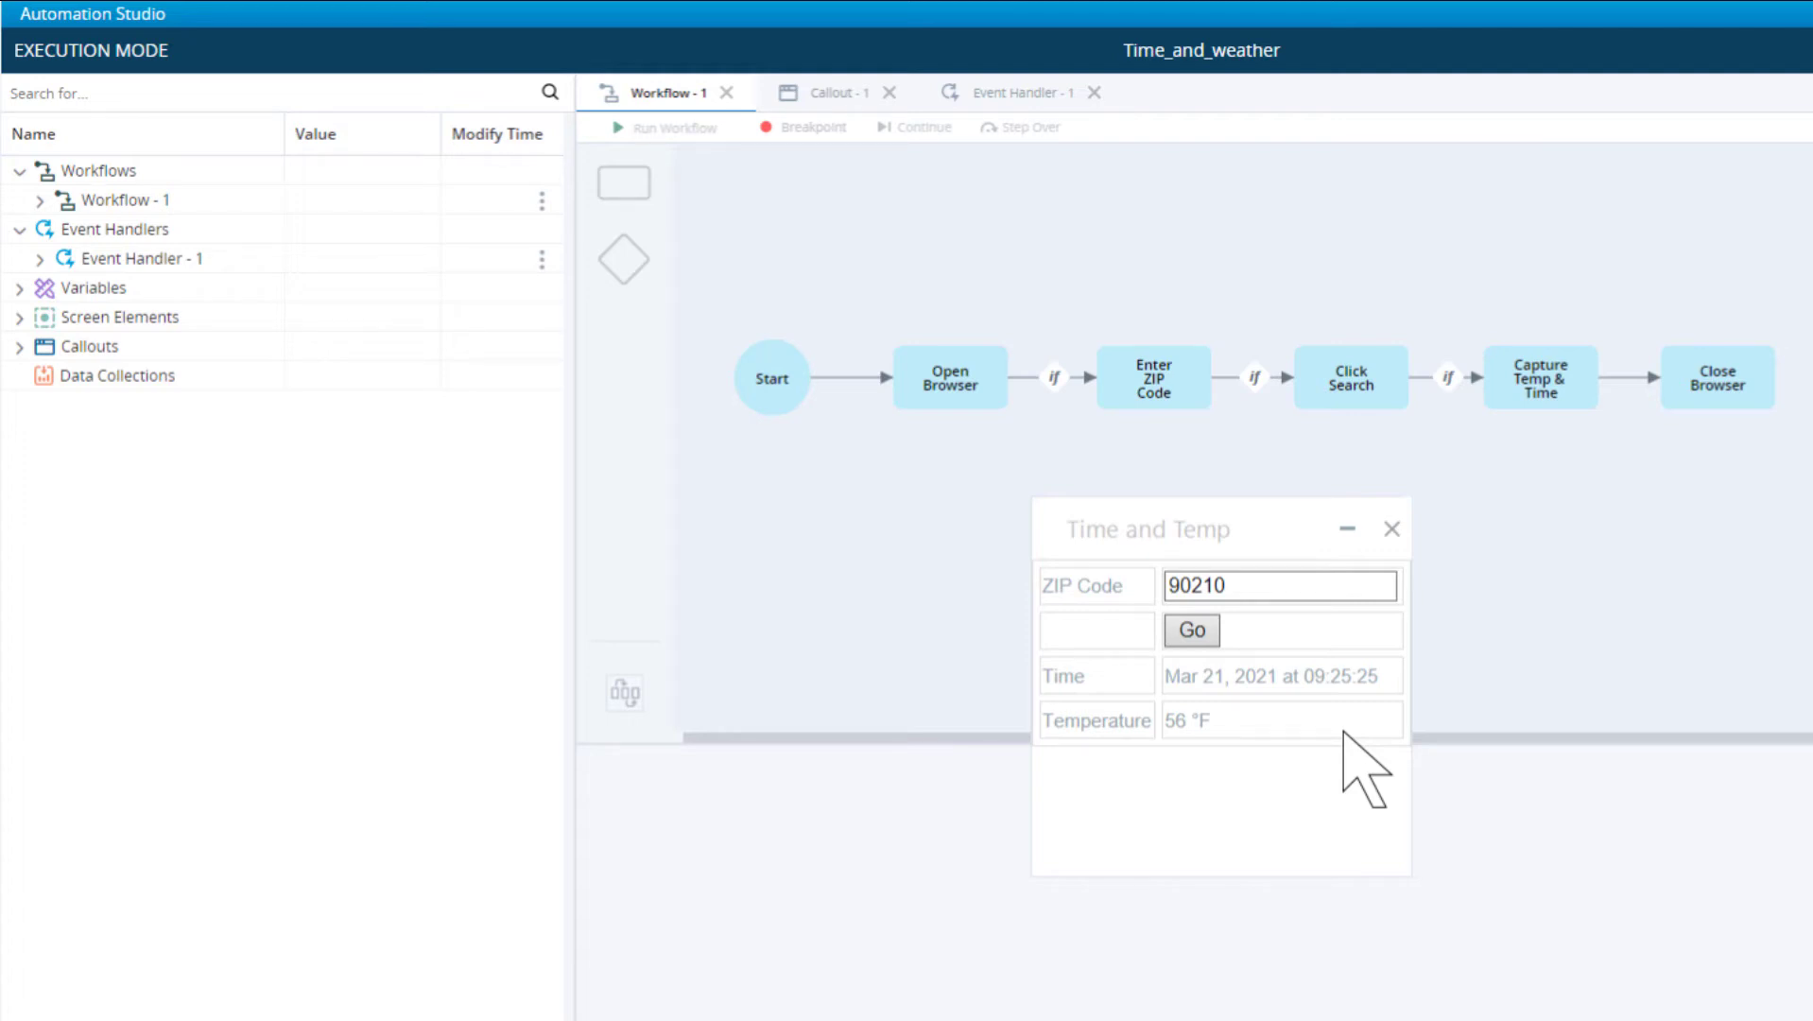
# Step: Rerun the lookup with ZIP code 33162, then close the callout and stop the project
pyautogui.doubleClick(1197, 599)
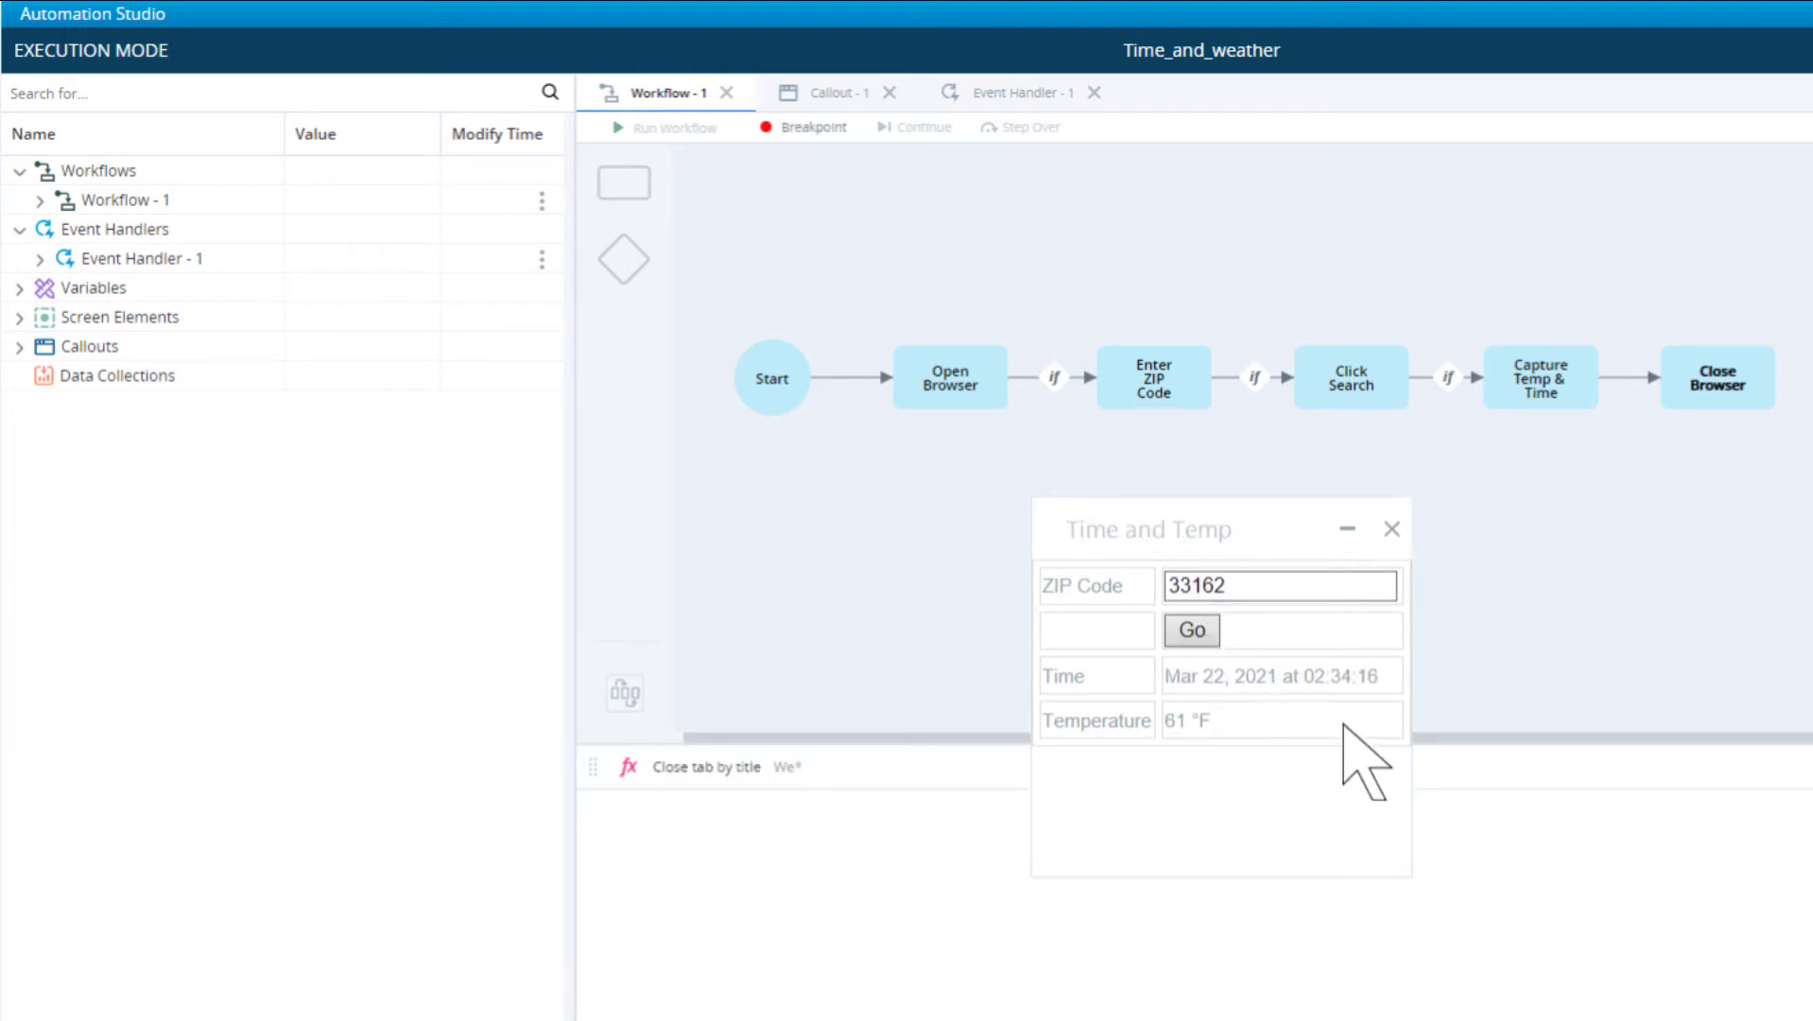
pyautogui.click(1391, 529)
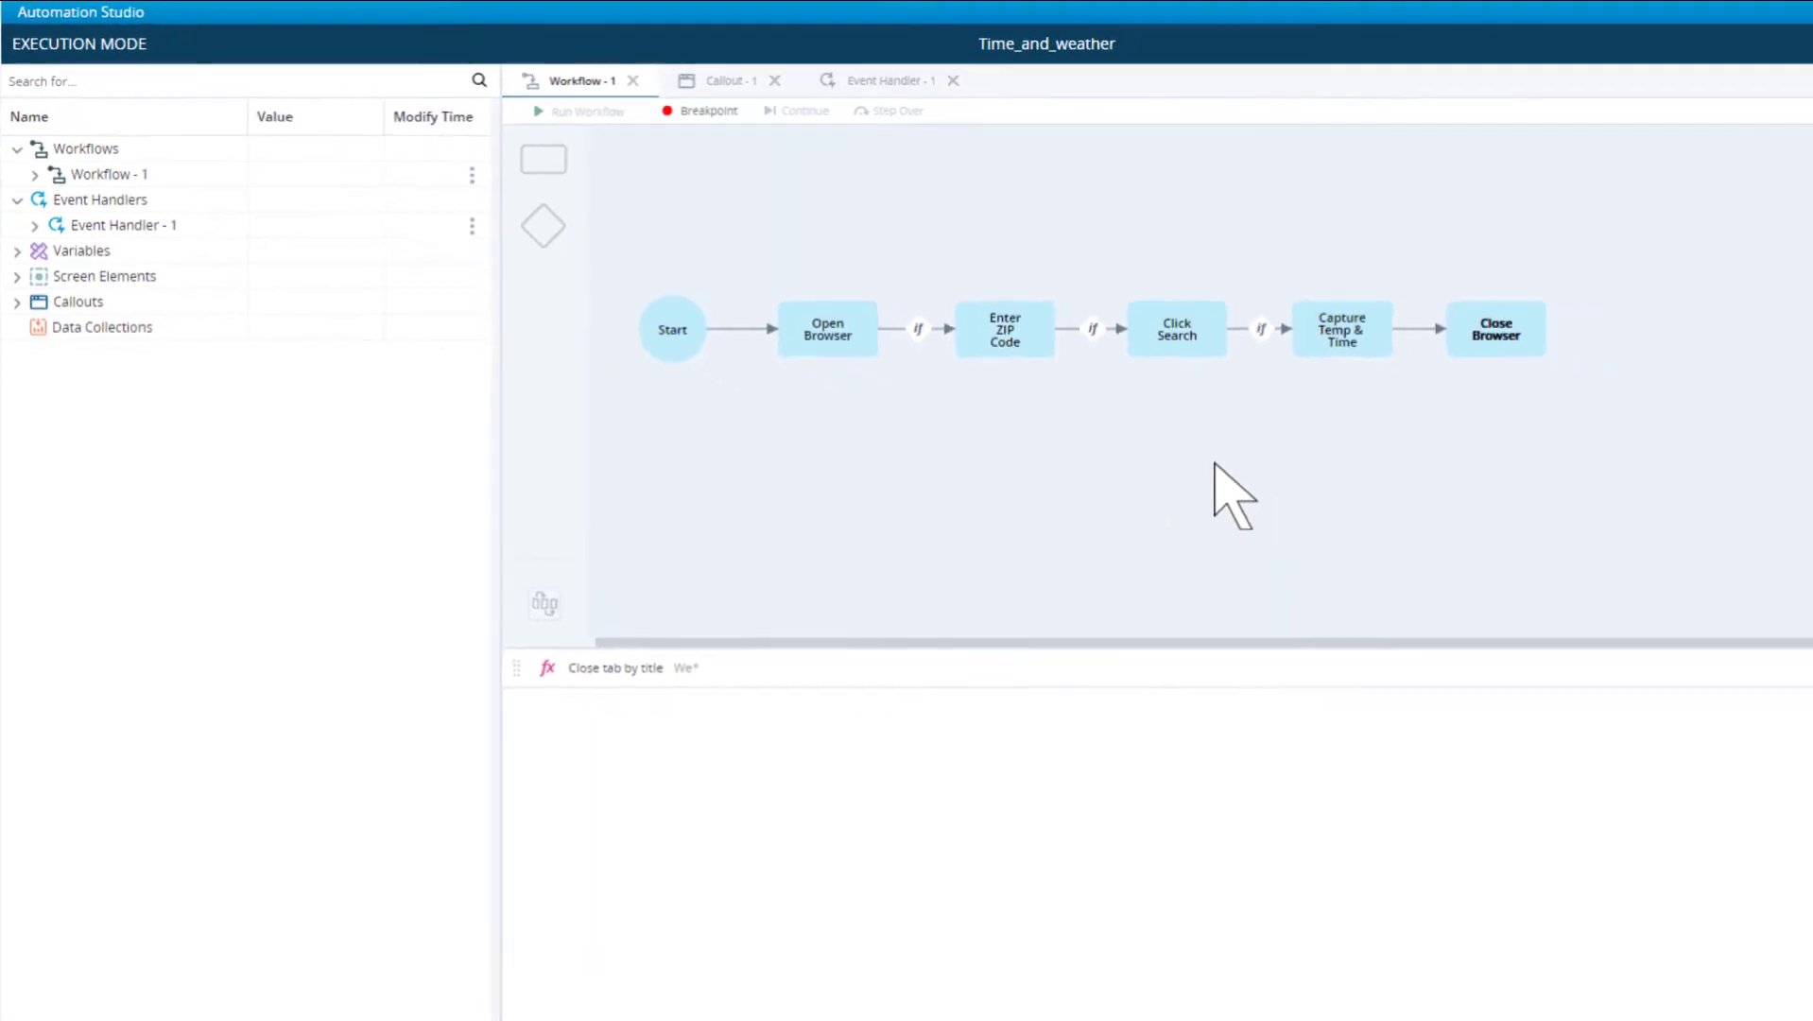
pyautogui.click(1695, 42)
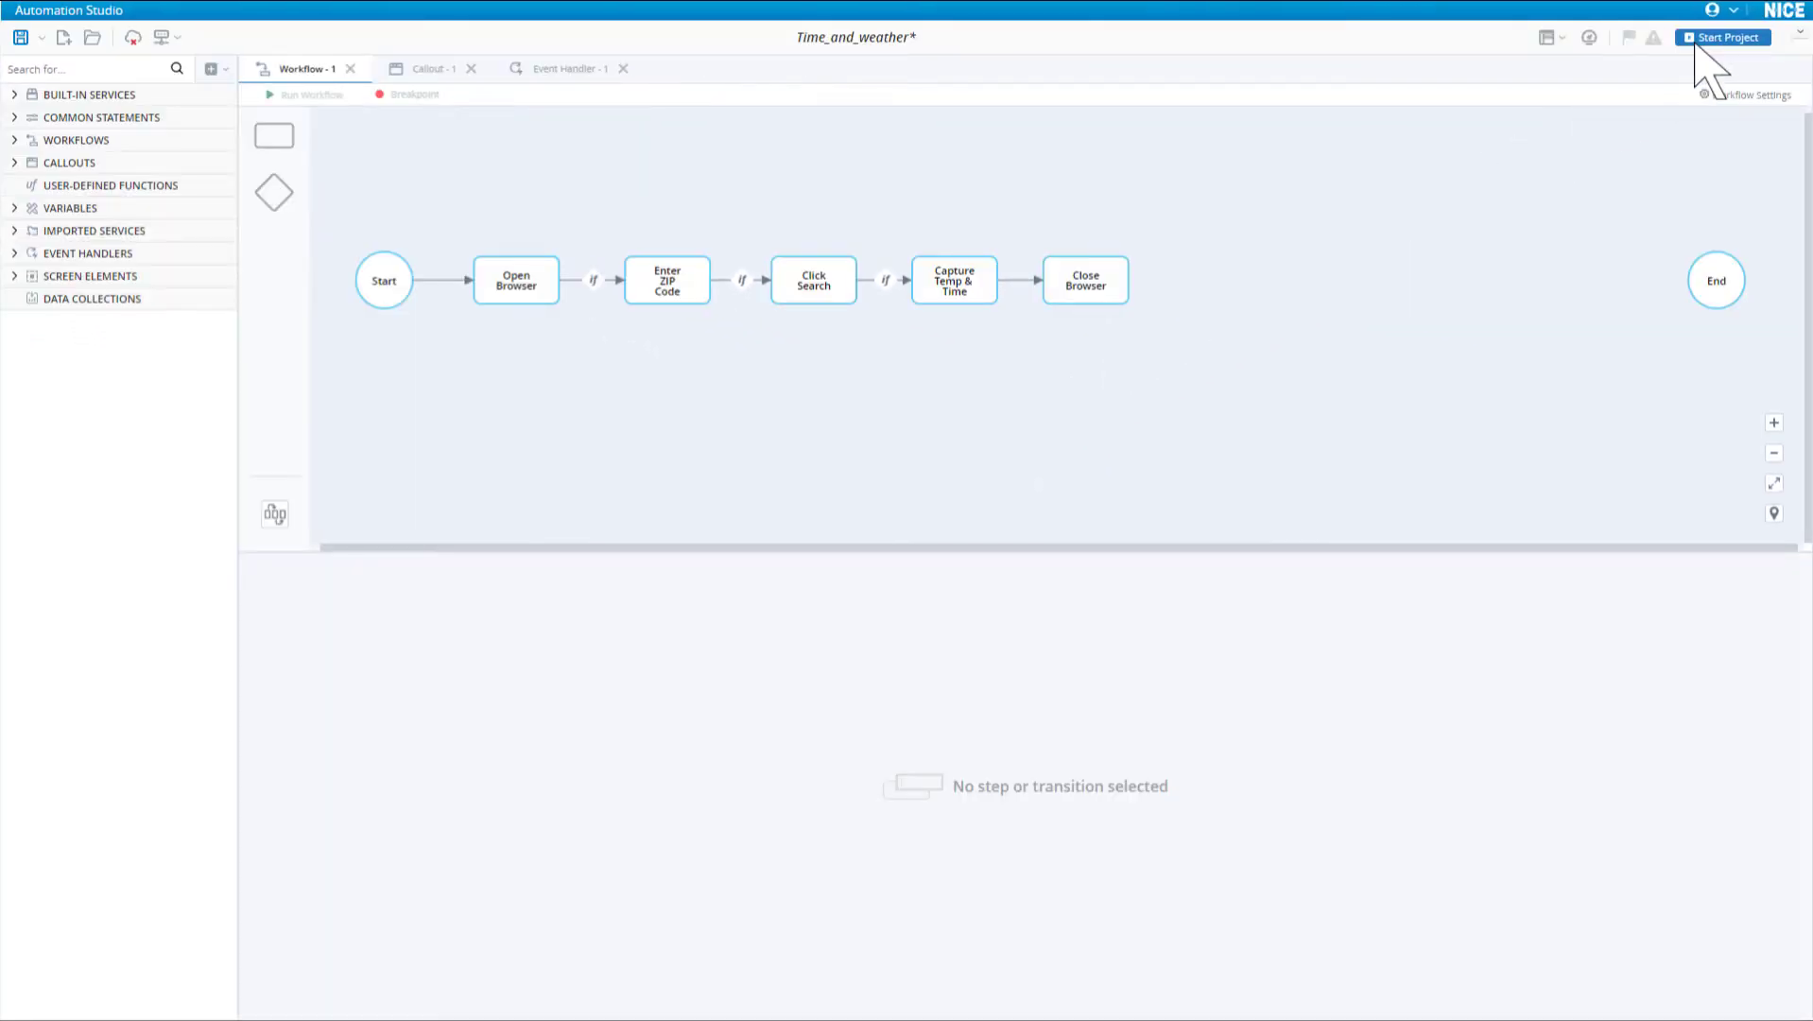